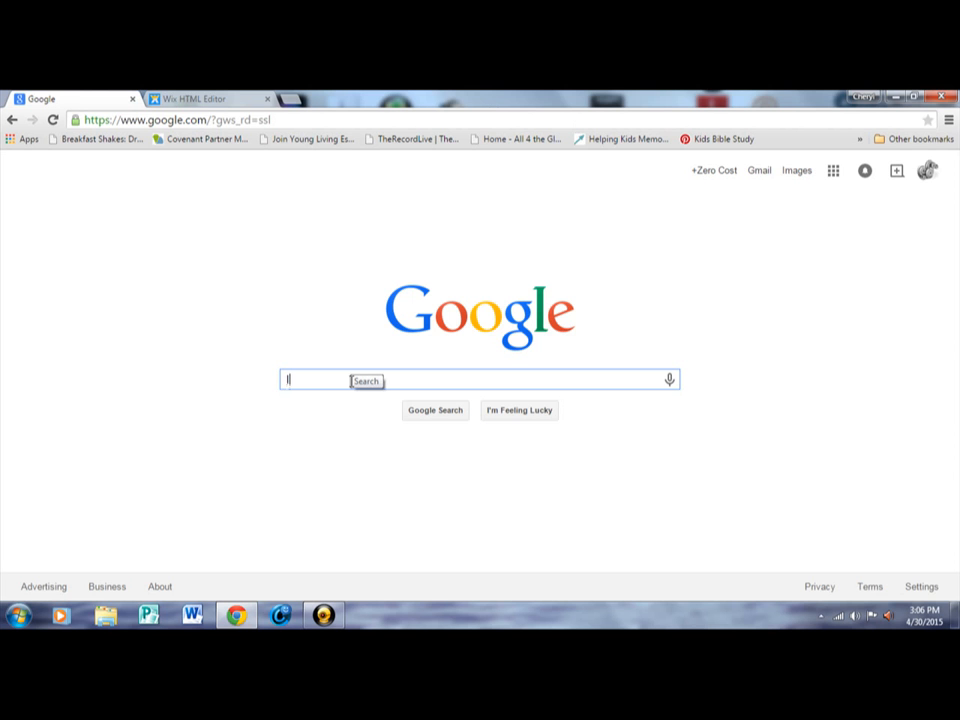
# Search Google for livestream and open the Livestream website from the results.
pyautogui.write('ivestrea')
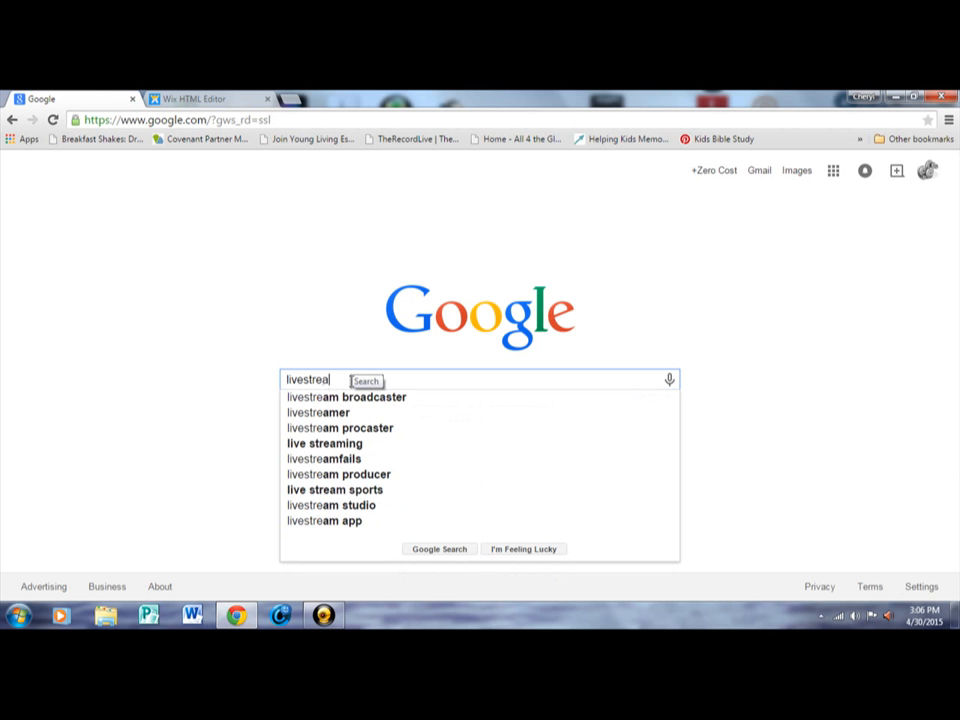
pyautogui.write('m')
pyautogui.press('Return')
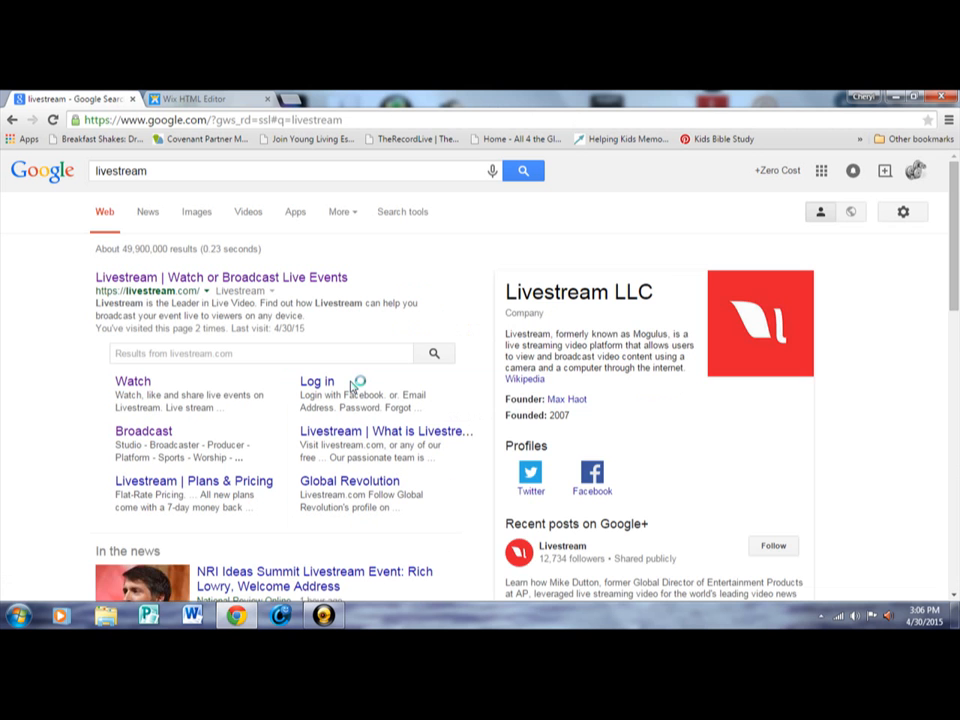
pyautogui.click(266, 280)
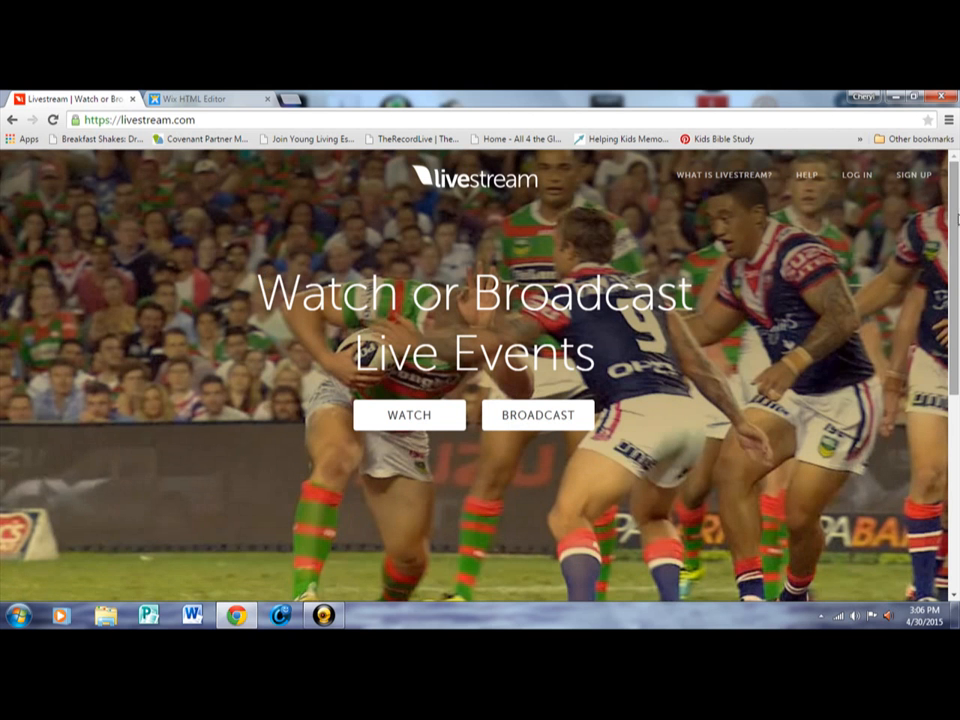
# Look over the Livestream home page and the sign-up option for joining with an email address, then back out of that form.
pyautogui.moveTo(957, 218); pyautogui.dragTo(957, 425)
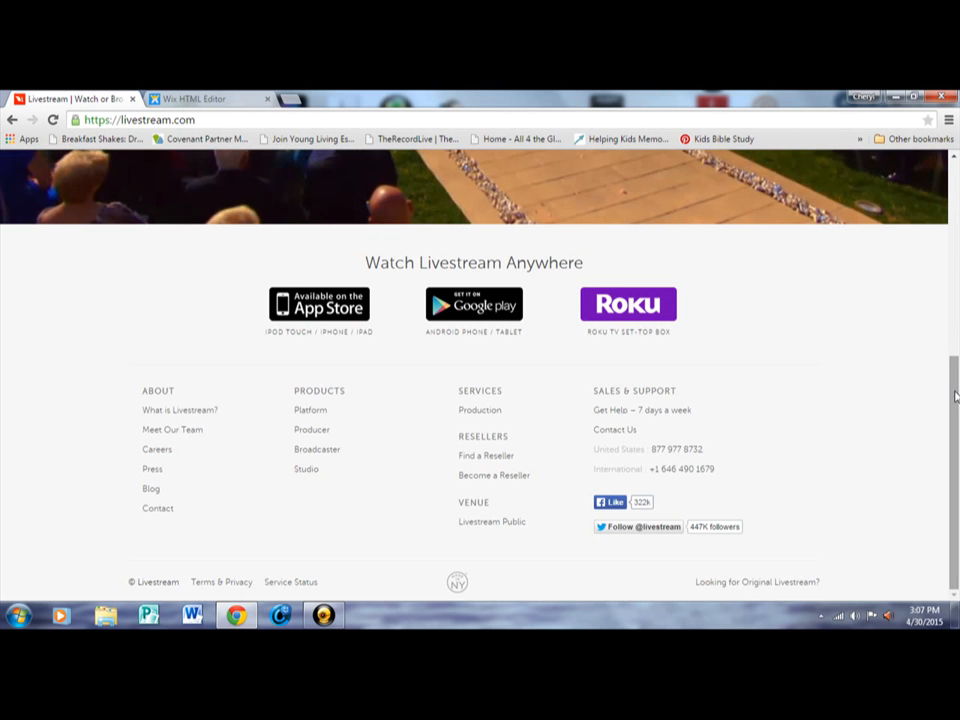
pyautogui.moveTo(955, 397); pyautogui.dragTo(953, 130)
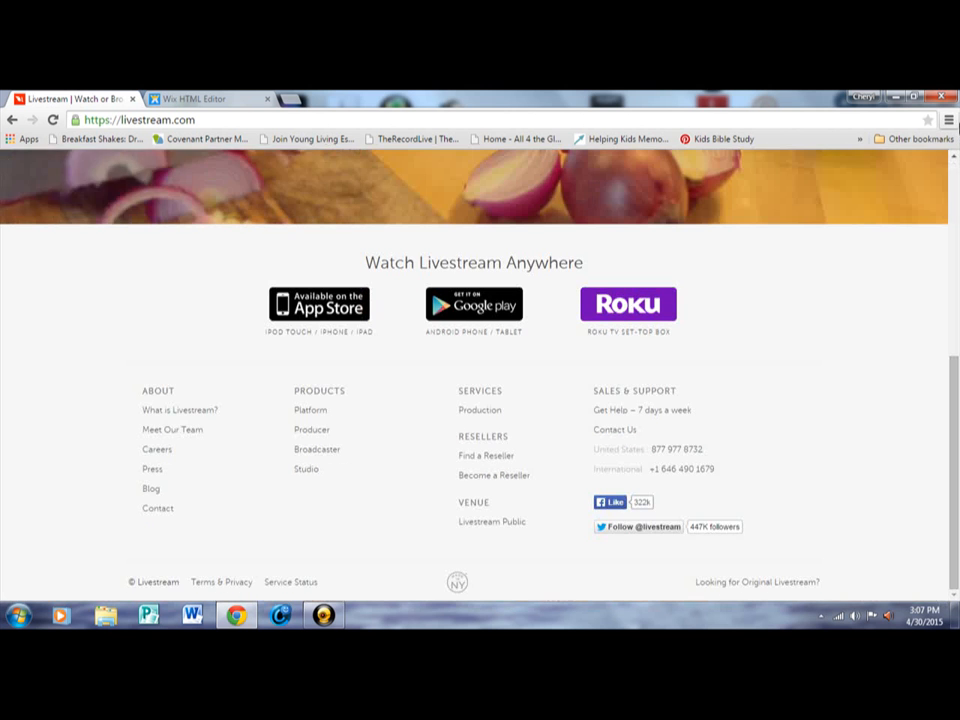
pyautogui.click(952, 172)
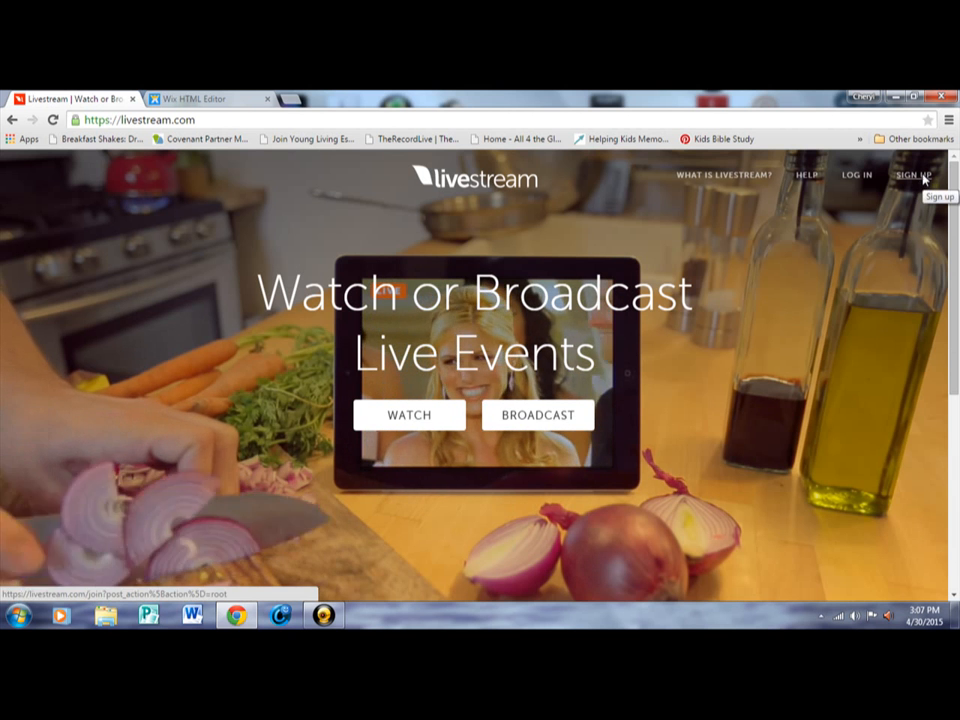
pyautogui.click(921, 177)
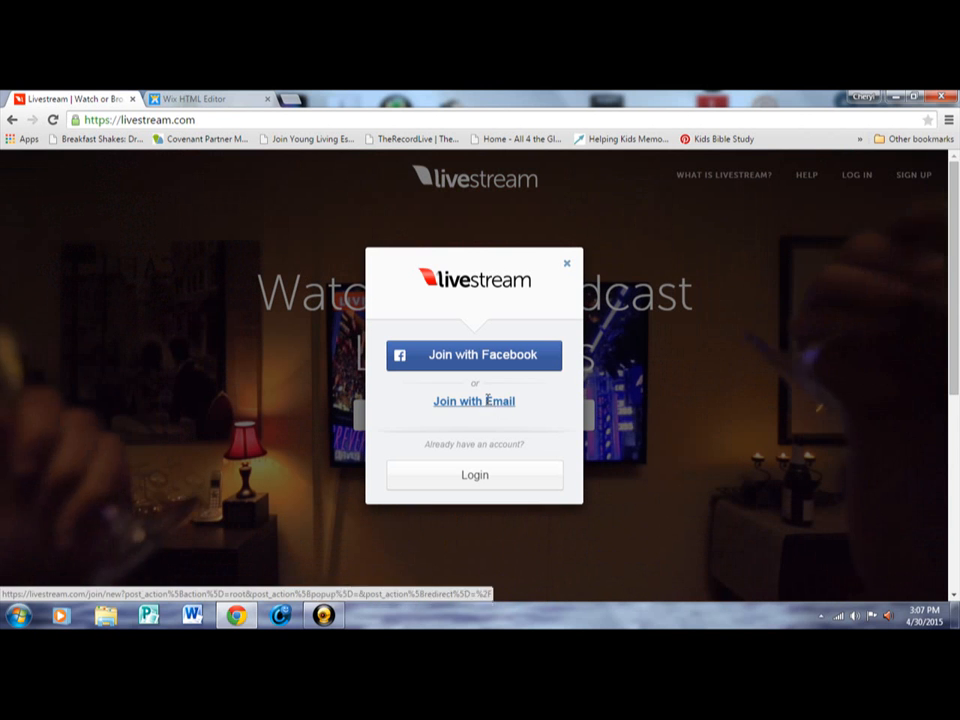
pyautogui.click(488, 404)
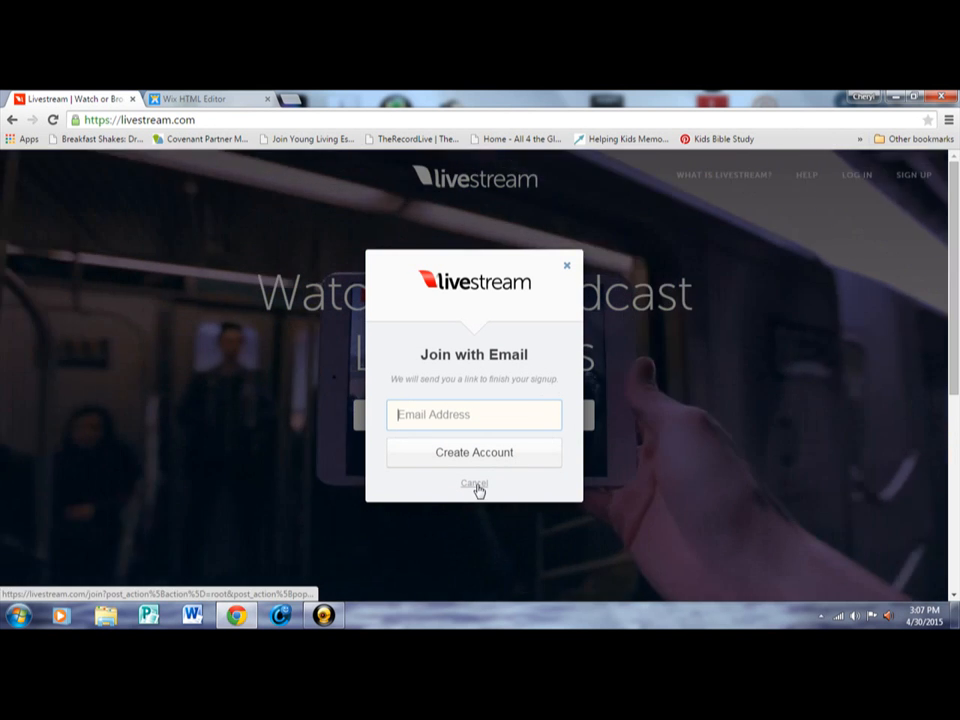
pyautogui.click(476, 486)
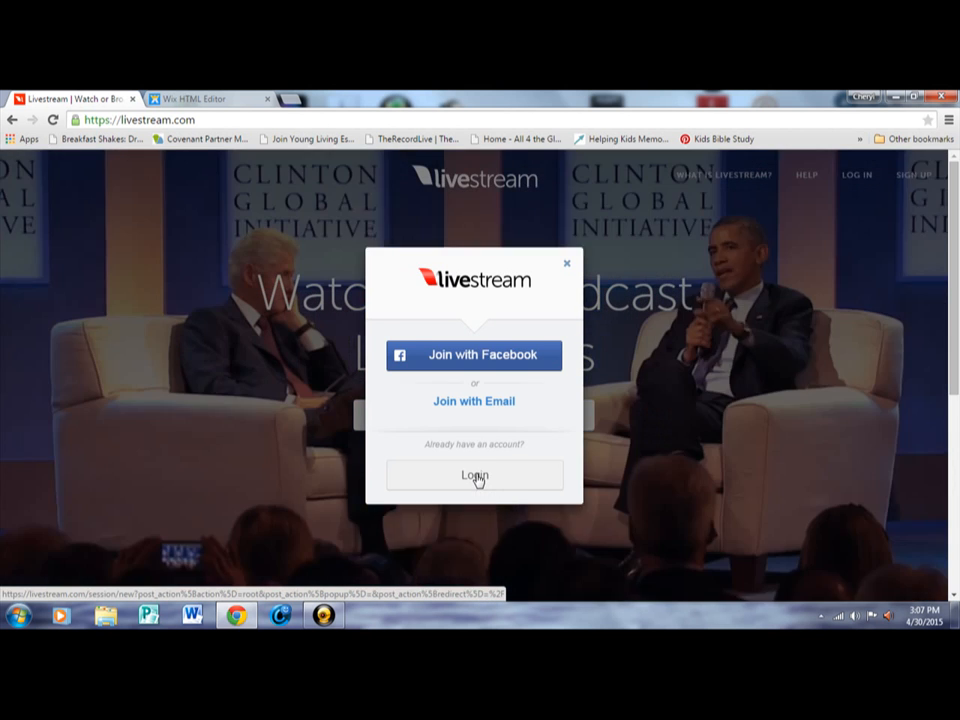
# Log in to the existing Livestream account with the prefilled credentials and open My Account & Events.
pyautogui.click(476, 478)
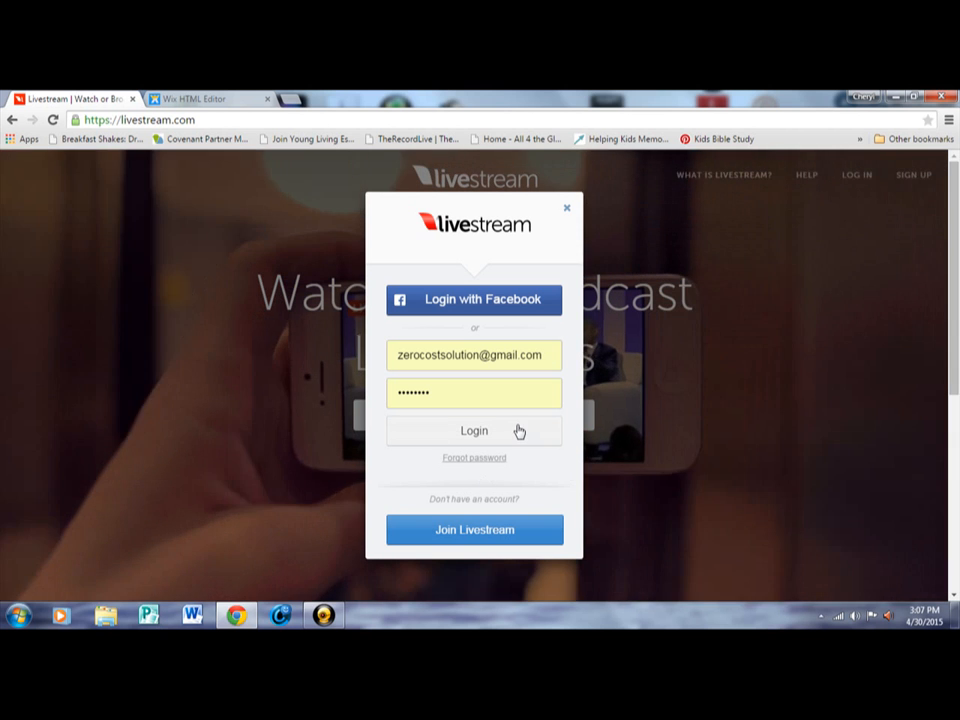
pyautogui.click(518, 432)
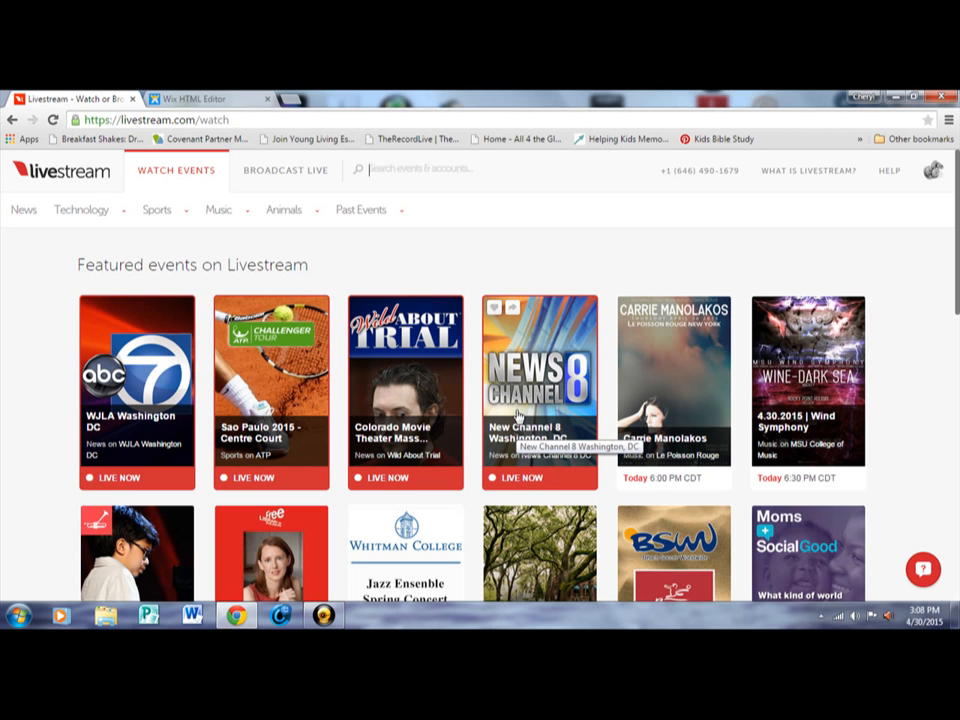
pyautogui.click(935, 172)
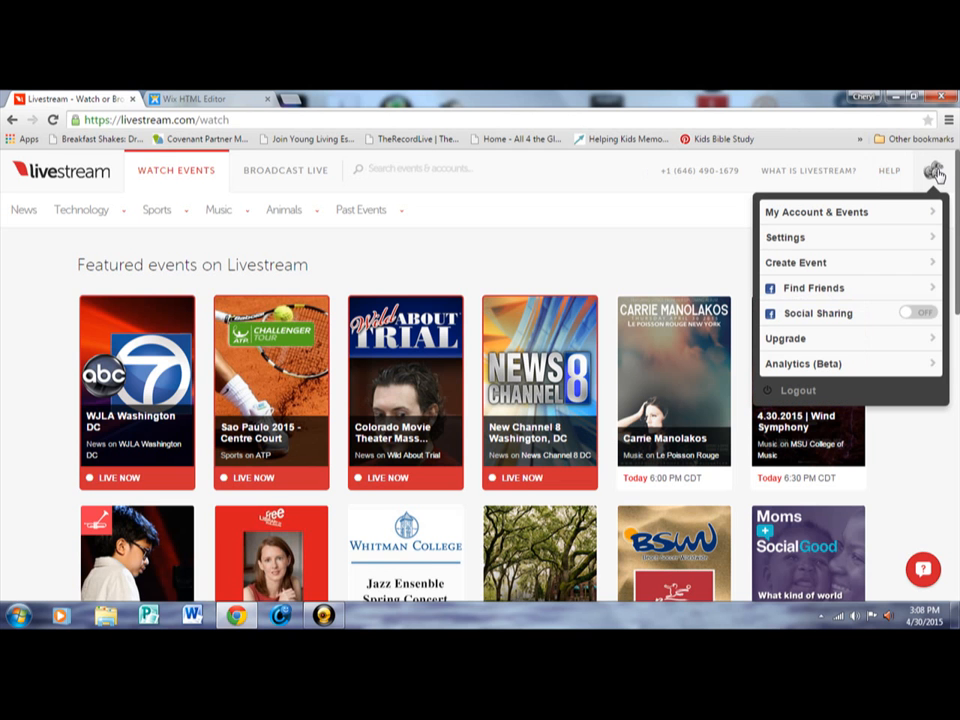
pyautogui.scroll(-1, 939, 175)
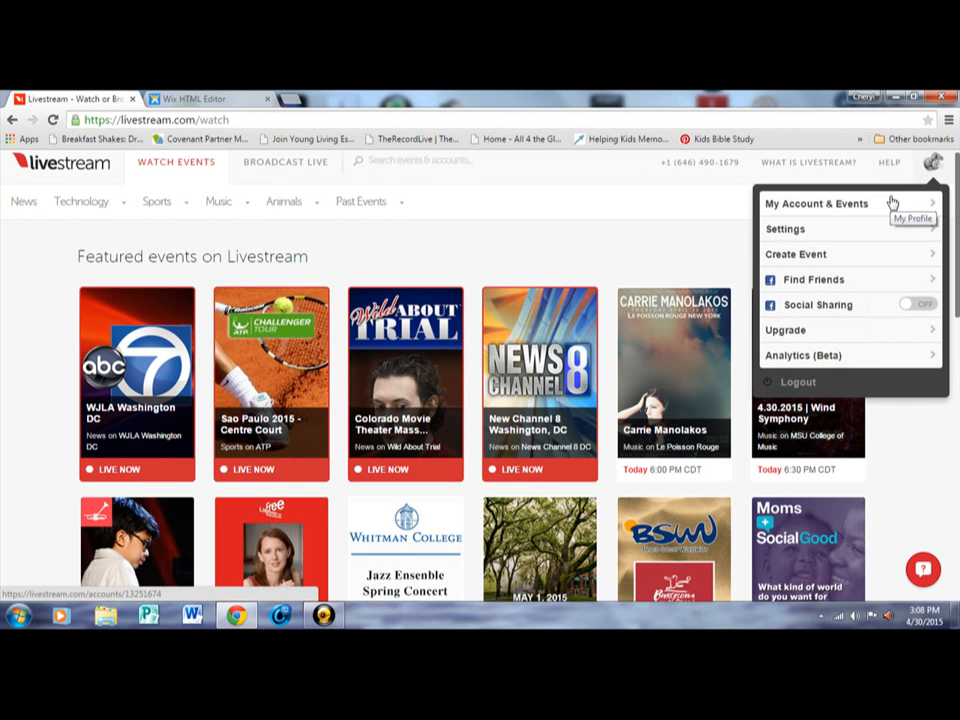
pyautogui.click(892, 203)
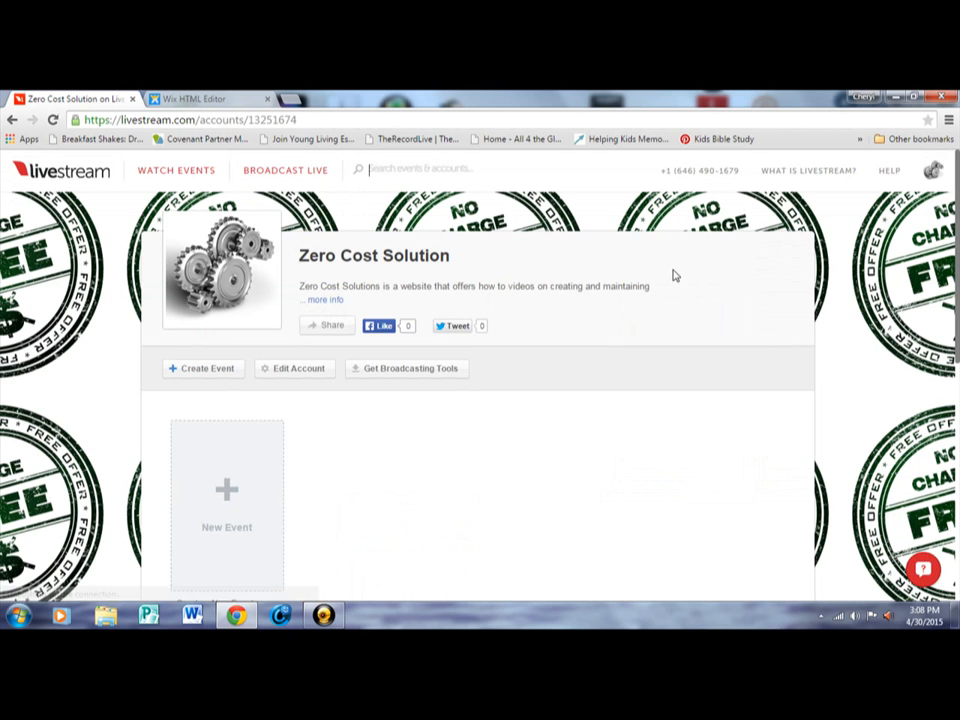
# Open the account for editing and review all Account Settings fields, from the full name through the advertising integration.
pyautogui.scroll(-1, 400, 280)
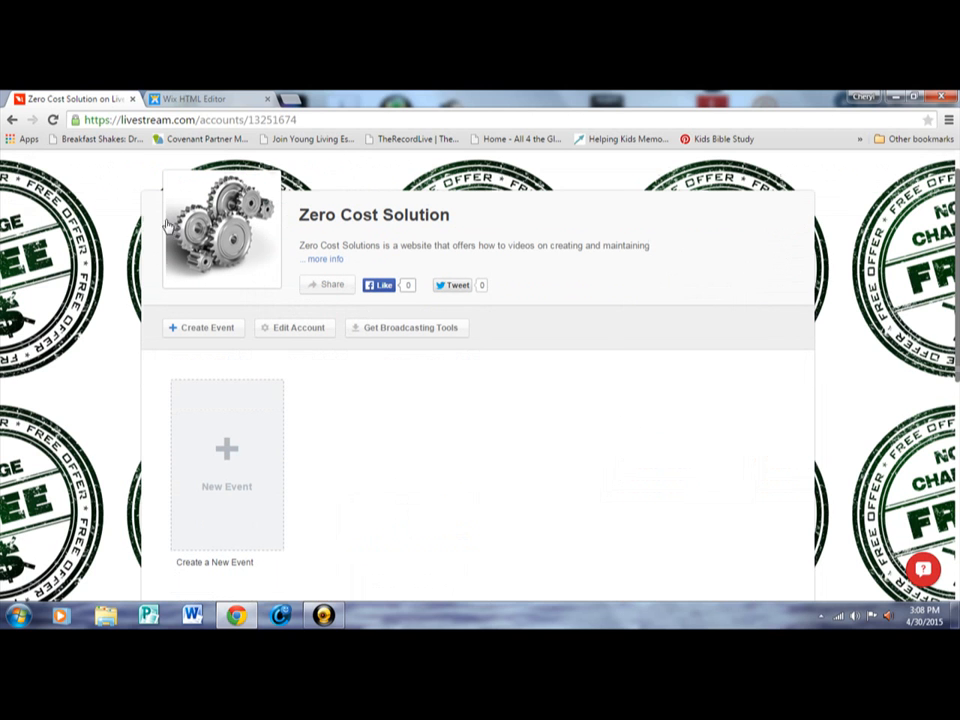
pyautogui.click(295, 332)
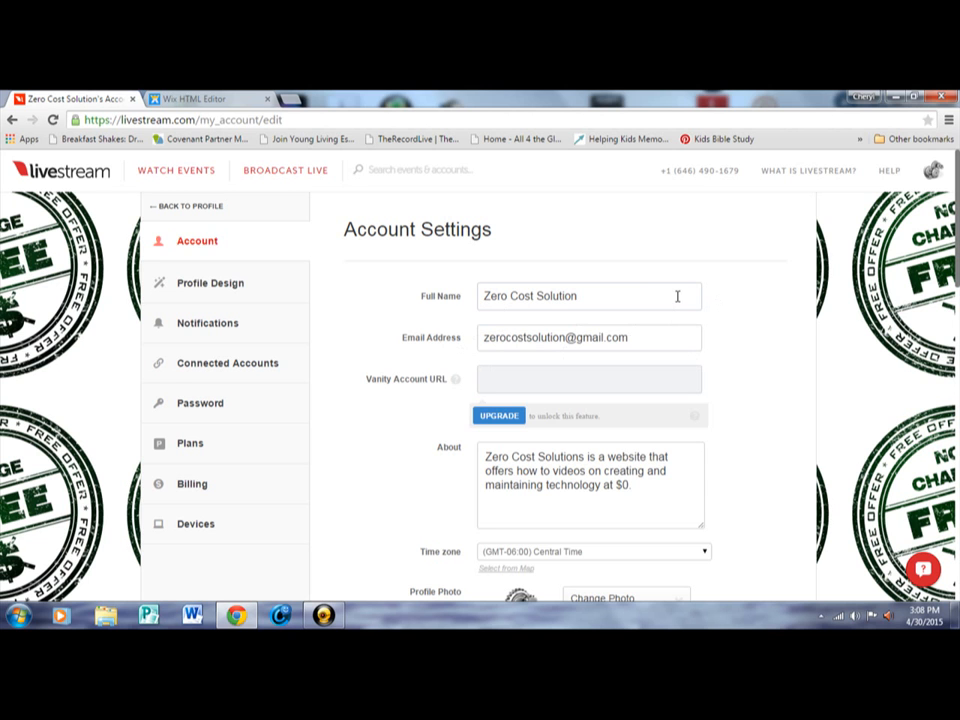
pyautogui.scroll(-3, 560, 400)
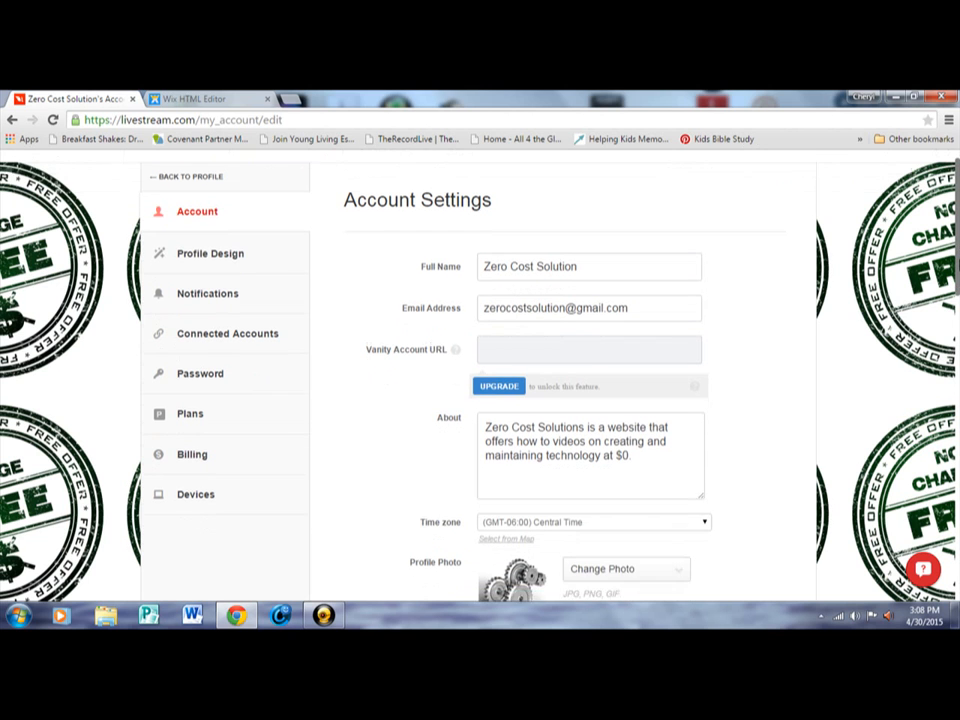
pyautogui.scroll(-1, 560, 400)
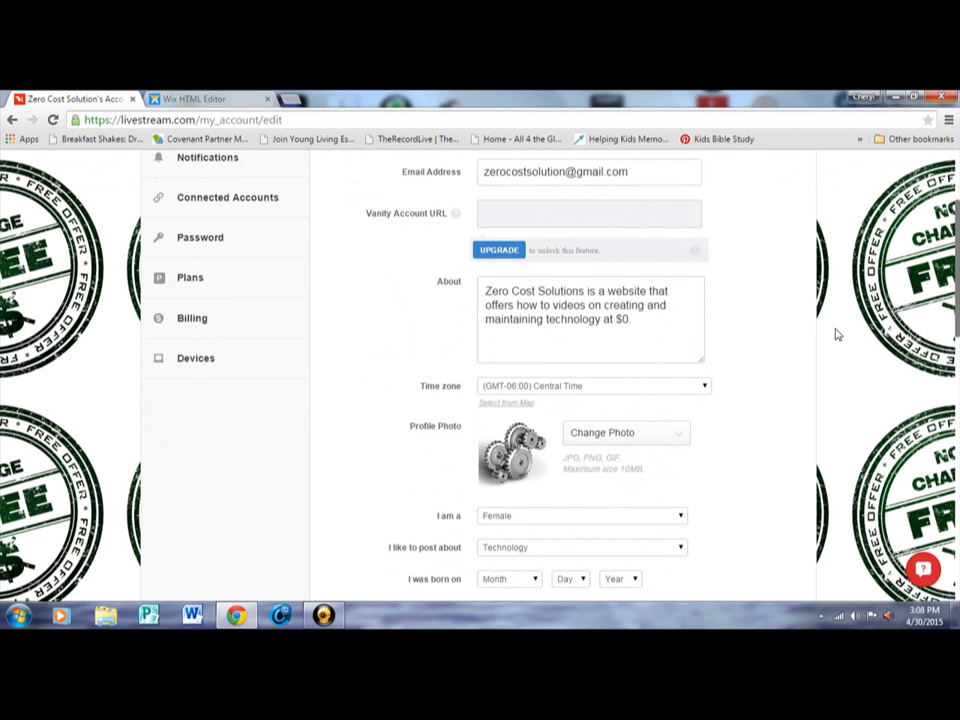
pyautogui.scroll(-3, 768, 386)
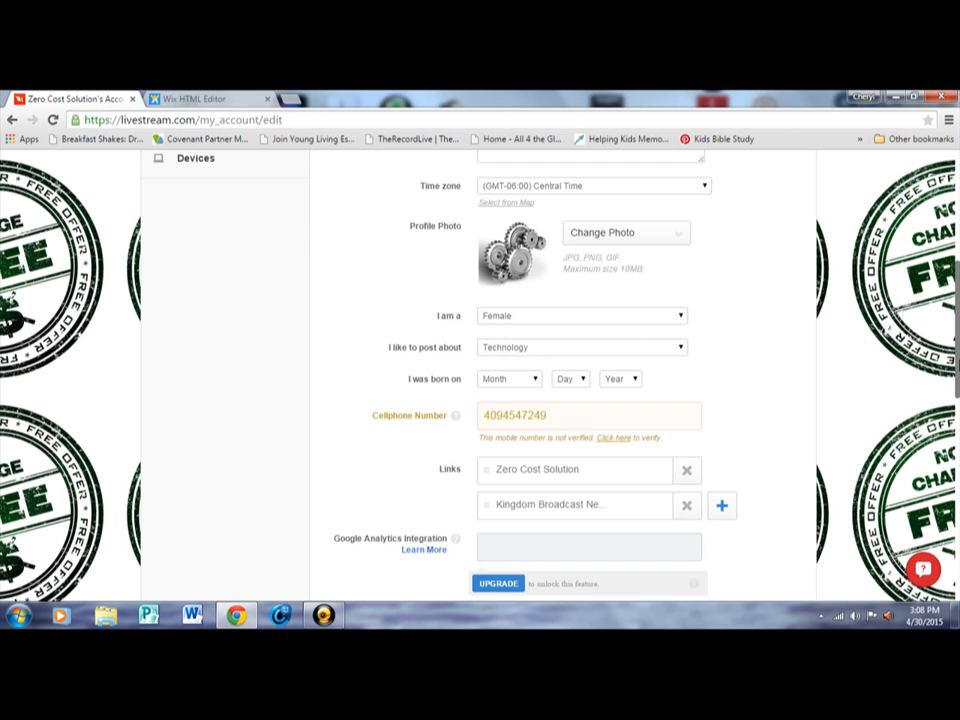
pyautogui.scroll(-2, 560, 380)
pyautogui.scroll(-2, 560, 380)
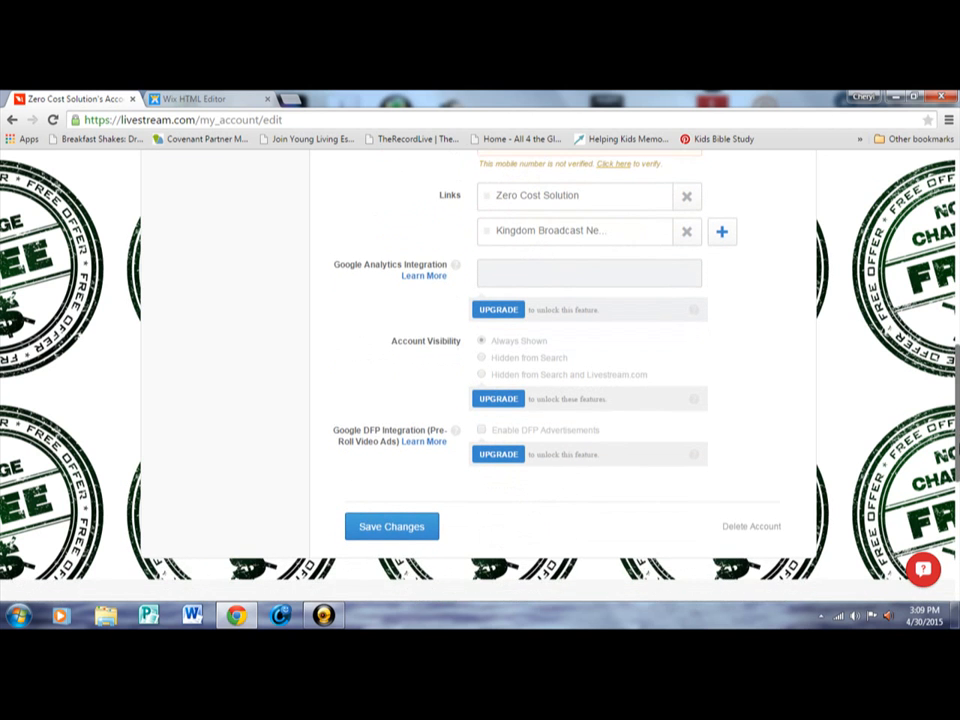
pyautogui.moveTo(958, 449); pyautogui.dragTo(958, 453)
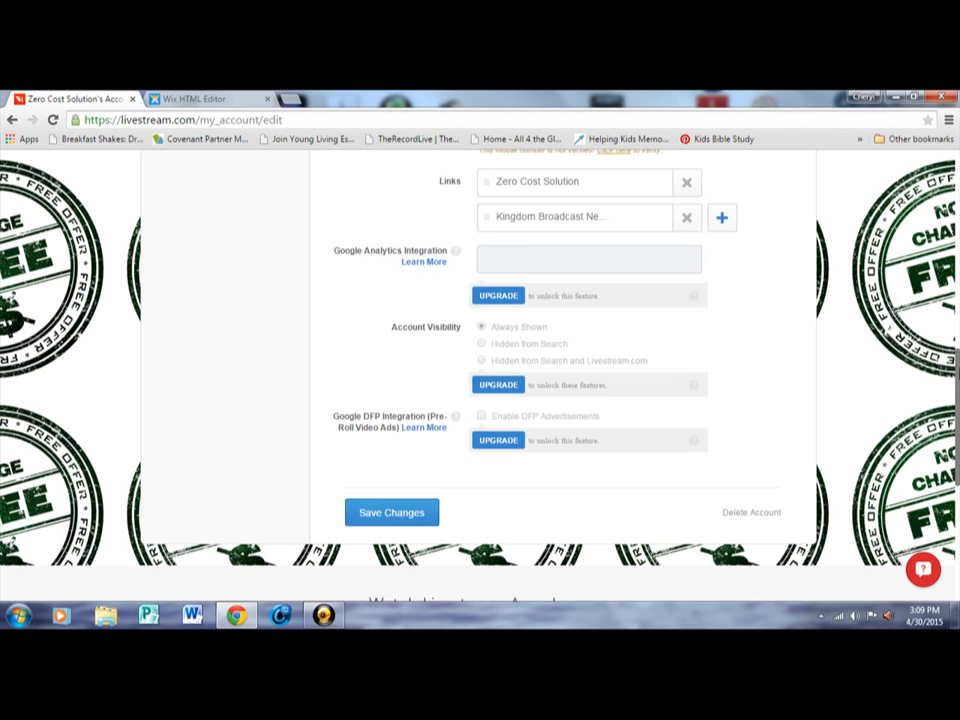
pyautogui.scroll(4, 880, 407)
pyautogui.scroll(3, 580, 380)
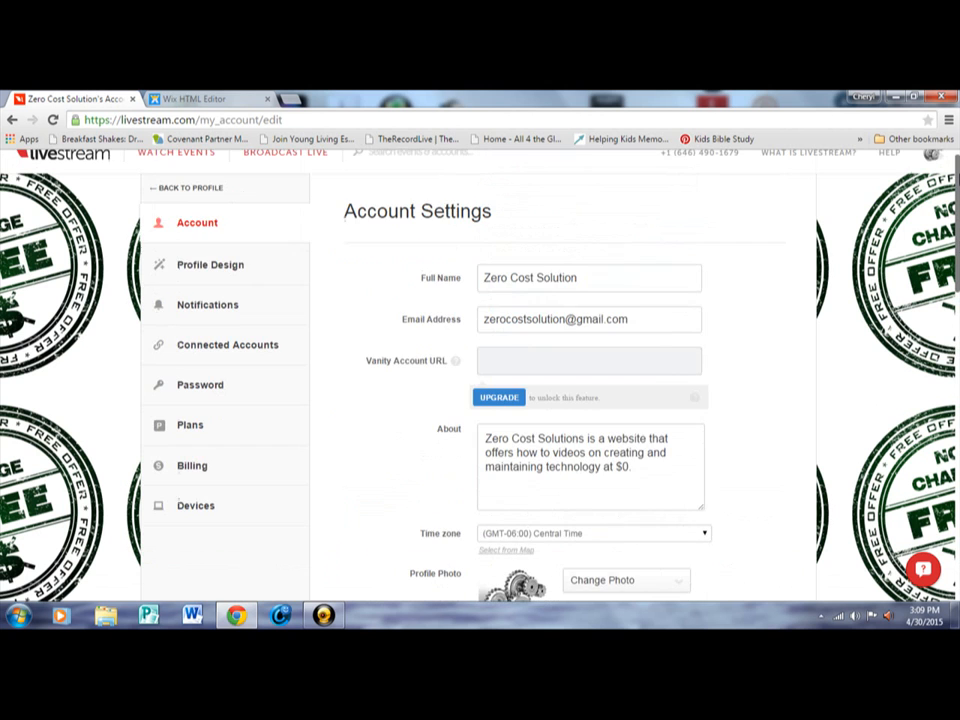
# In the Profile Design settings, try the background repeat options and set Background Repeat to Both.
pyautogui.click(245, 264)
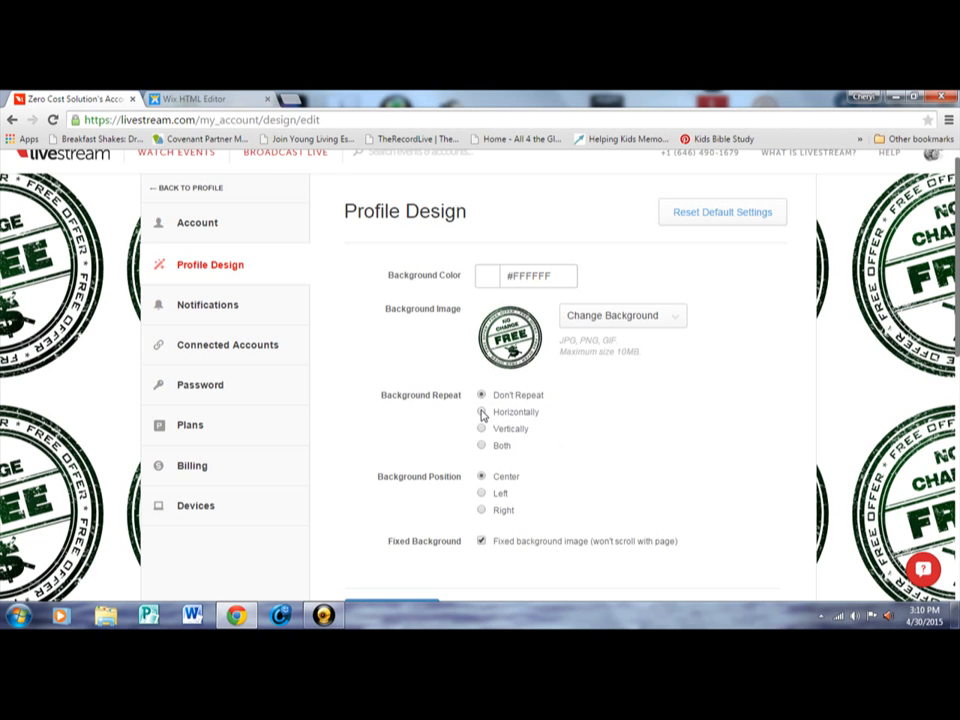
pyautogui.click(482, 413)
pyautogui.click(482, 428)
pyautogui.click(481, 447)
pyautogui.scroll(-2, 480, 380)
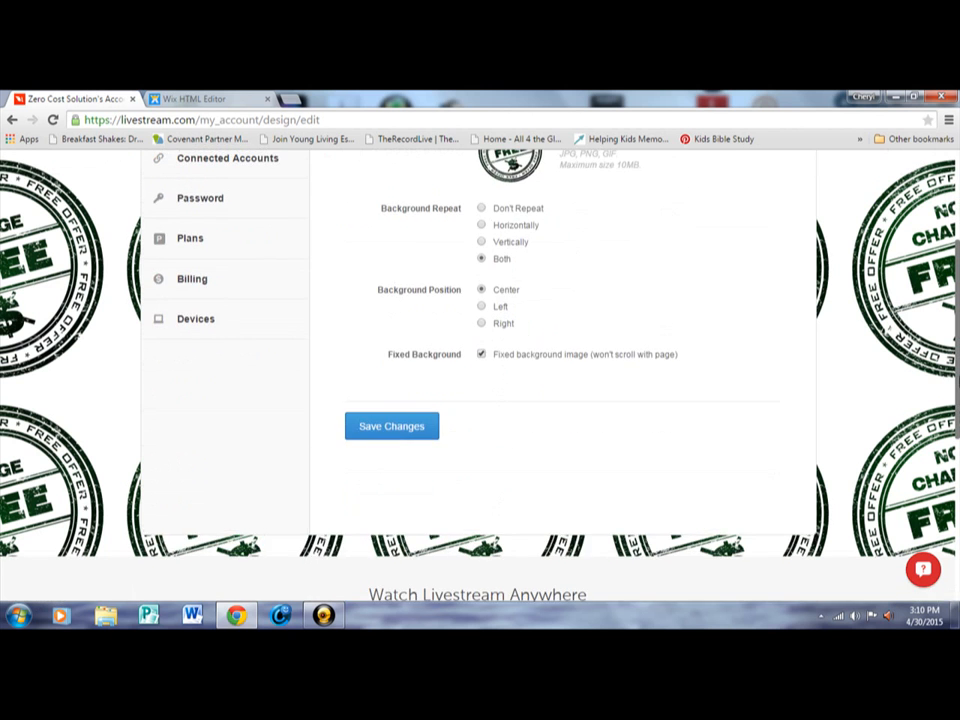
pyautogui.scroll(1, 480, 380)
pyautogui.scroll(1, 480, 380)
pyautogui.scroll(-1, 480, 380)
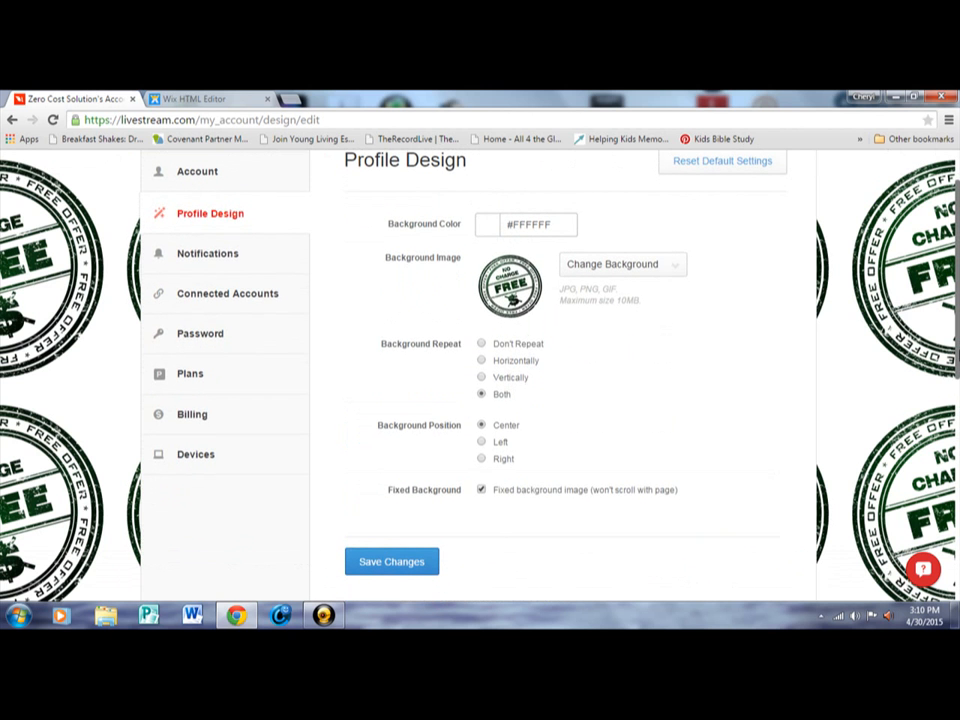
# Review the account's Notifications settings, including the daily digest, following and social notifications.
pyautogui.click(212, 256)
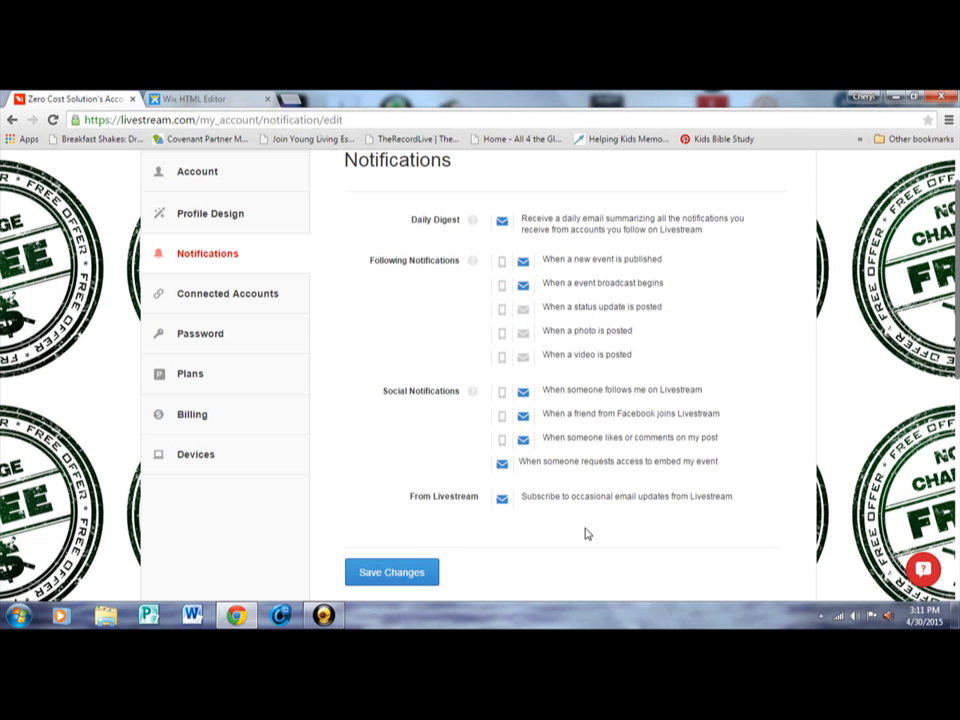
pyautogui.scroll(-2, 377, 450)
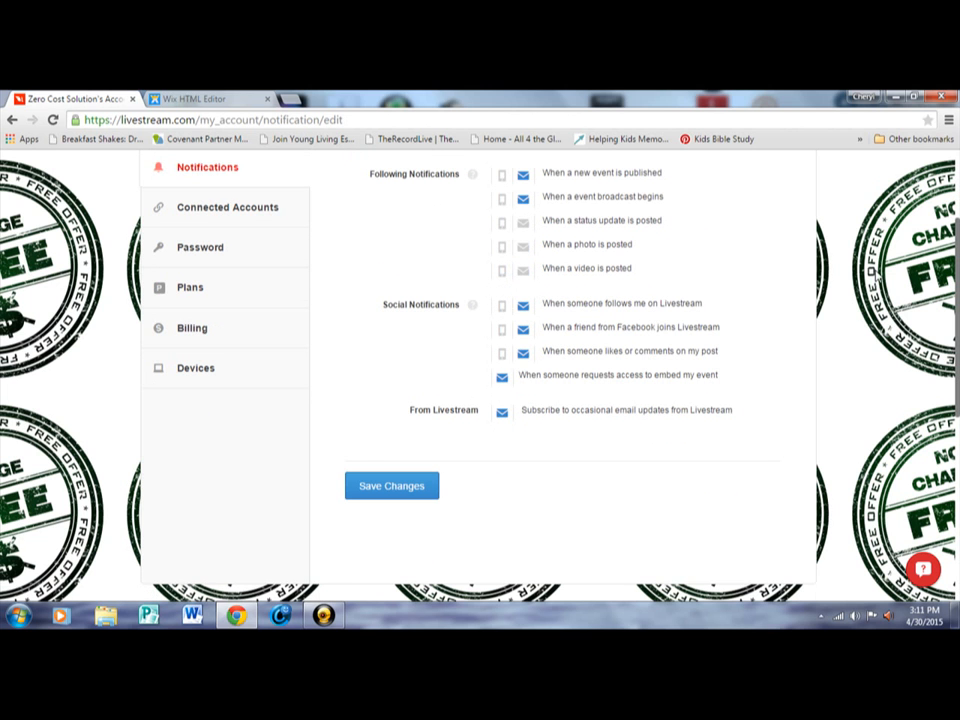
pyautogui.scroll(3, 623, 203)
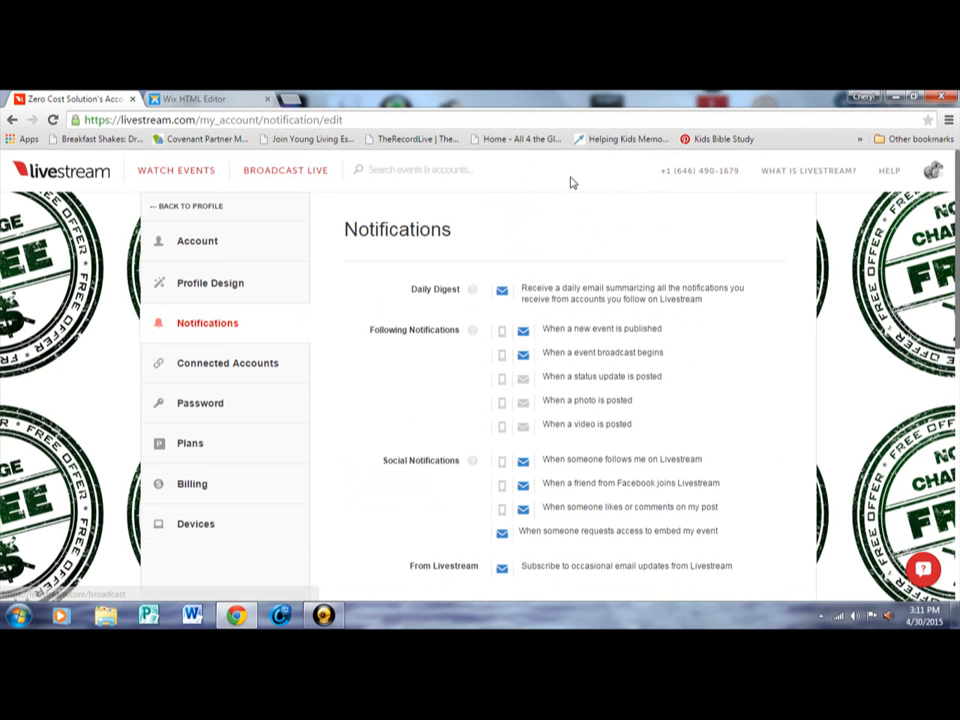
# Return to My Account & Events and go to the account's broadcasting tools.
pyautogui.click(932, 171)
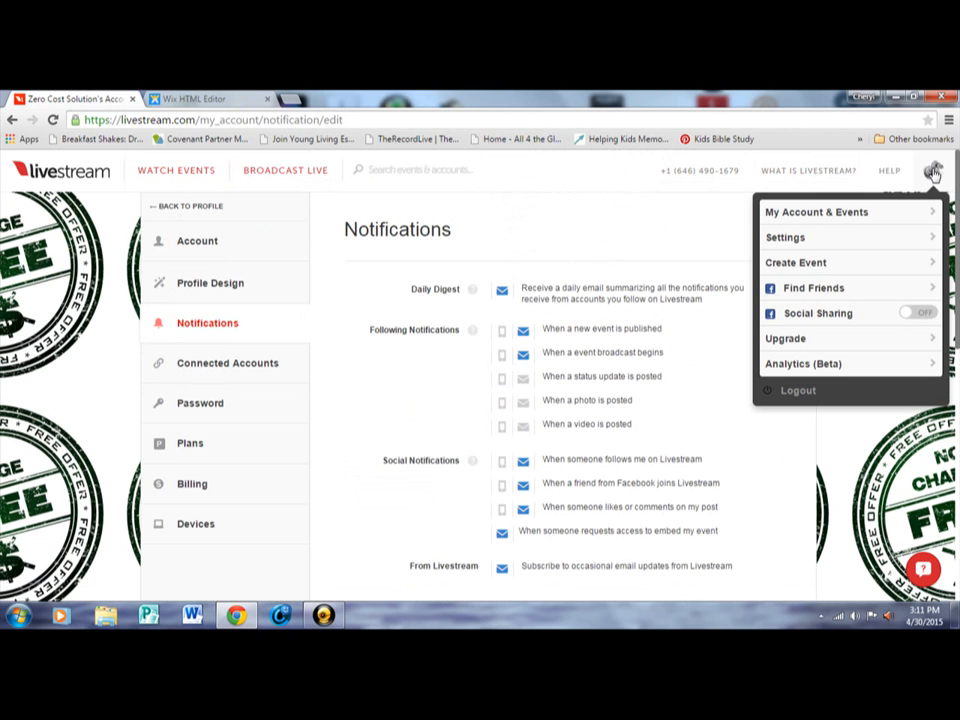
pyautogui.click(876, 212)
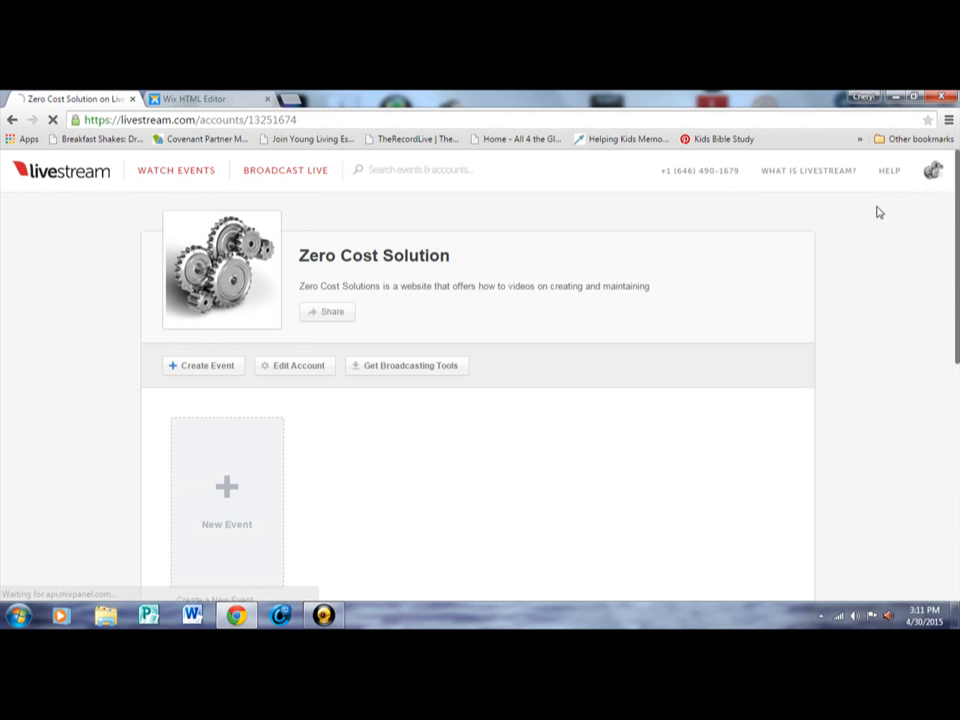
pyautogui.scroll(-2, 618, 337)
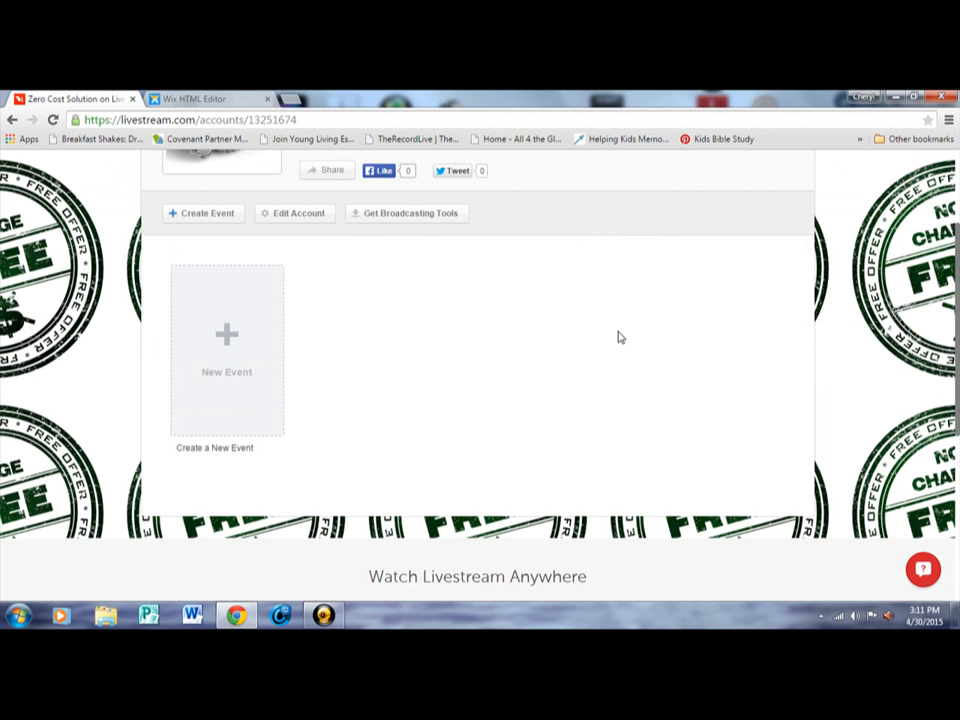
pyautogui.click(403, 220)
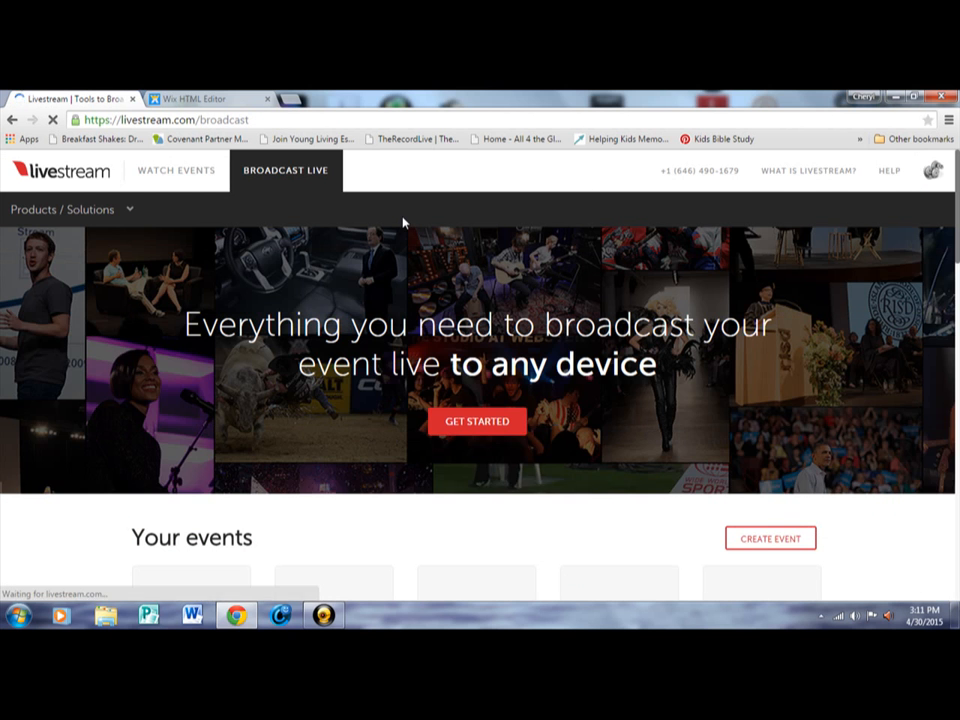
# Open the Create Event form from the empty event slot under Your events.
pyautogui.scroll(-2, 872, 249)
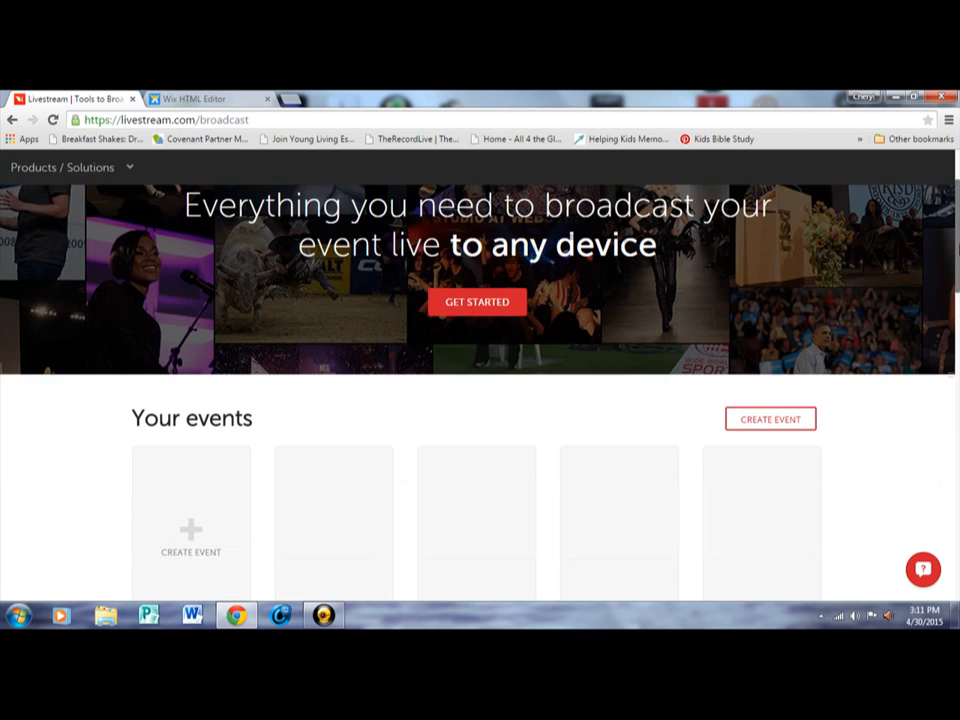
pyautogui.moveTo(958, 249); pyautogui.dragTo(958, 300)
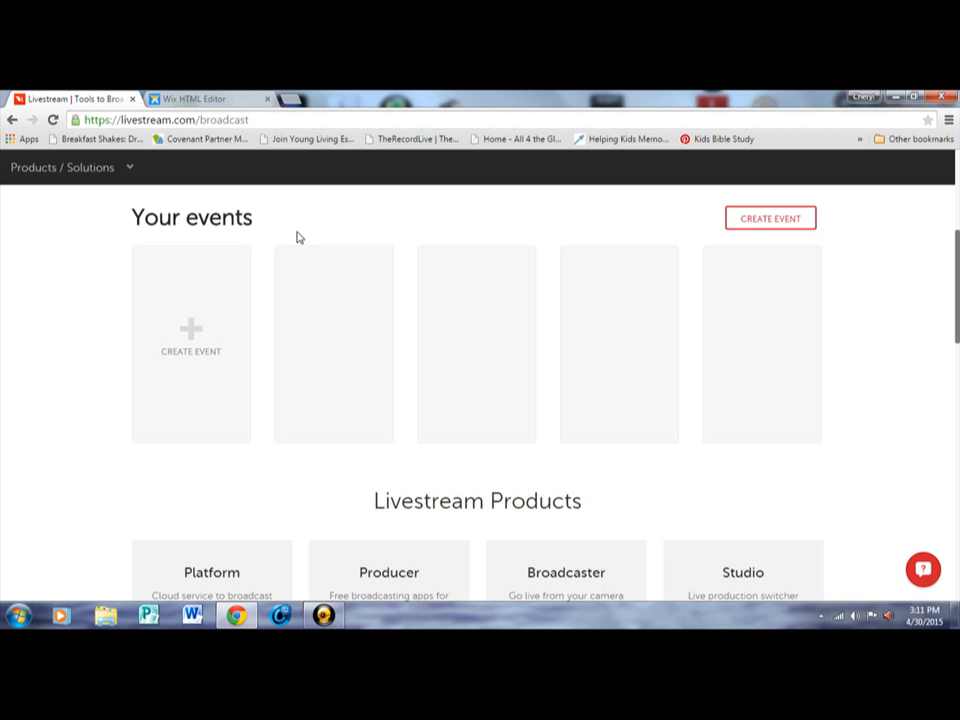
pyautogui.click(185, 333)
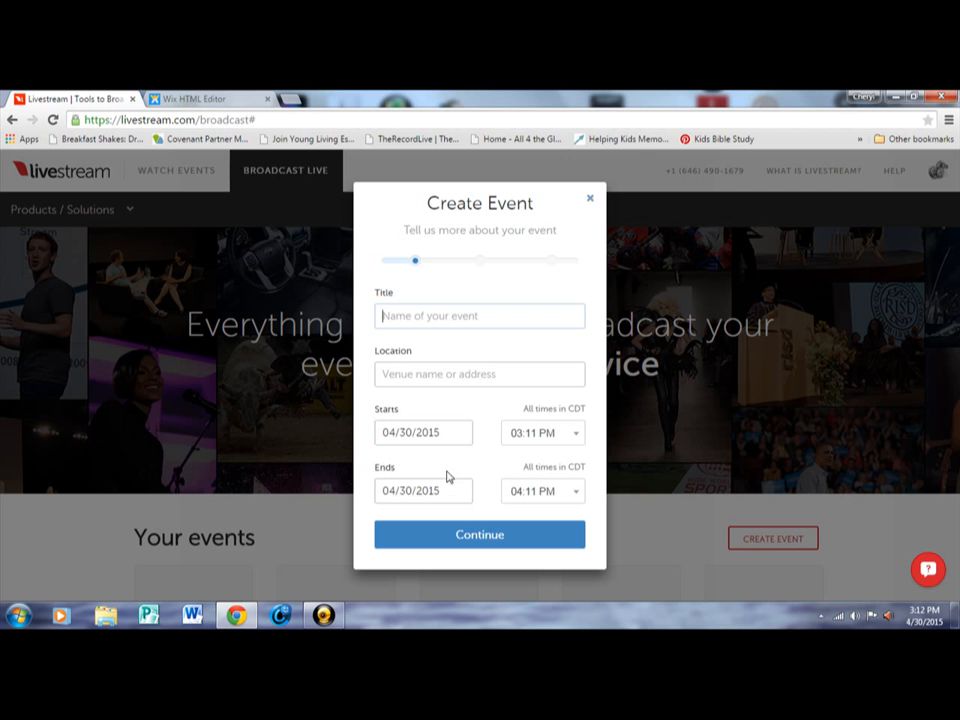
# Close the Create Event form and look through the Livestream Products section of the broadcast page.
pyautogui.click(590, 201)
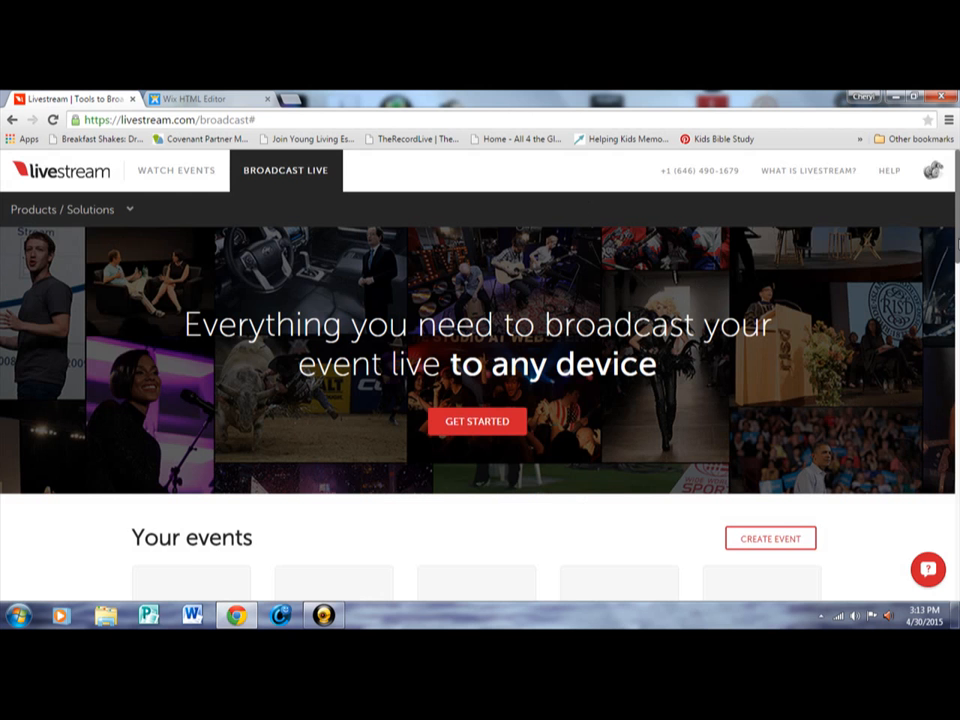
pyautogui.scroll(-5, 480, 375)
pyautogui.moveTo(957, 345); pyautogui.dragTo(957, 400)
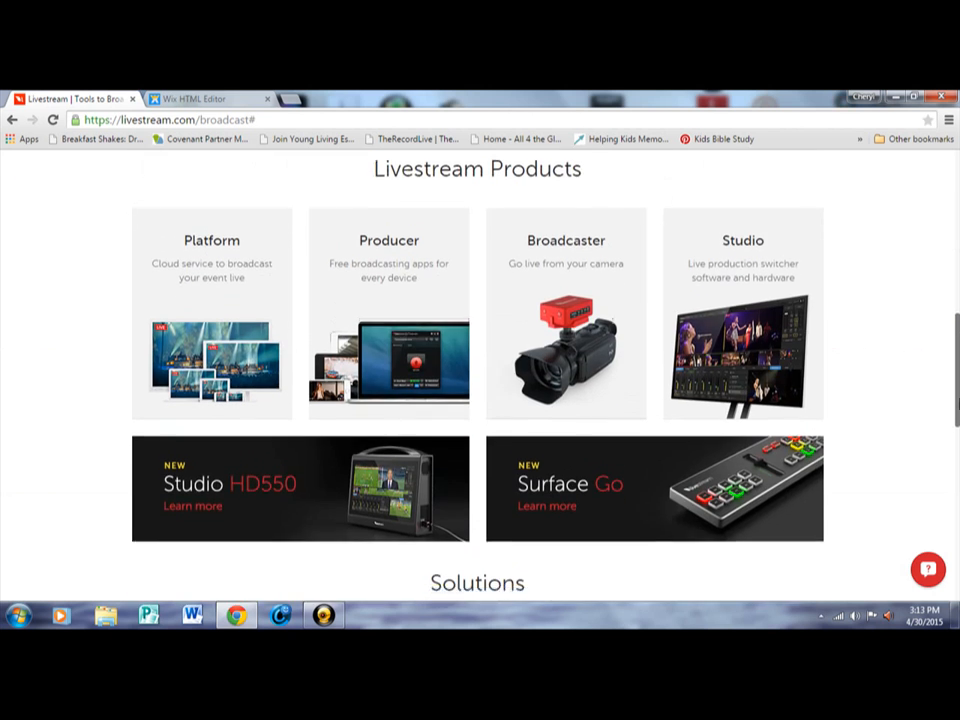
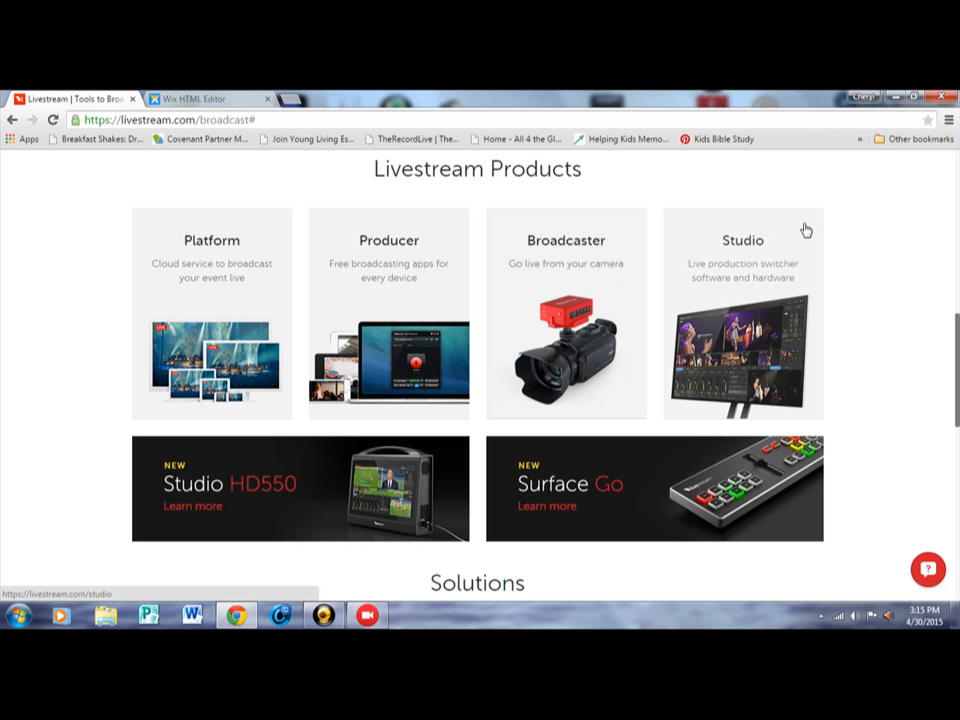
# Switch to Livestream Producer on the desktop, ignore the Studio promotion and accept switching Windows to the Basic scheme.
pyautogui.click(897, 99)
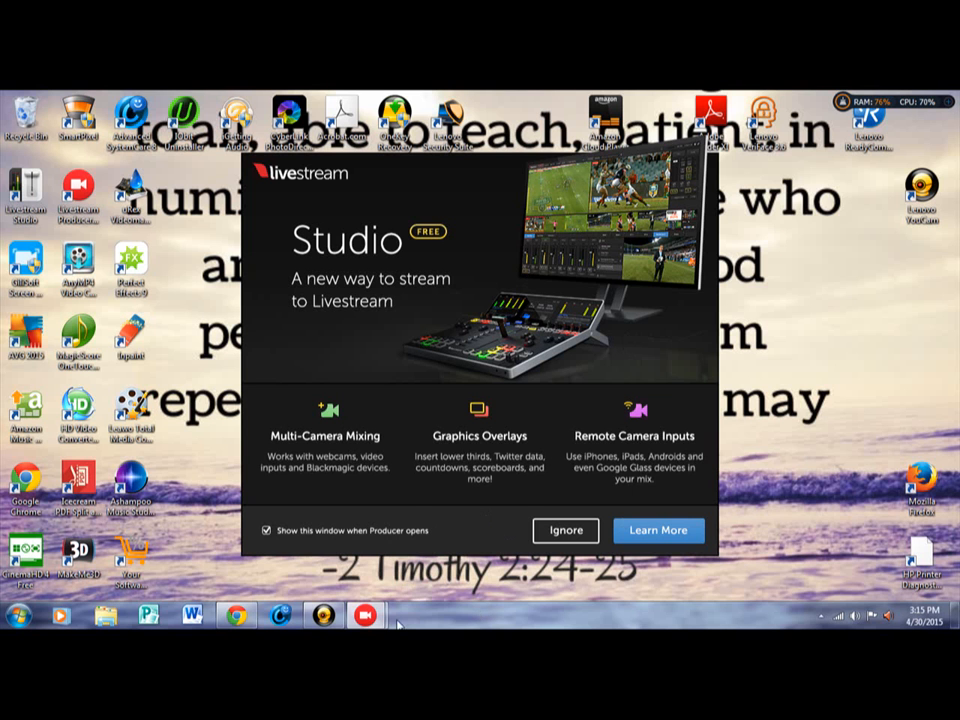
pyautogui.moveTo(365, 615)
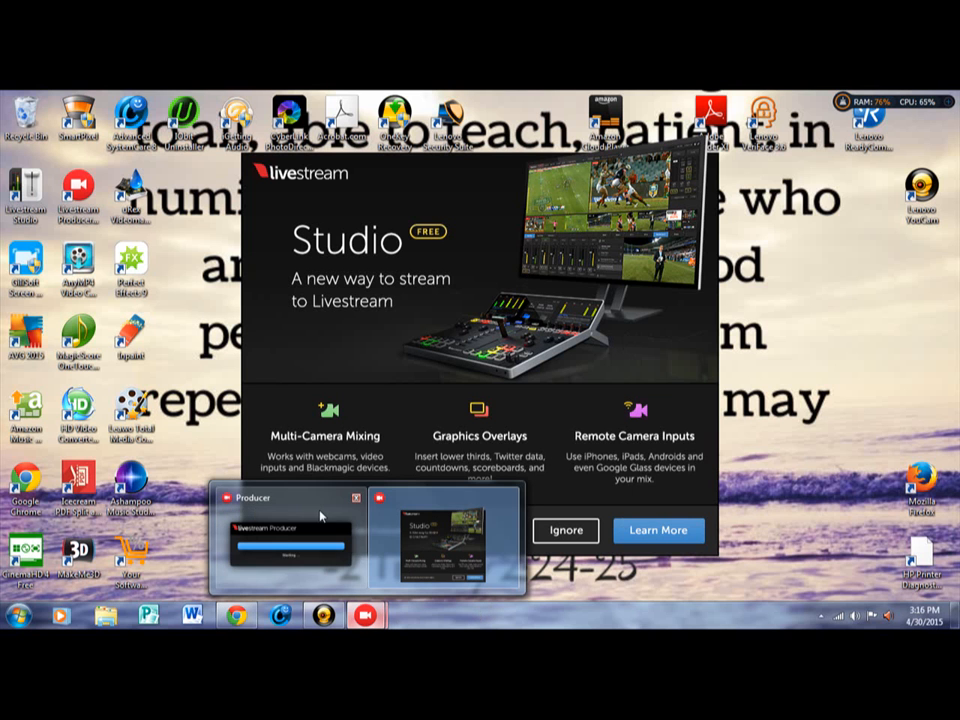
pyautogui.moveTo(320, 516)
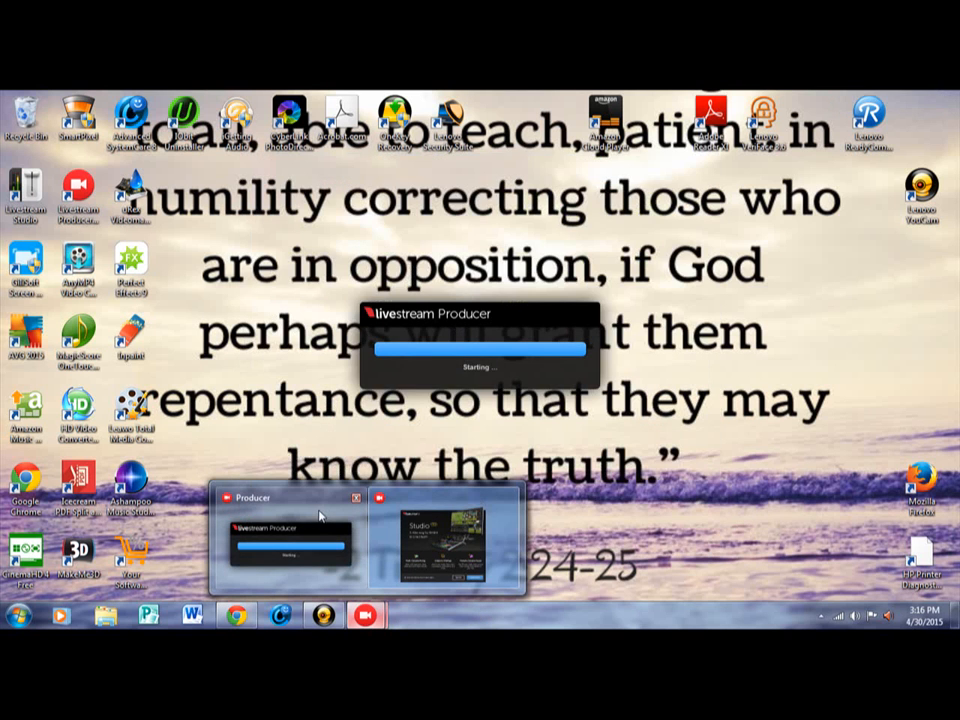
pyautogui.click(320, 516)
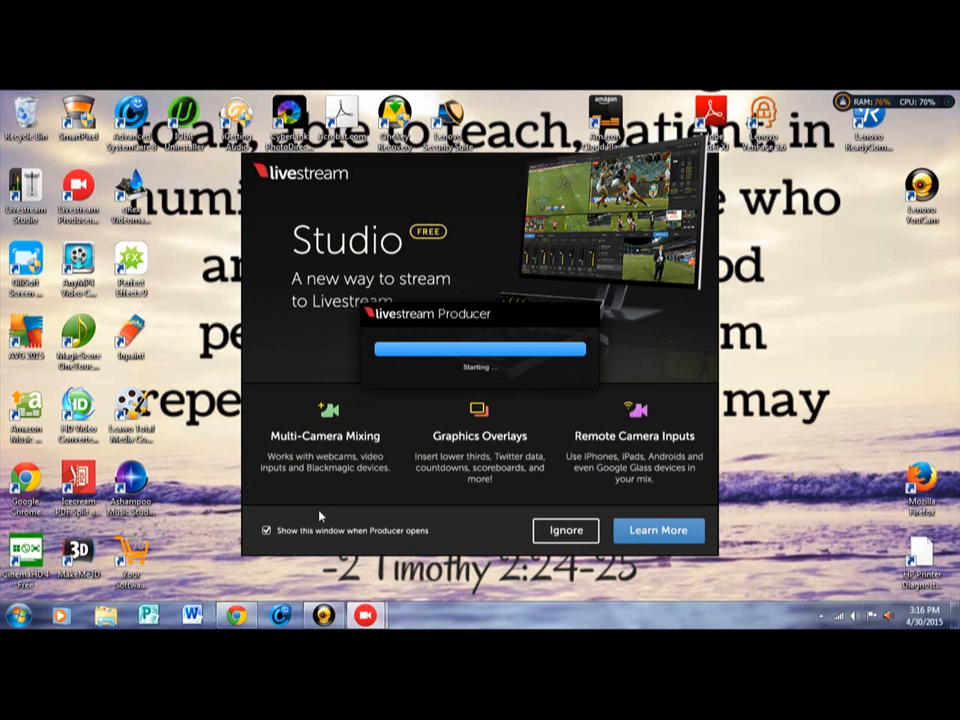
pyautogui.click(566, 531)
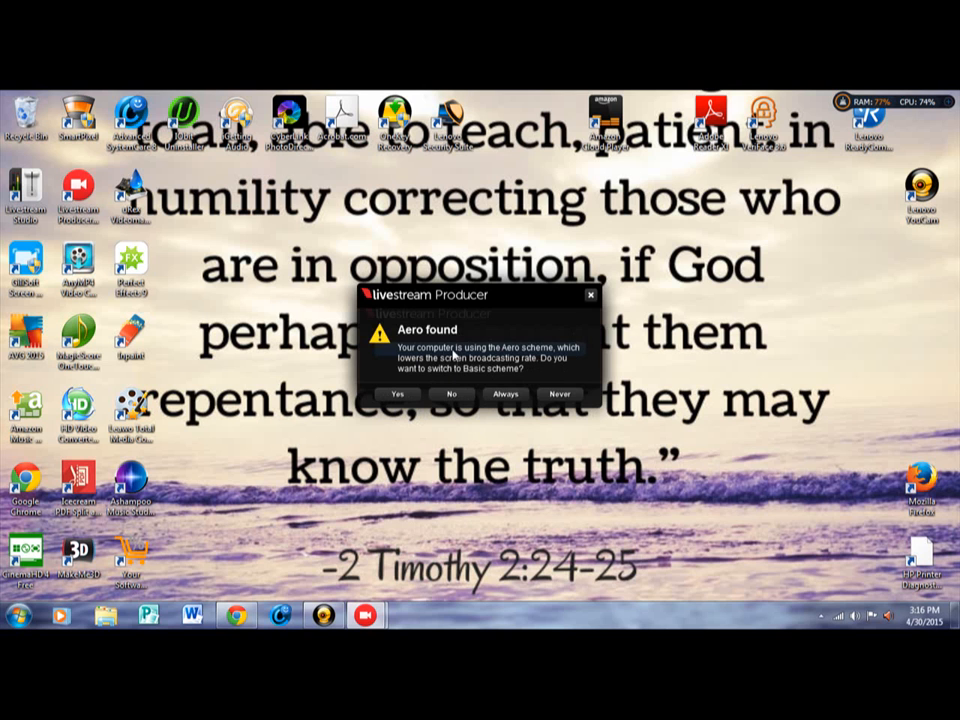
pyautogui.click(400, 395)
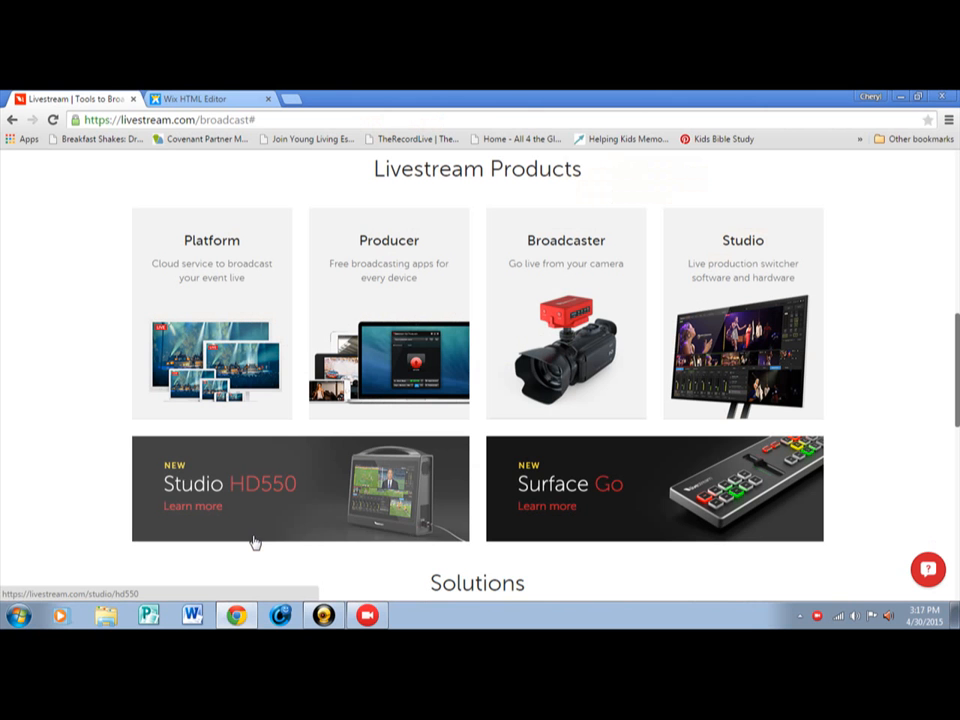
# Bring up the Livestream Producer window to view its Go Live, camera and quality controls, and close it.
pyautogui.click(368, 617)
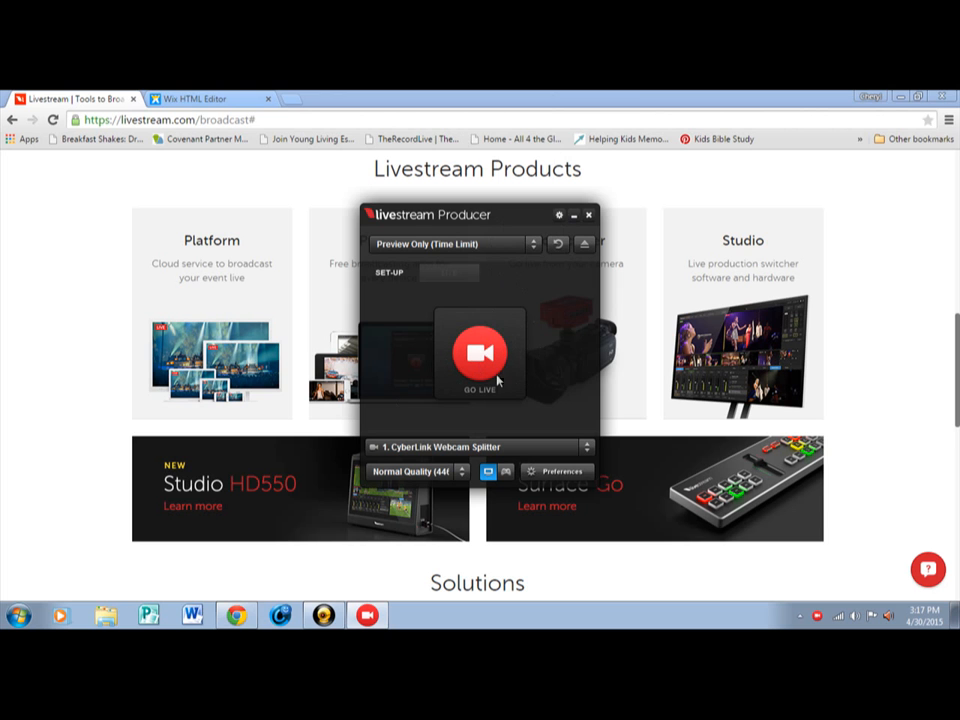
pyautogui.click(589, 217)
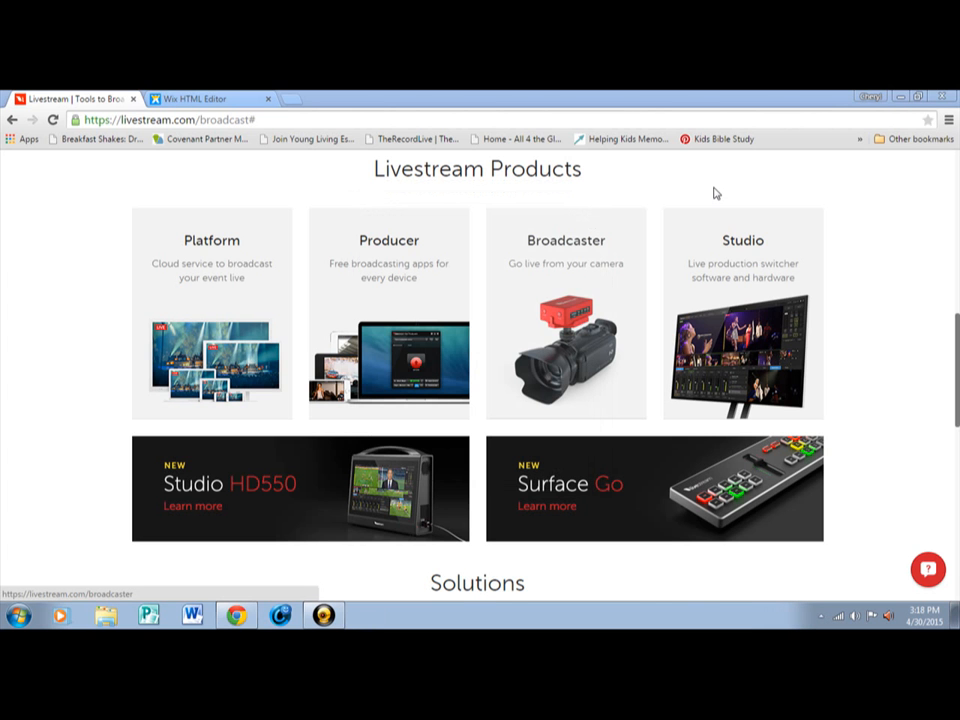
pyautogui.click(901, 97)
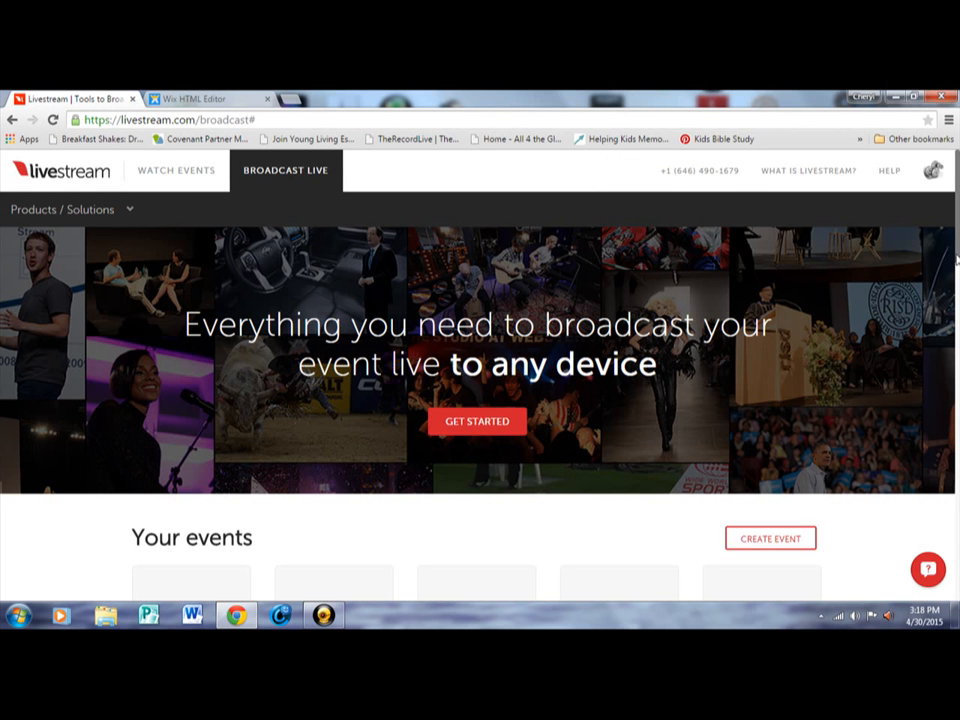
# Start a new event from the empty slot under Your events, with the title Test Run and the location Home.
pyautogui.scroll(-2, 480, 400)
pyautogui.scroll(-2, 480, 400)
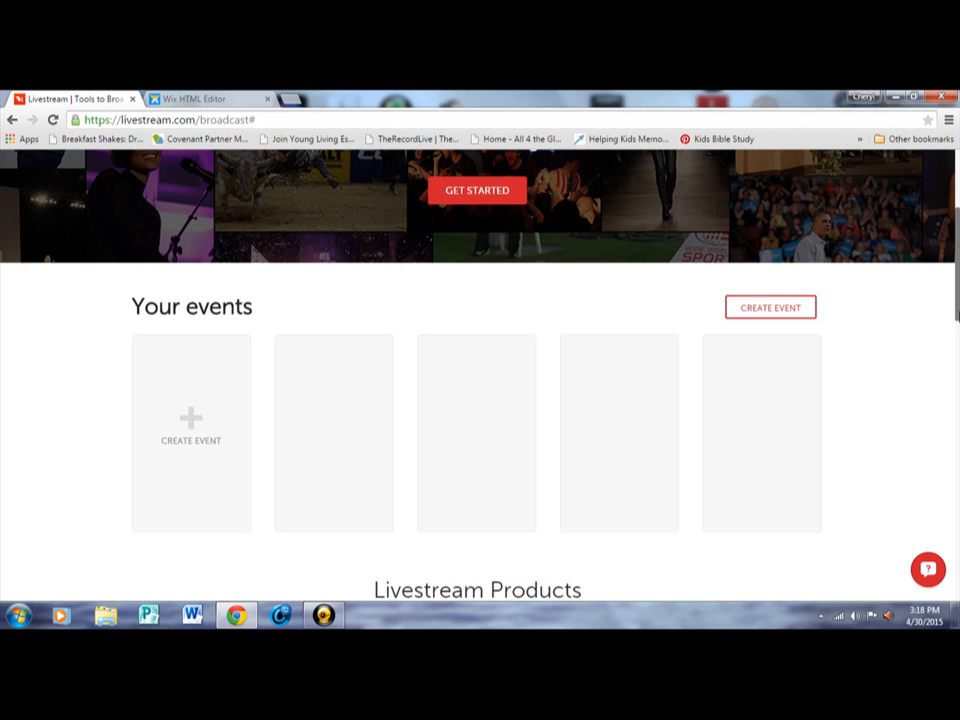
pyautogui.click(190, 423)
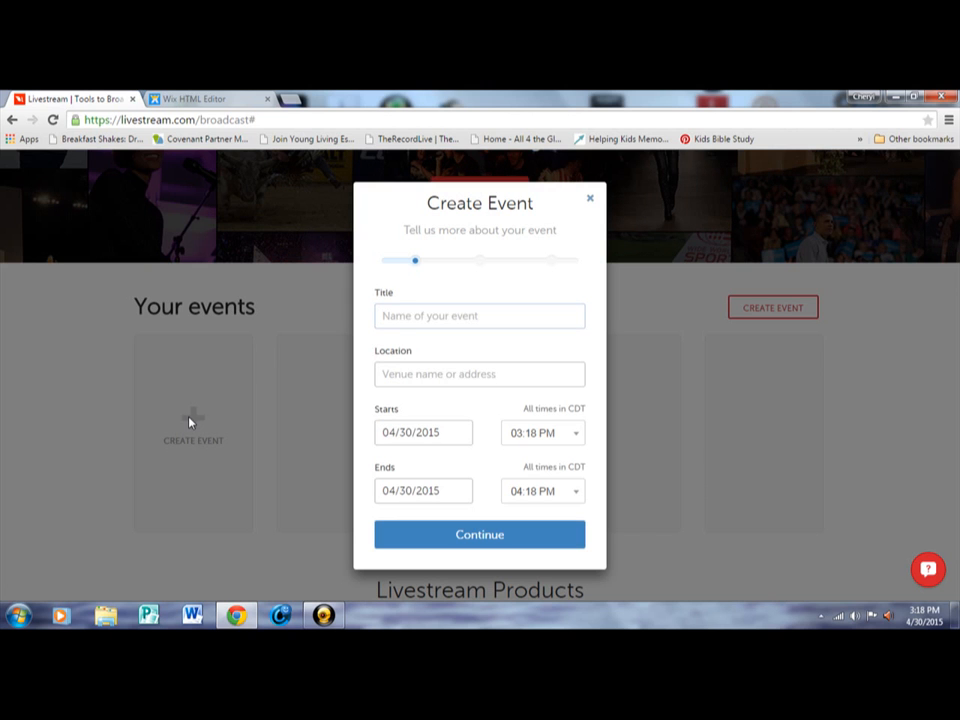
pyautogui.write('Test Run')
pyautogui.click(415, 383)
pyautogui.write('Home')
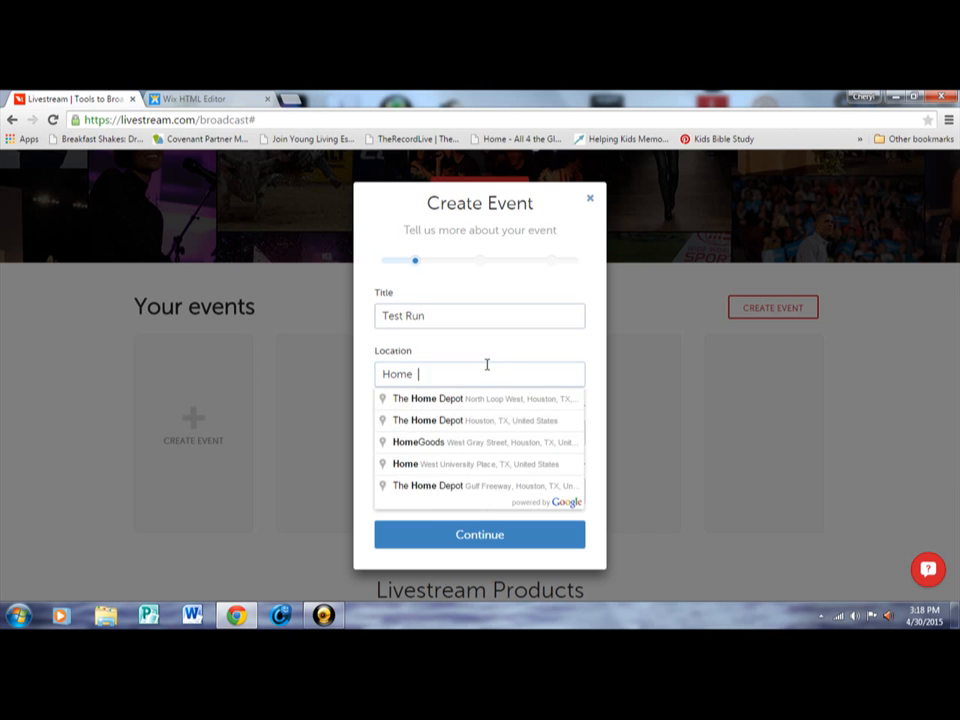
pyautogui.click(501, 334)
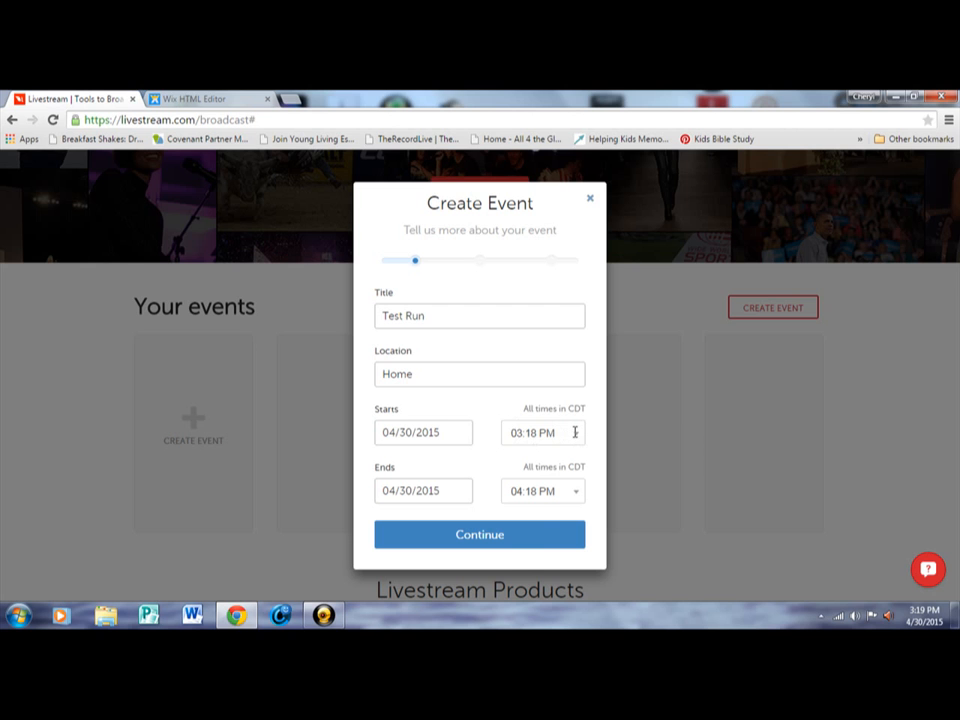
# Set the event's start time to 03:21 PM and submit the event details.
pyautogui.click(574, 432)
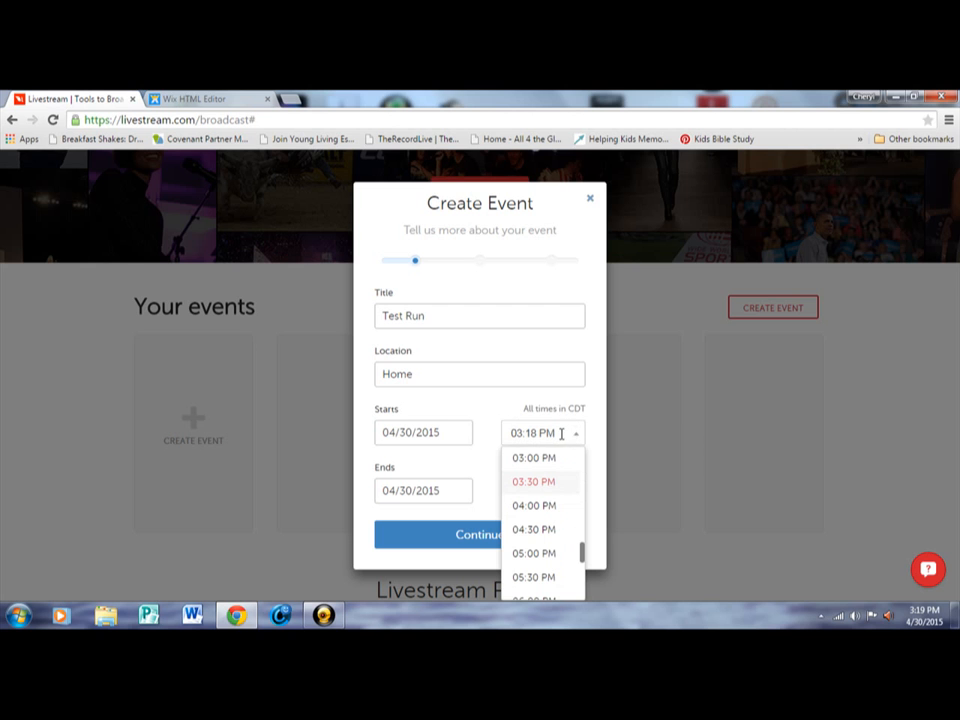
pyautogui.click(536, 431)
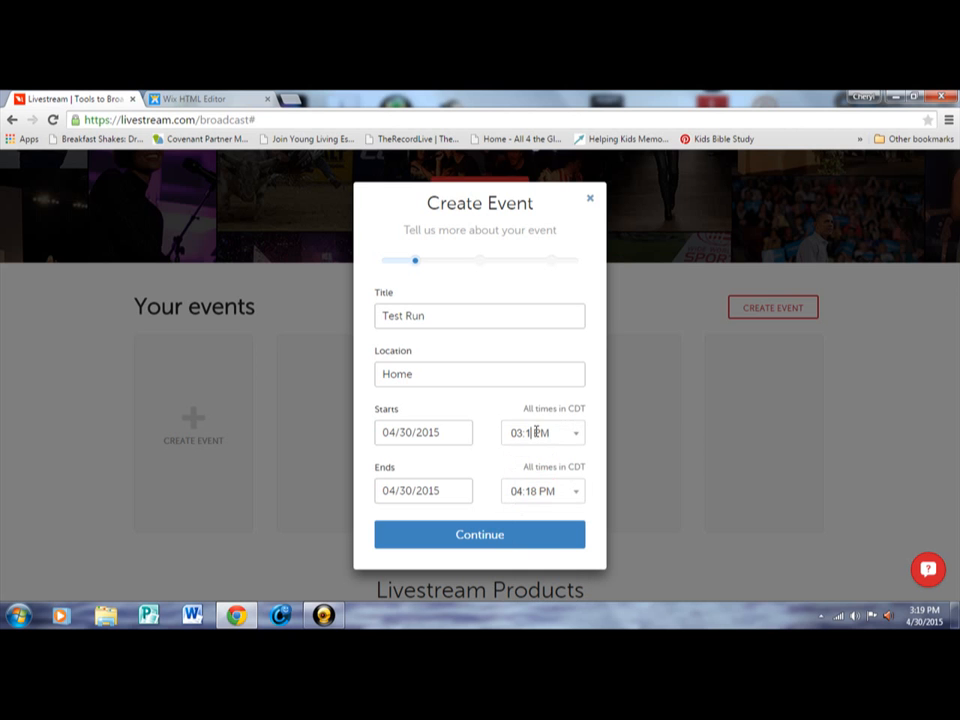
pyautogui.press('BackSpace')
pyautogui.press('BackSpace')
pyautogui.write('21')
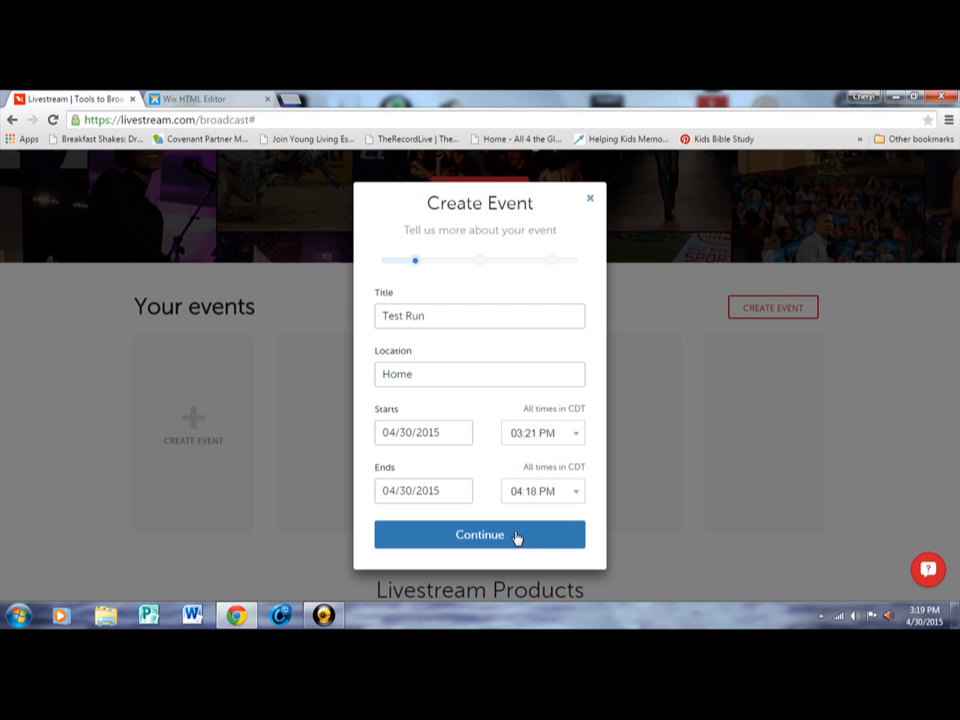
pyautogui.click(517, 538)
pyautogui.click(421, 517)
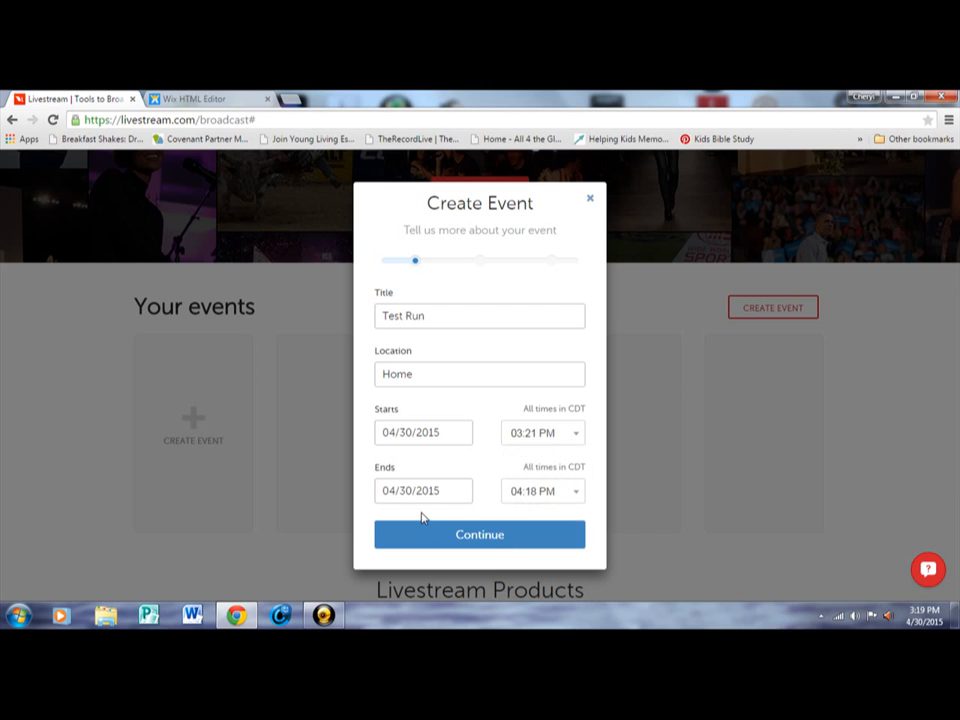
pyautogui.click(481, 540)
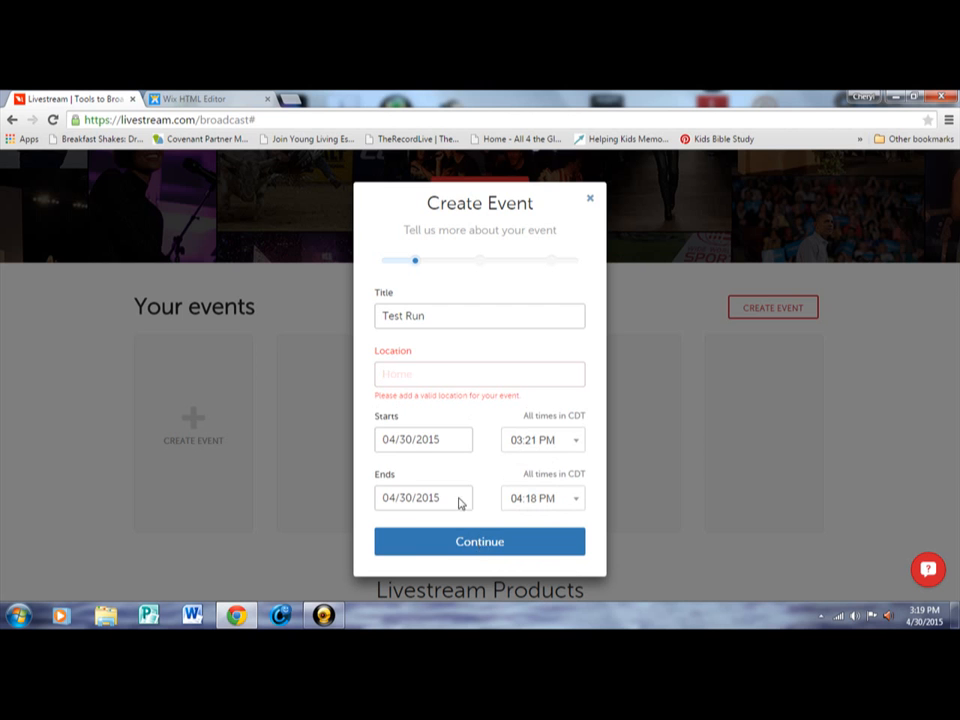
# Replace the event location with the first street suggested for Lamar and continue to the event classification.
pyautogui.click(414, 371)
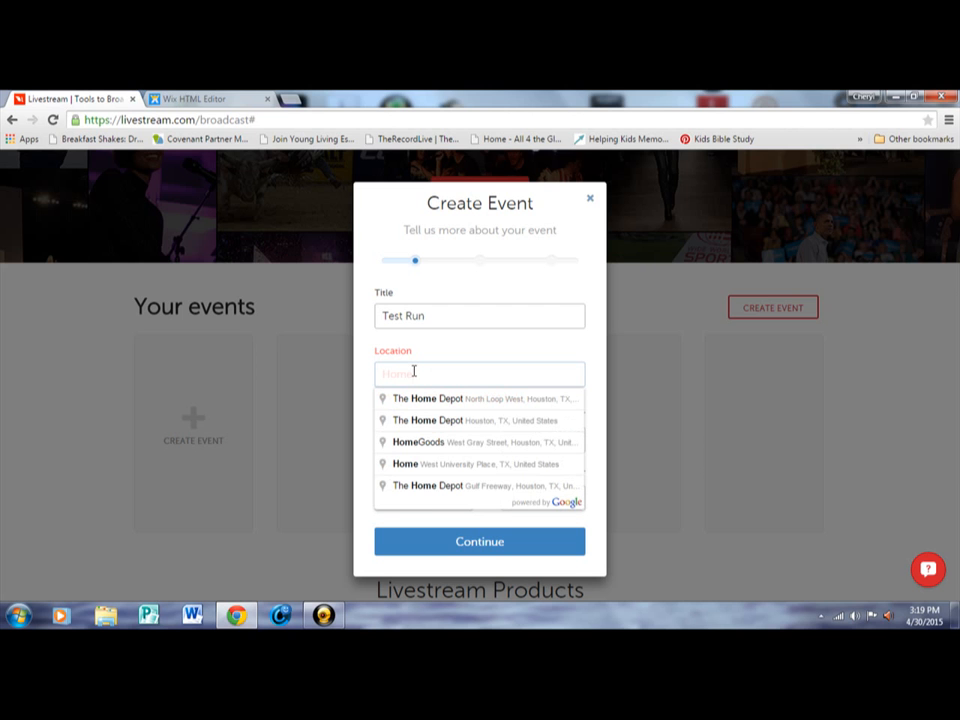
pyautogui.write('amar')
pyautogui.press('BackSpace')
pyautogui.press('BackSpace')
pyautogui.press('BackSpace')
pyautogui.press('BackSpace')
pyautogui.press('BackSpace')
pyautogui.press('BackSpace')
pyautogui.press('BackSpace')
pyautogui.press('BackSpace')
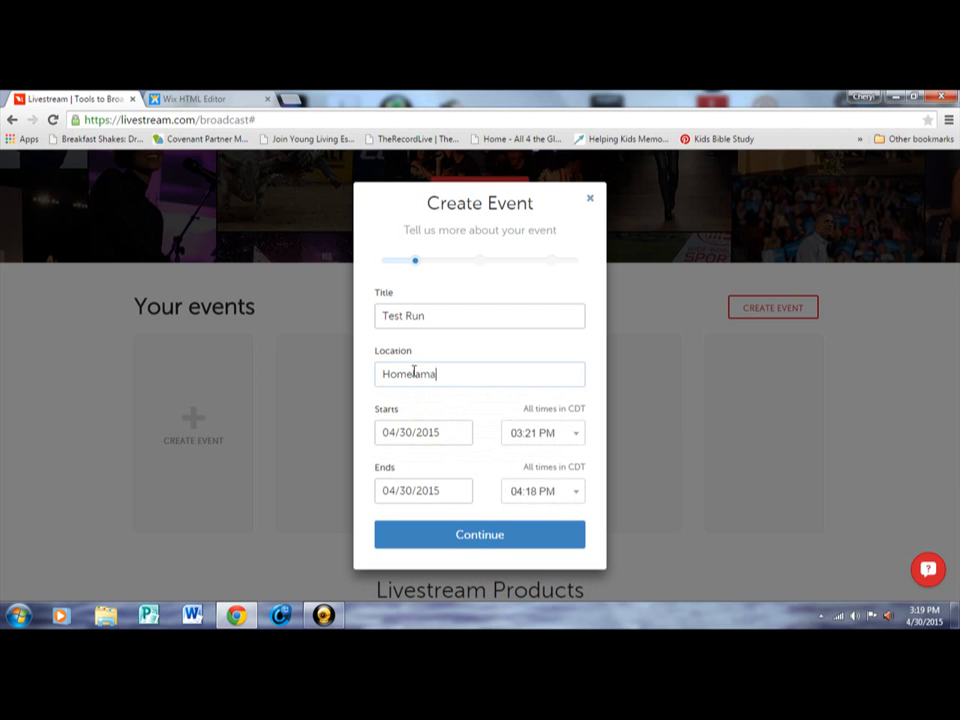
pyautogui.press('BackSpace')
pyautogui.write('L')
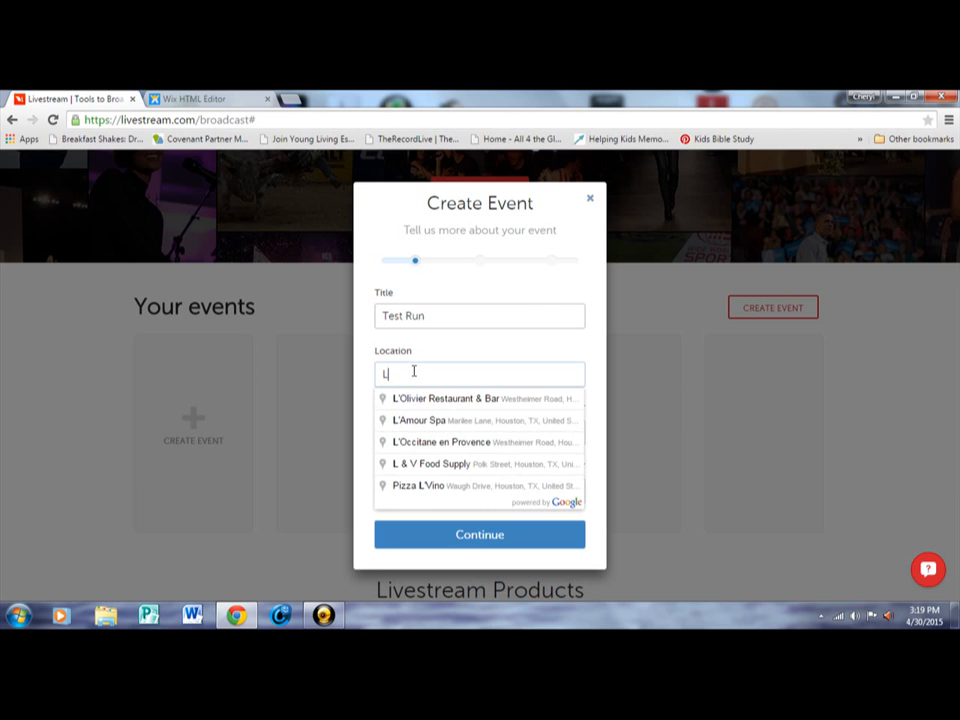
pyautogui.write('amar')
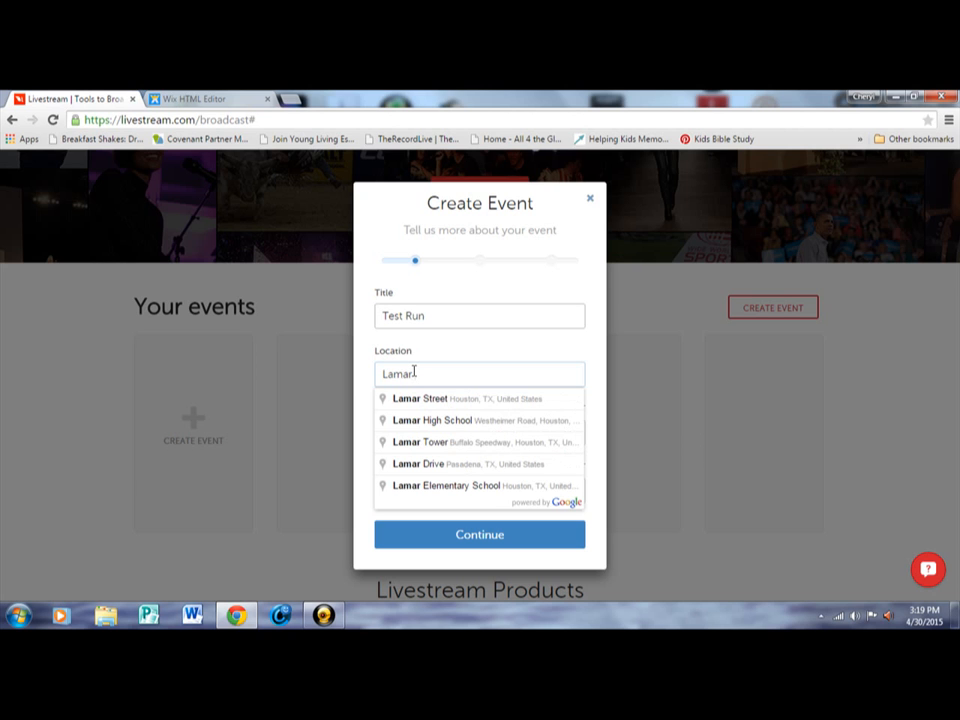
pyautogui.click(437, 400)
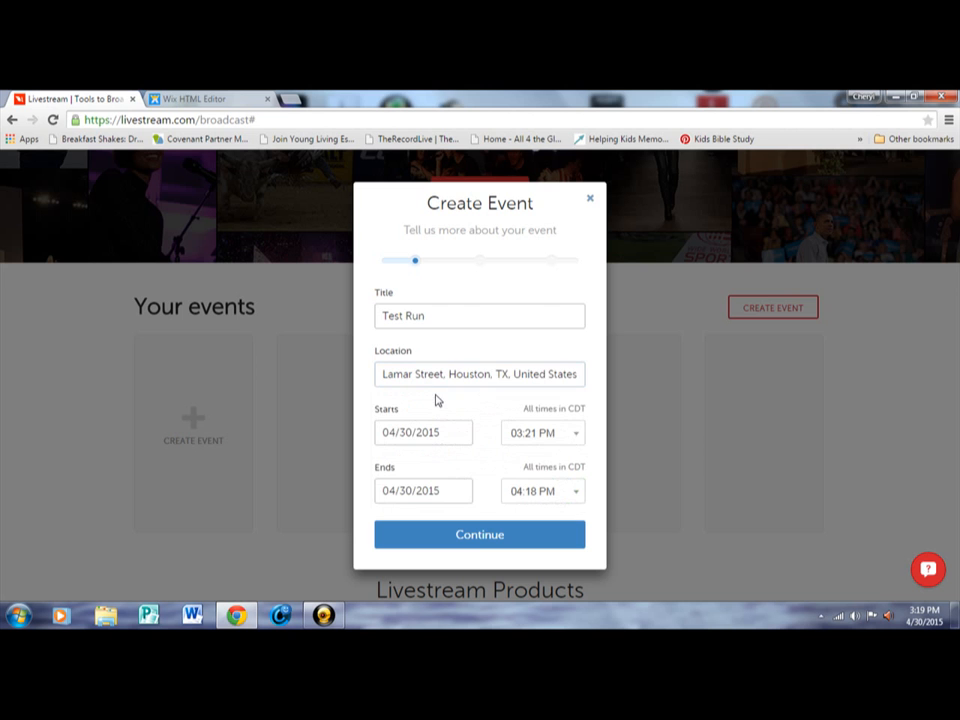
pyautogui.click(479, 536)
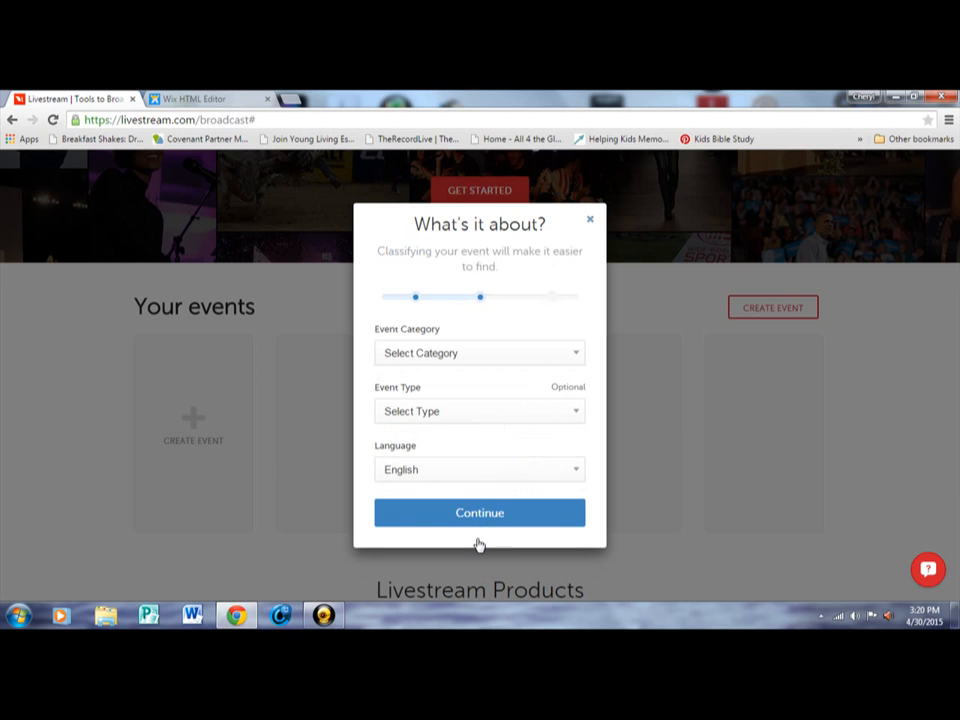
# Classify the event as Spiritual, Christianity with the type Educational, and continue to the event poster.
pyautogui.click(468, 360)
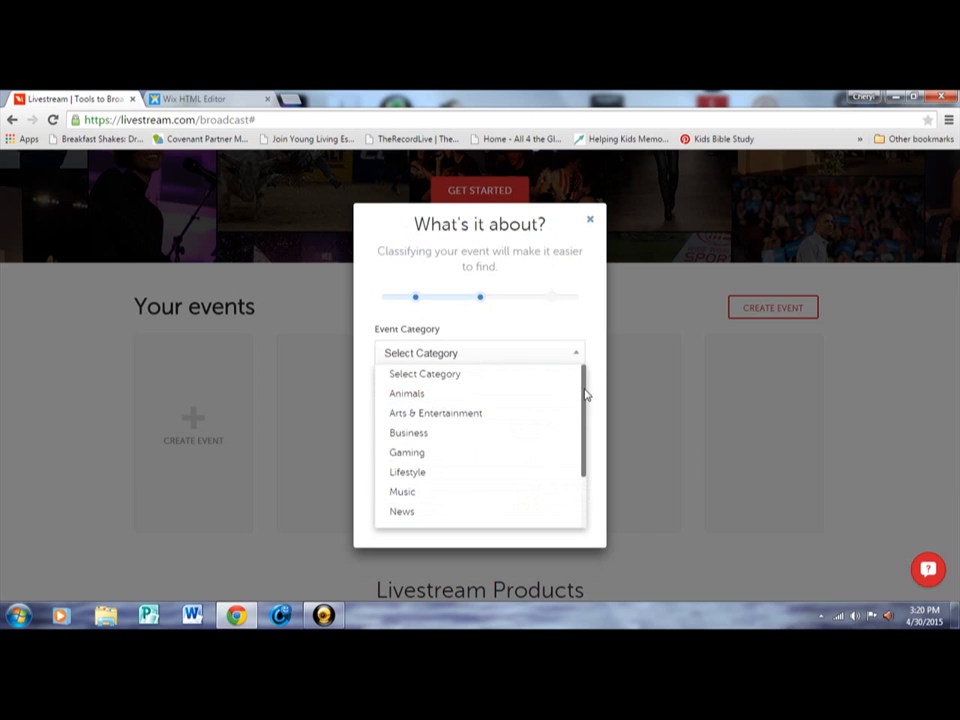
pyautogui.moveTo(585, 392); pyautogui.dragTo(577, 498)
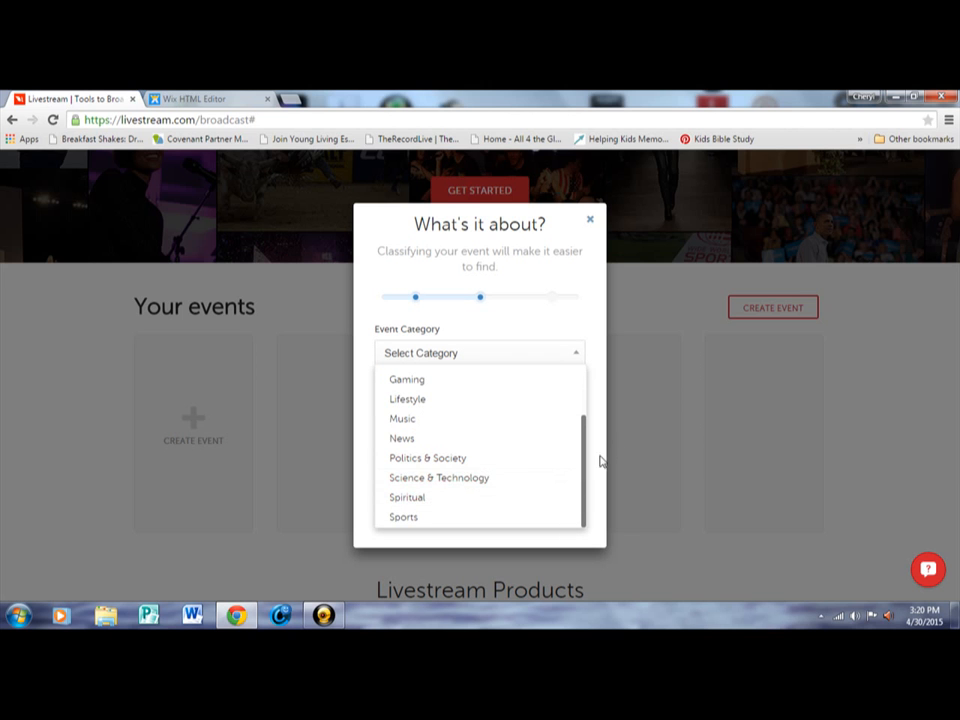
pyautogui.click(533, 501)
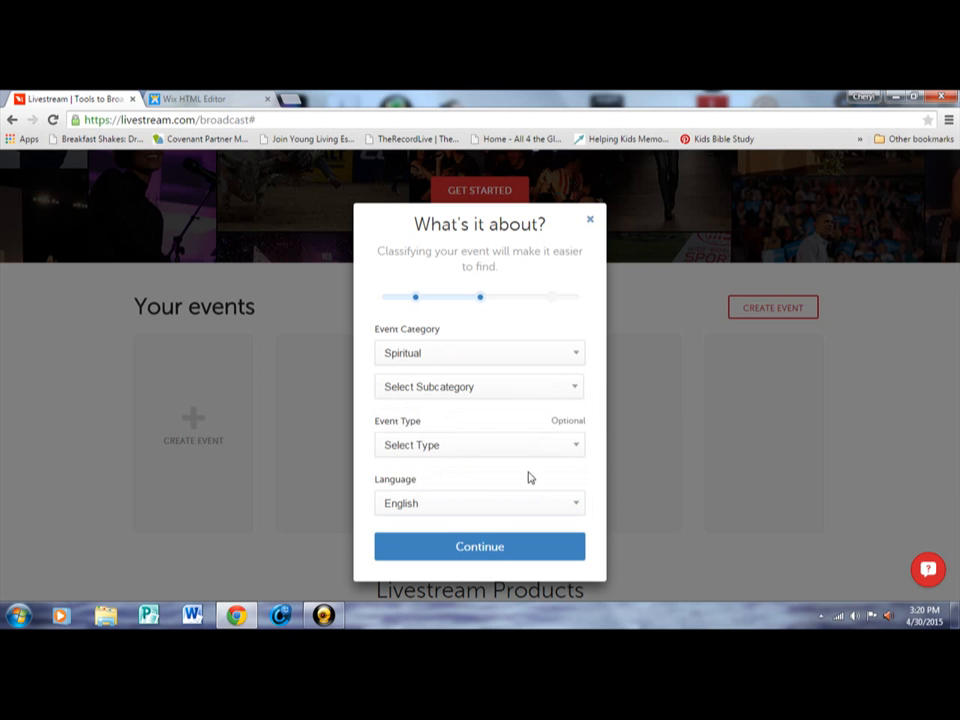
pyautogui.click(526, 395)
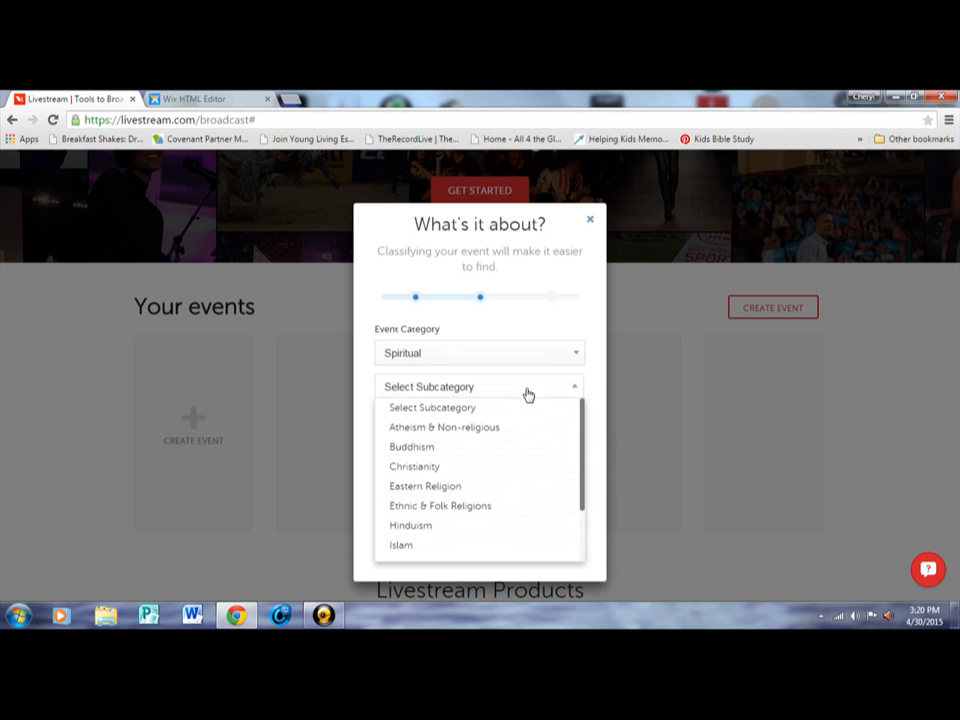
pyautogui.click(513, 467)
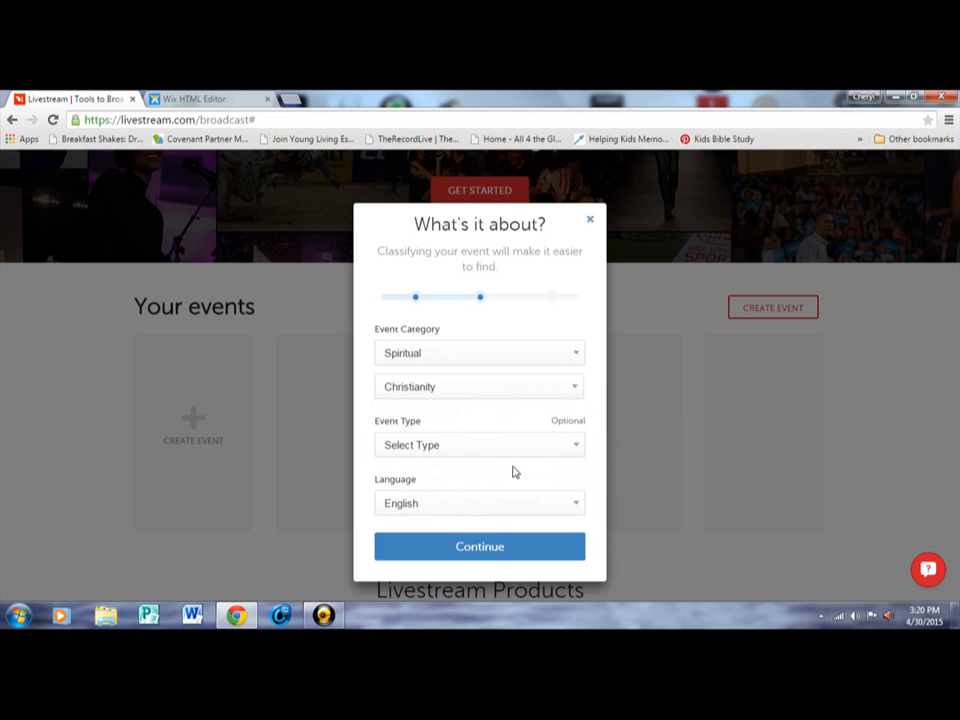
pyautogui.click(506, 453)
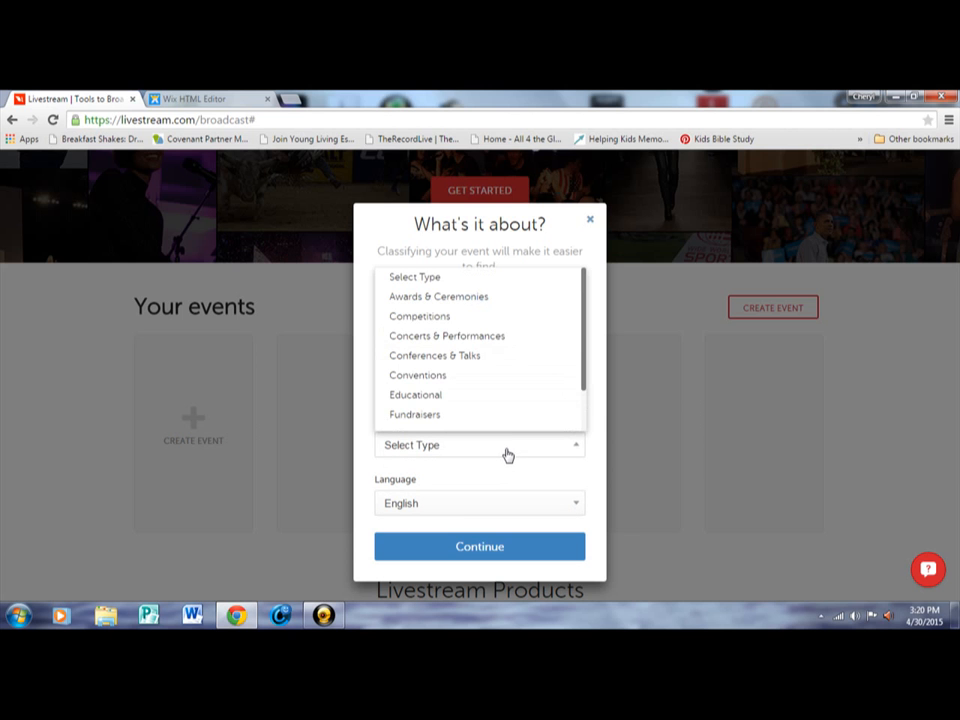
pyautogui.click(484, 397)
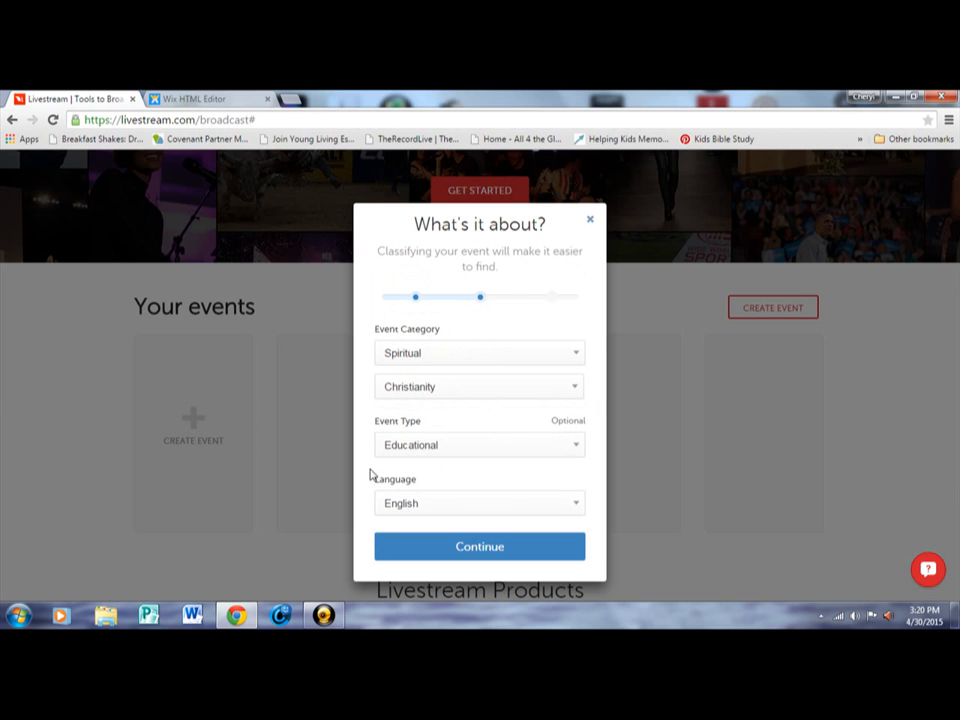
pyautogui.click(493, 548)
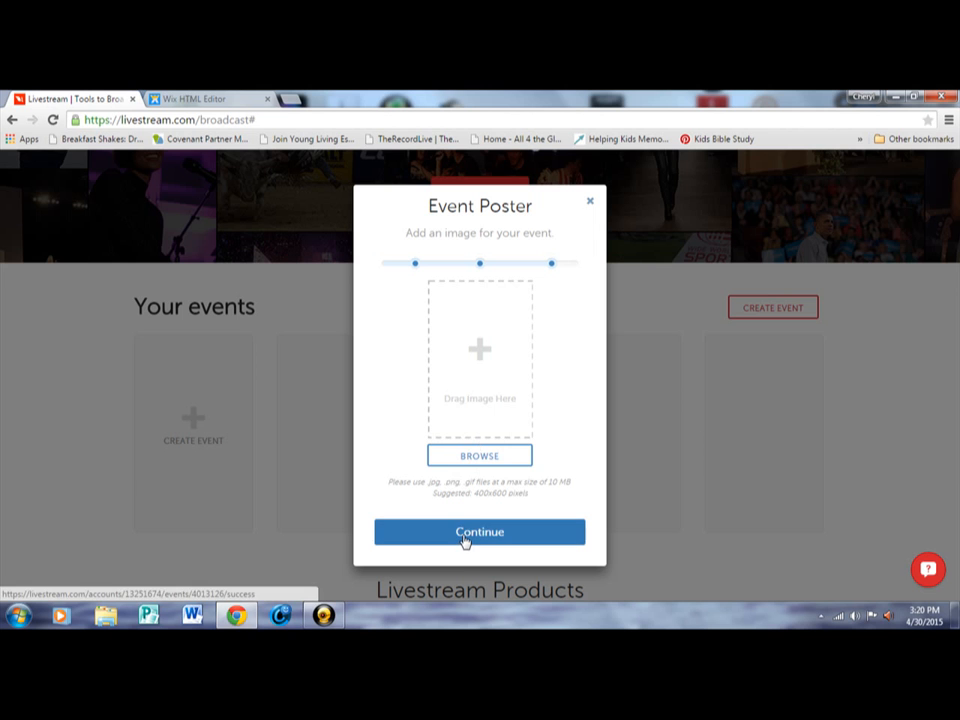
# Finish creating the Test Run event without a poster image and dismiss the introduction to creating posts.
pyautogui.click(464, 537)
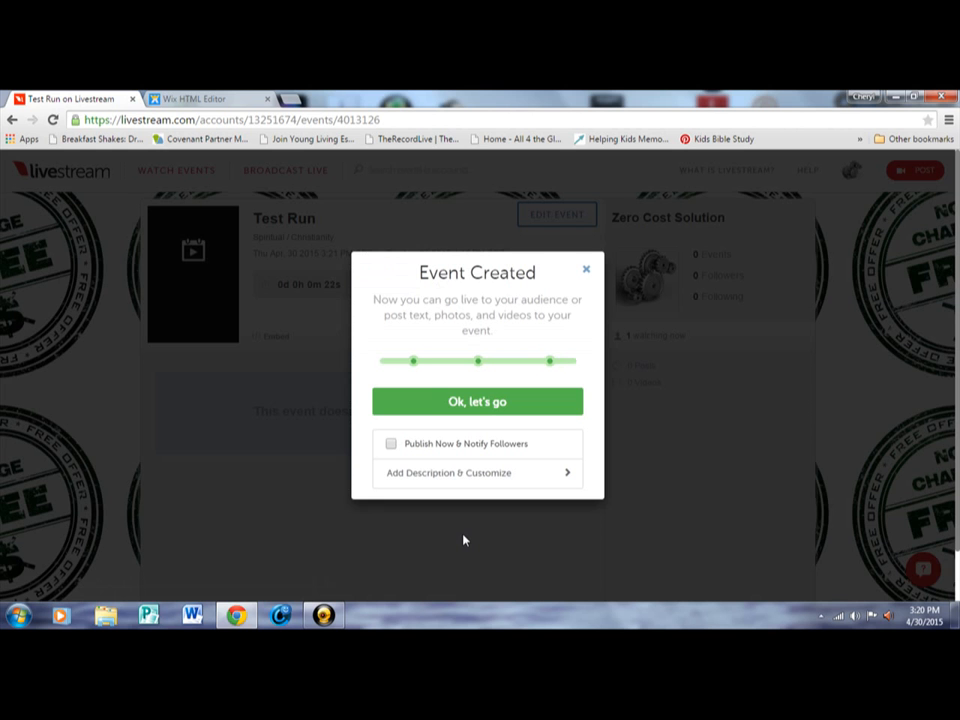
pyautogui.click(461, 411)
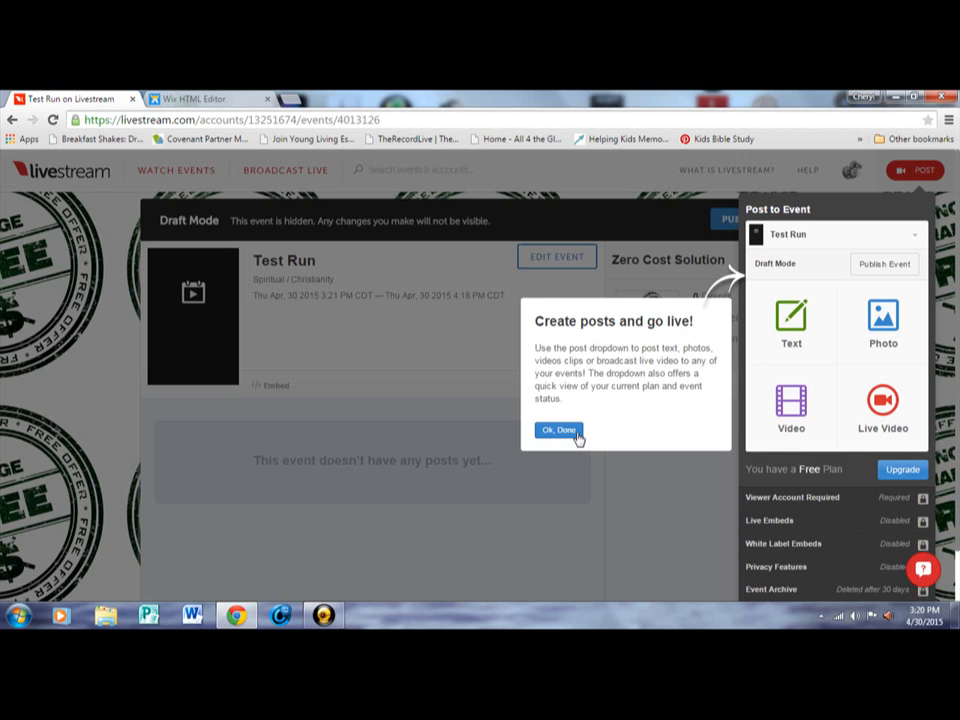
pyautogui.click(558, 430)
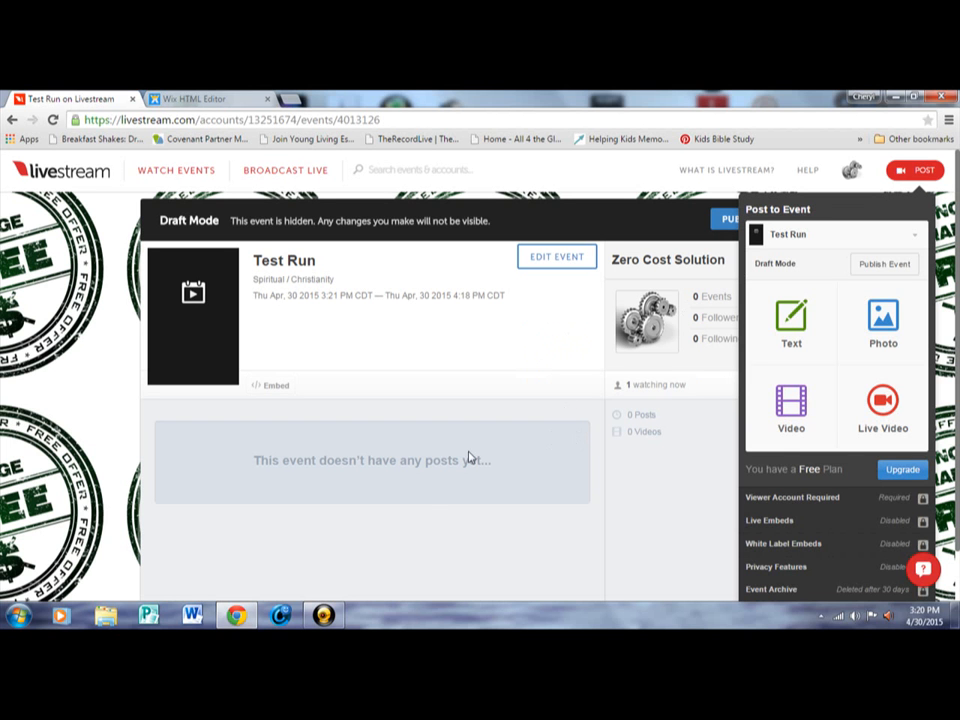
# Publish the Test Run event with its start time changed to 03:23 PM.
pyautogui.click(881, 266)
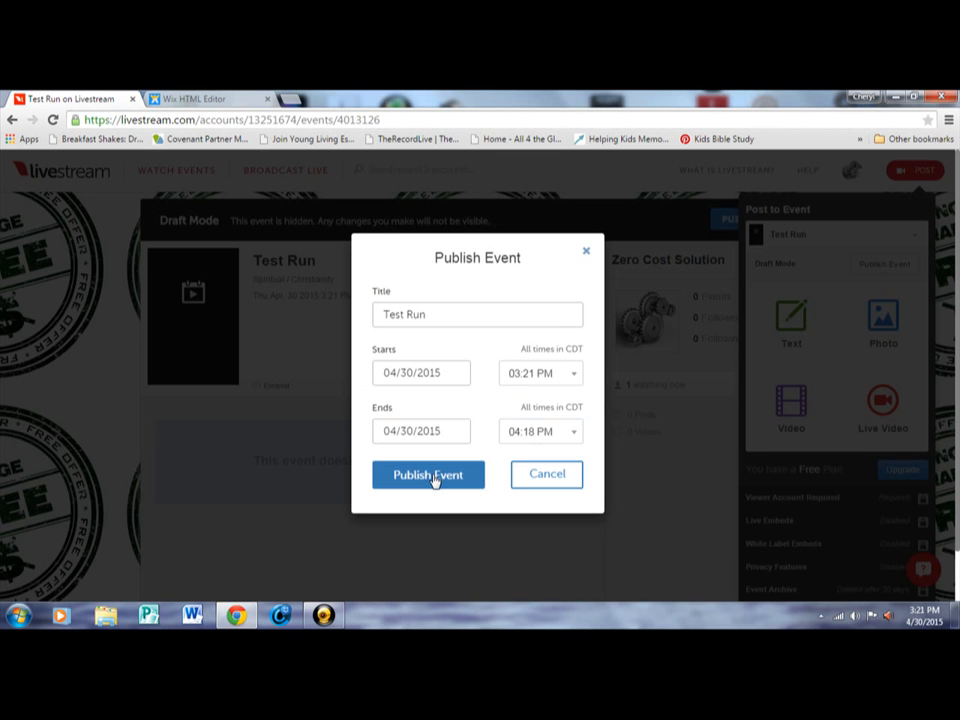
pyautogui.click(571, 374)
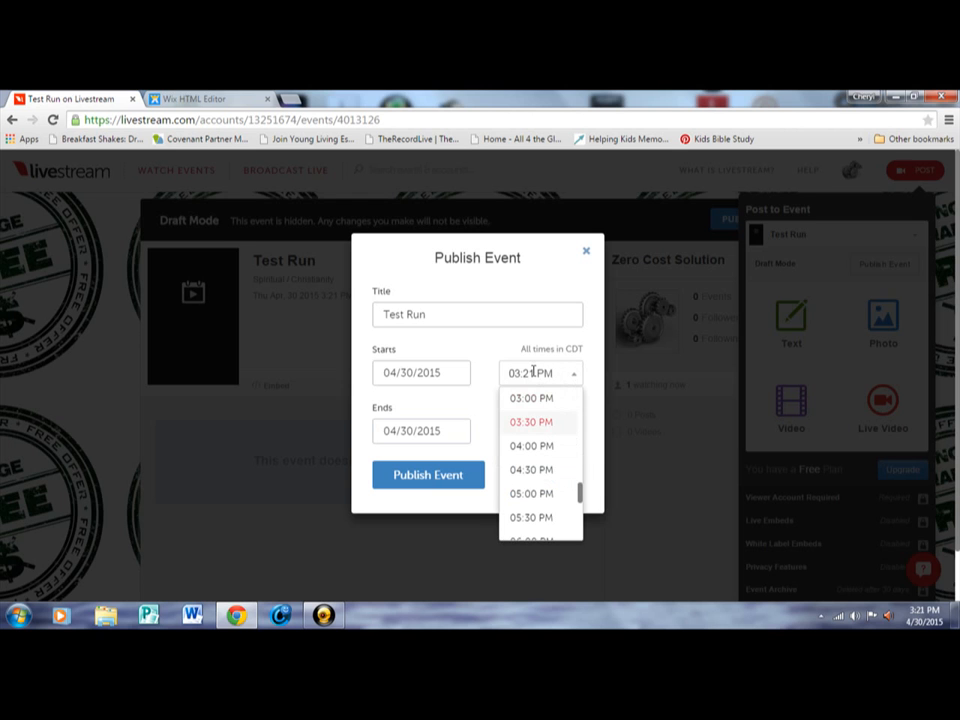
pyautogui.click(533, 372)
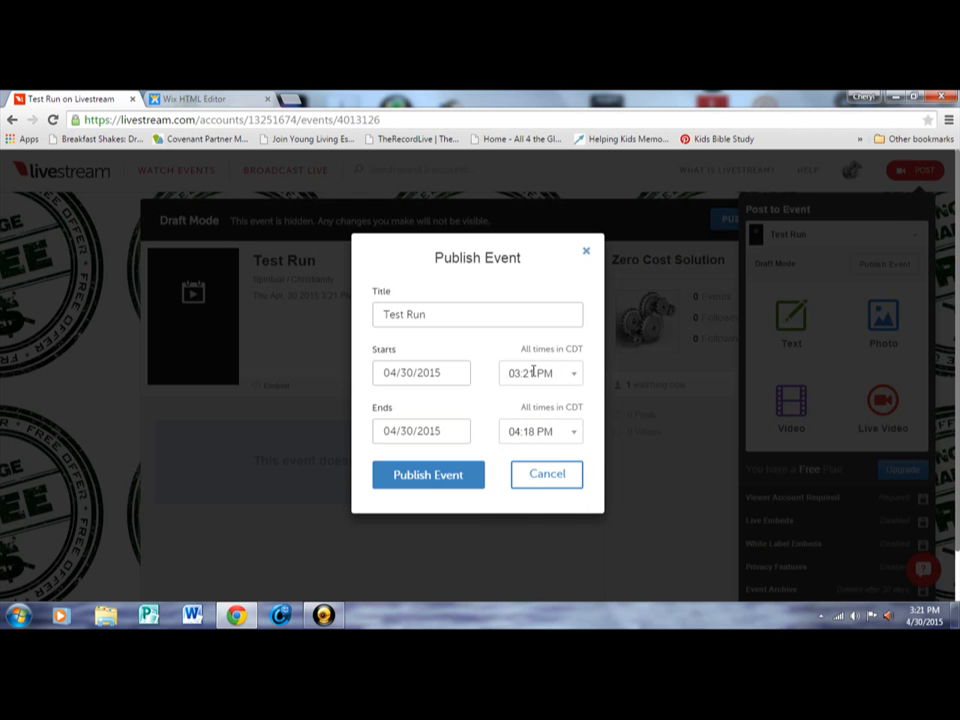
pyautogui.press('BackSpace')
pyautogui.write('3')
pyautogui.click(460, 477)
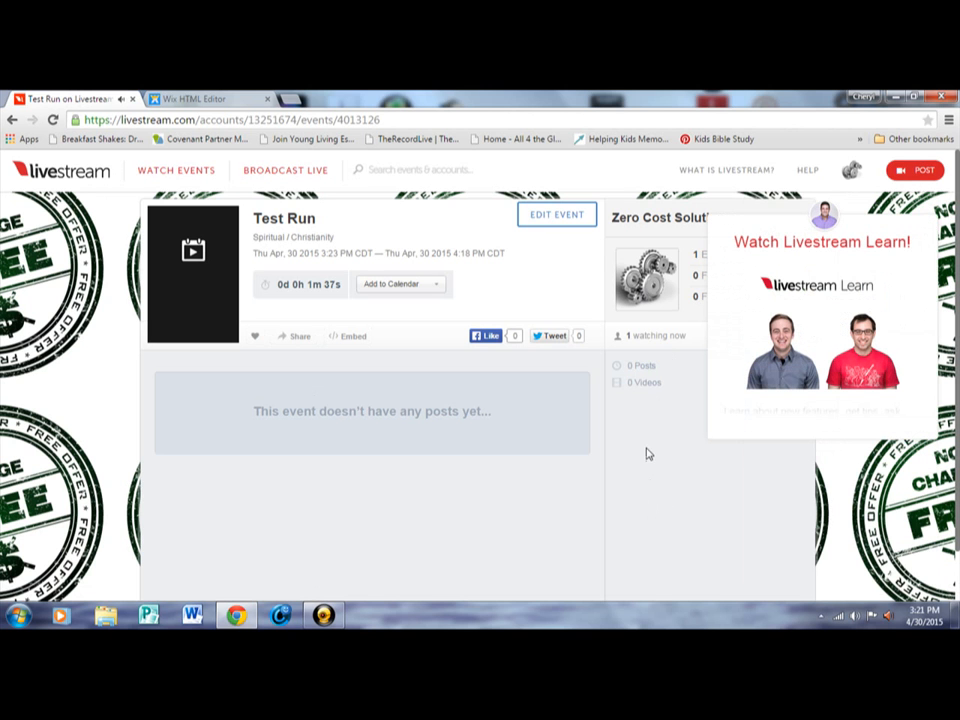
# Dismiss the Livestream Learn message and copy the live player embed code for the Test Run event.
pyautogui.click(742, 401)
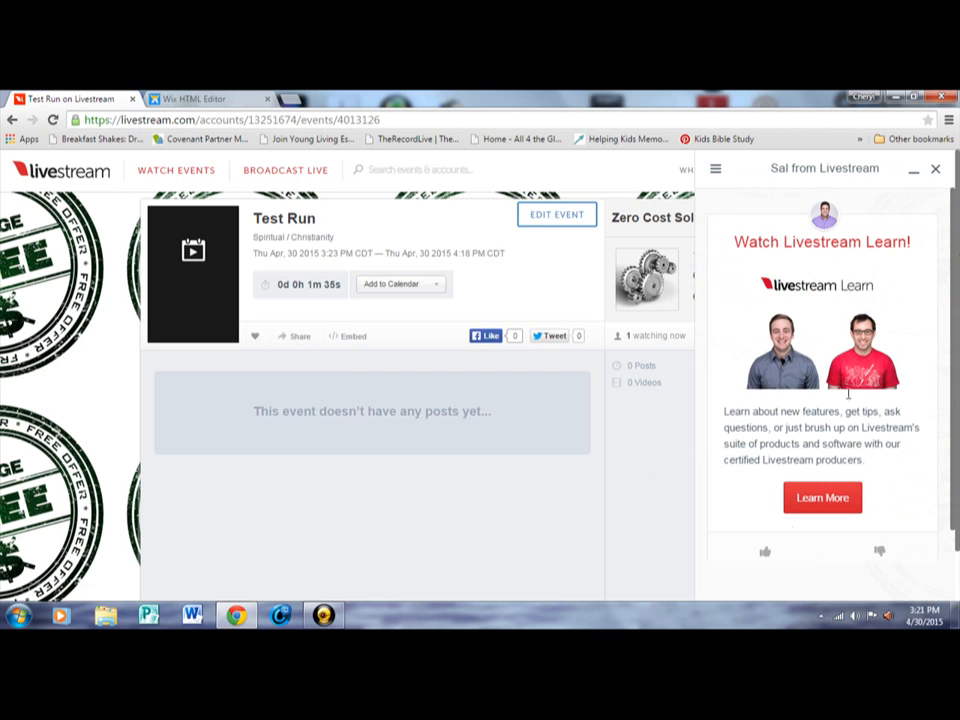
pyautogui.click(936, 171)
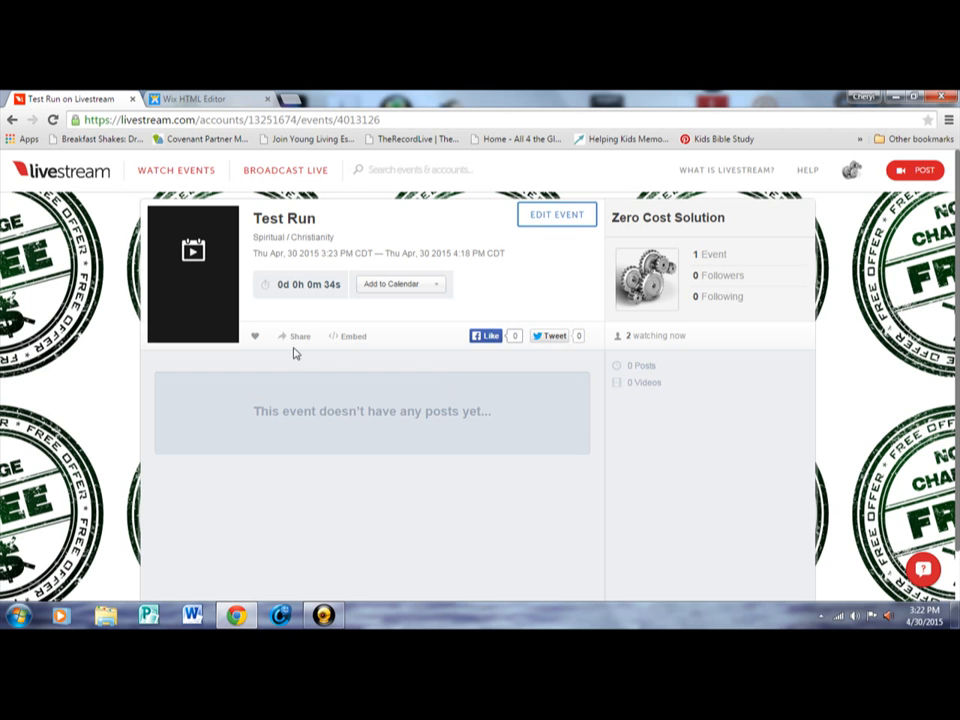
pyautogui.click(354, 337)
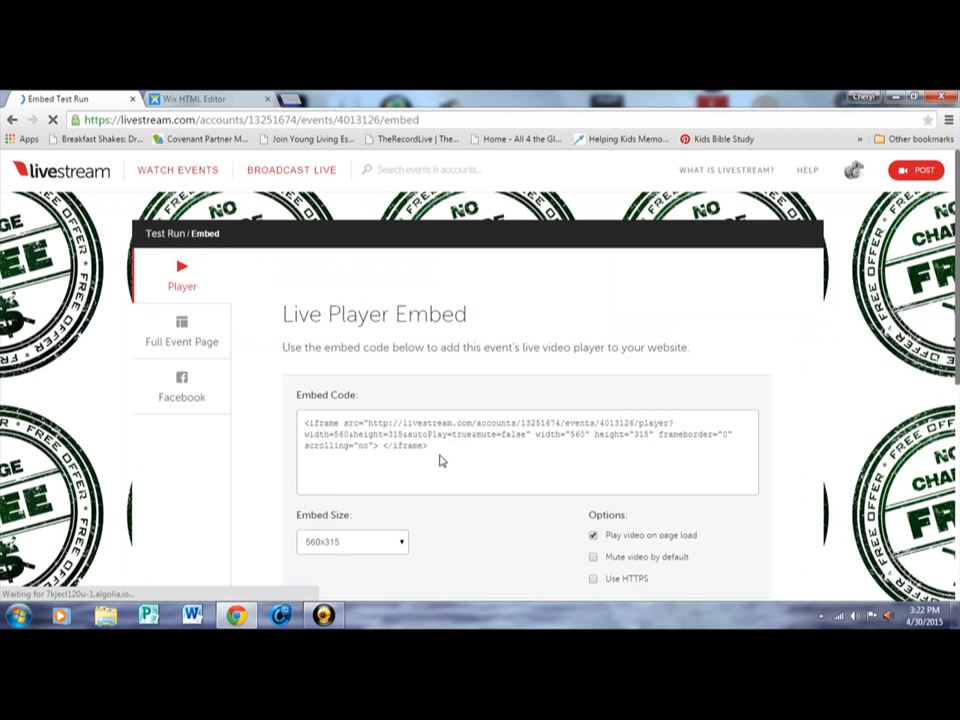
pyautogui.click(430, 446)
pyautogui.hotkey('ctrl', 'c')
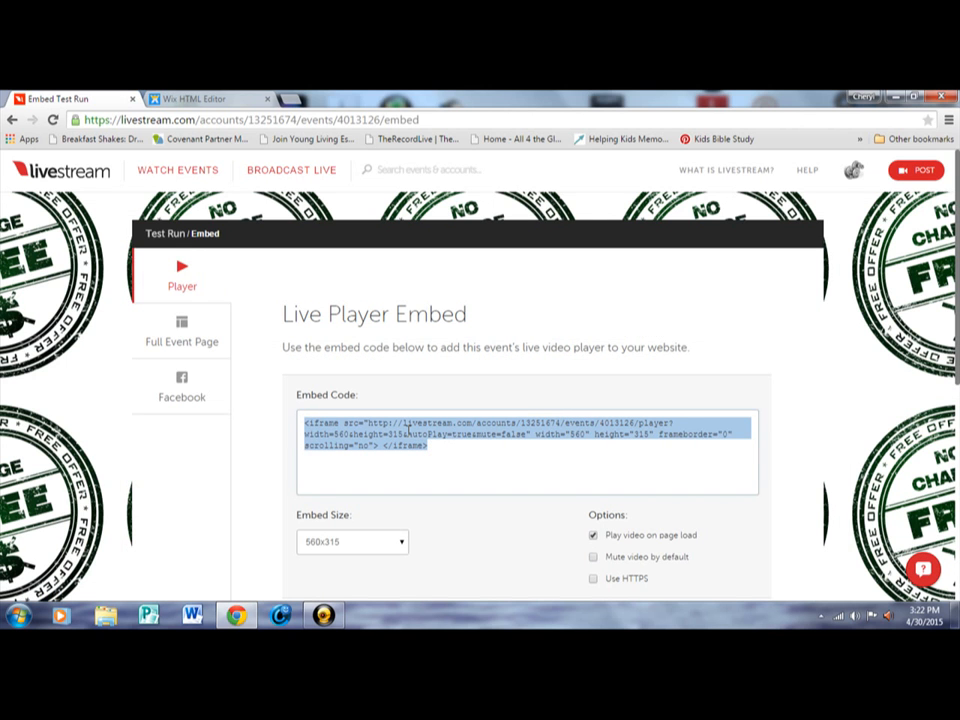
# Switch to the Wix HTML Editor and open the Wix App Market.
pyautogui.click(195, 99)
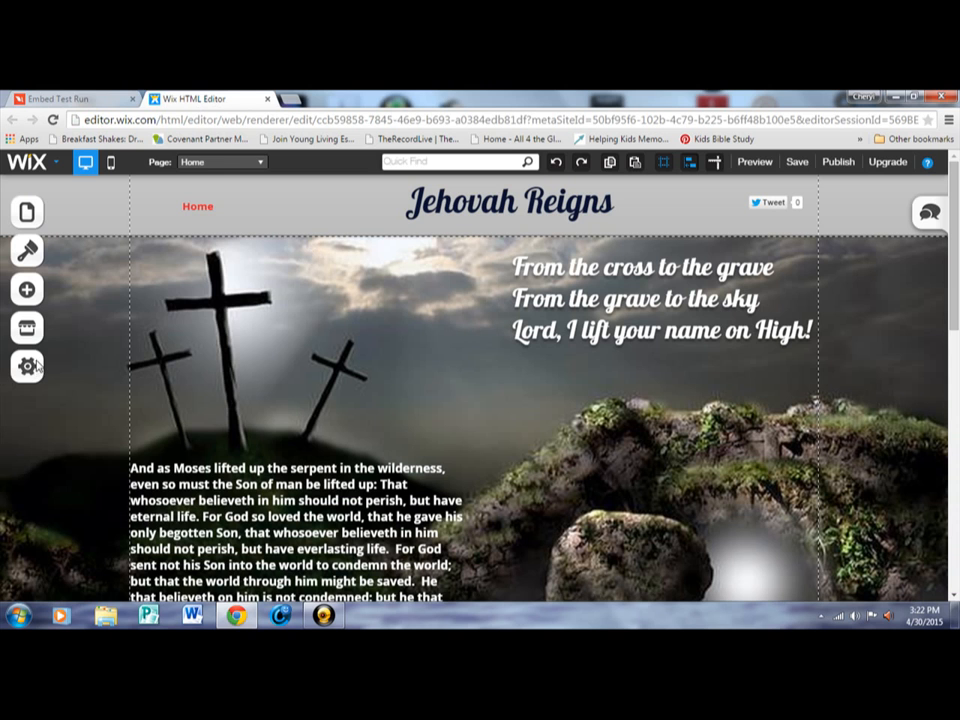
pyautogui.click(28, 366)
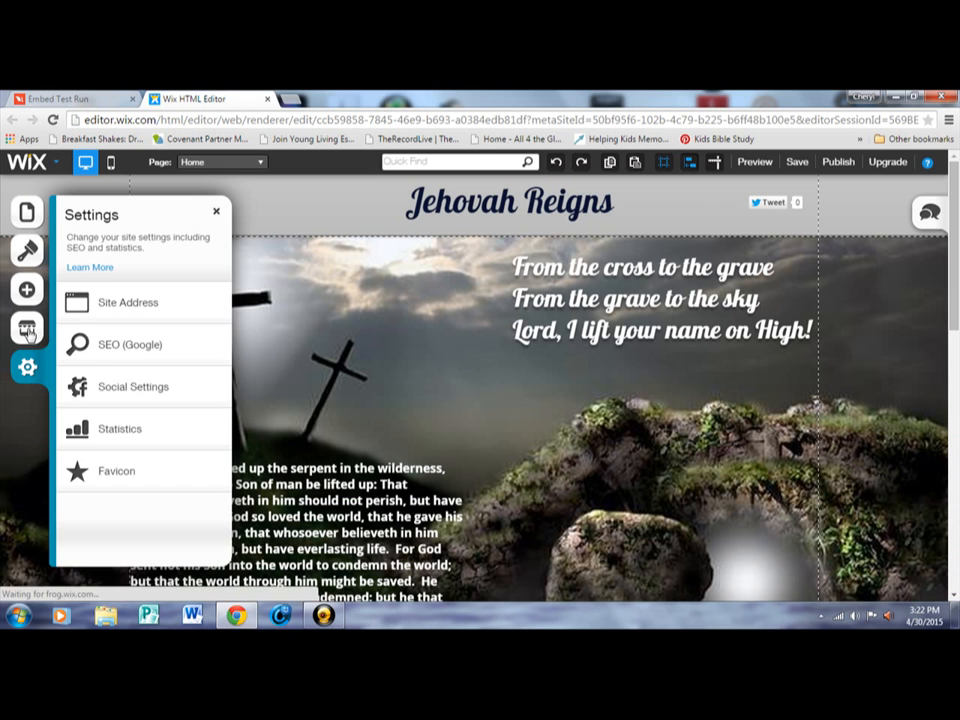
pyautogui.click(28, 328)
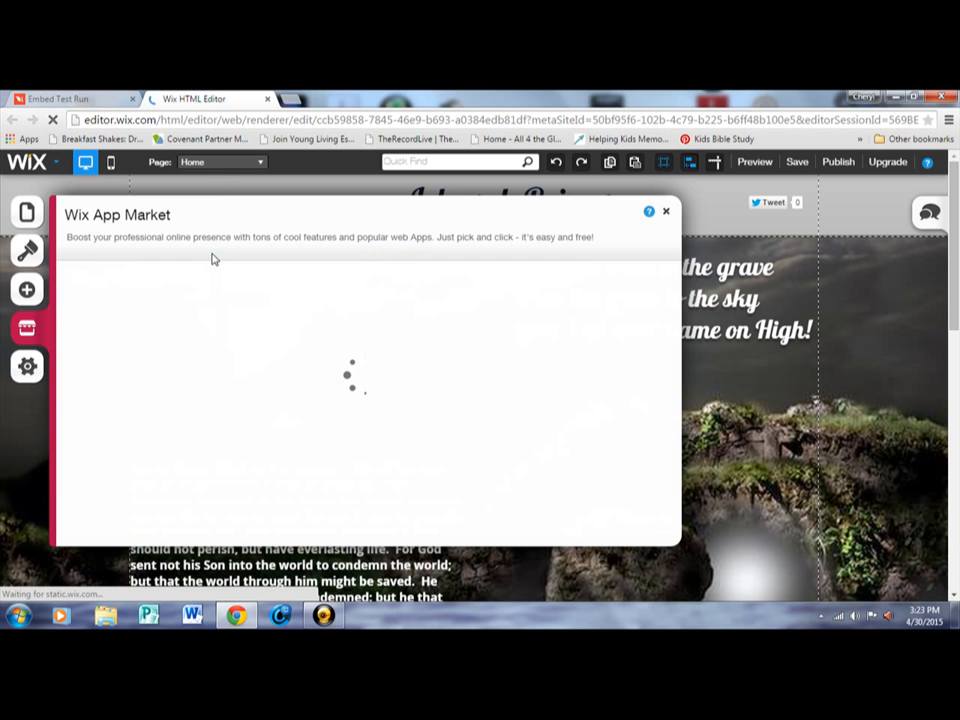
# Return to Livestream's embed page, check the Test Run player preview, and open the event's live broadcast from it.
pyautogui.click(83, 99)
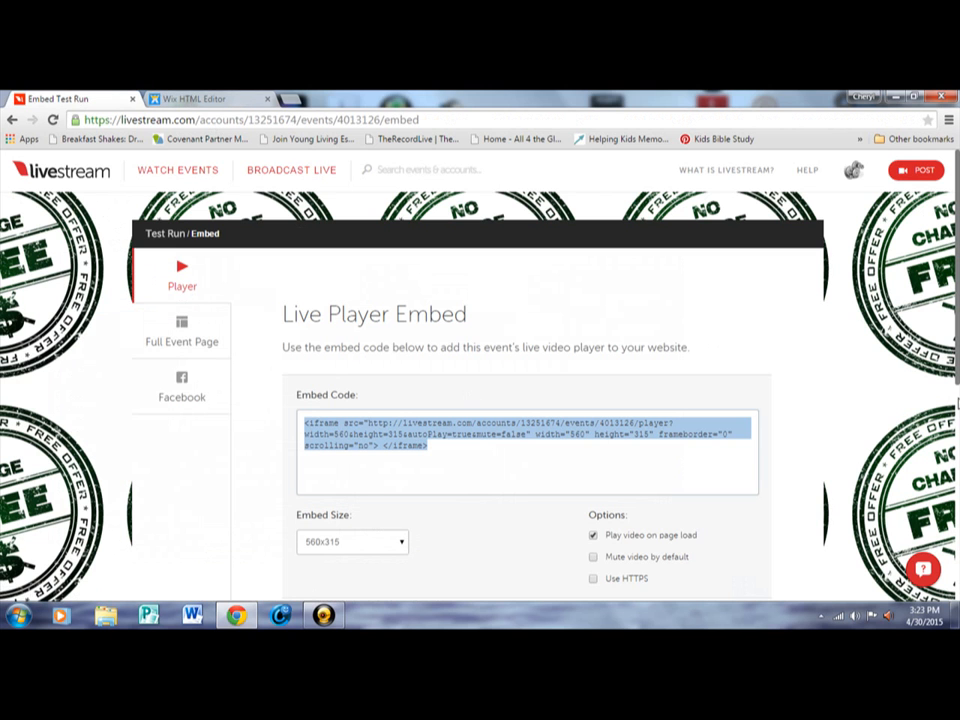
pyautogui.scroll(-5, 955, 425)
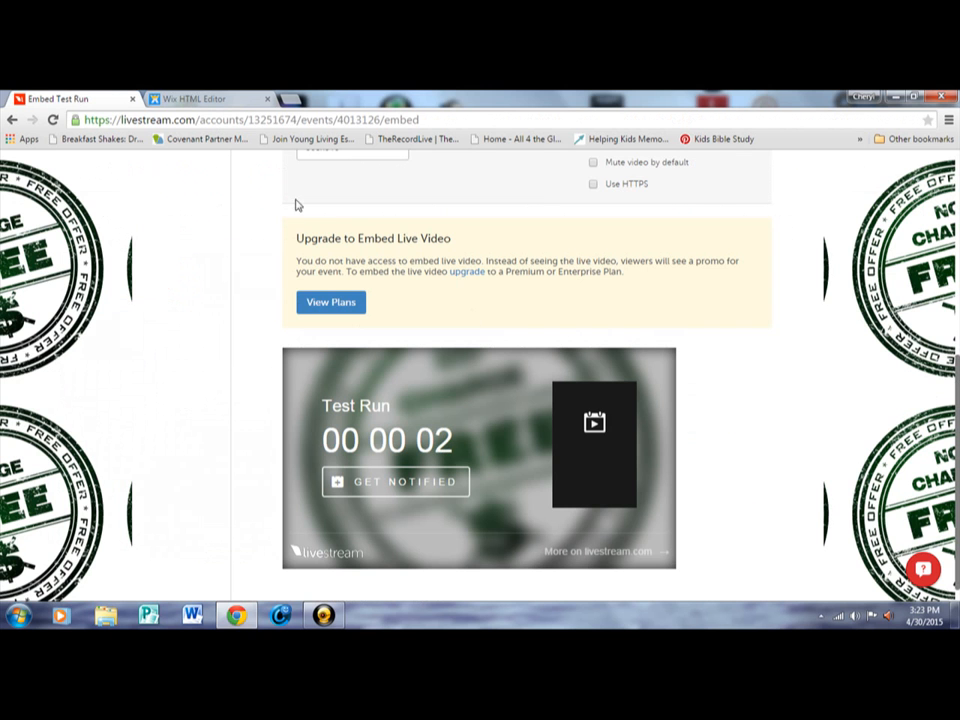
pyautogui.click(198, 104)
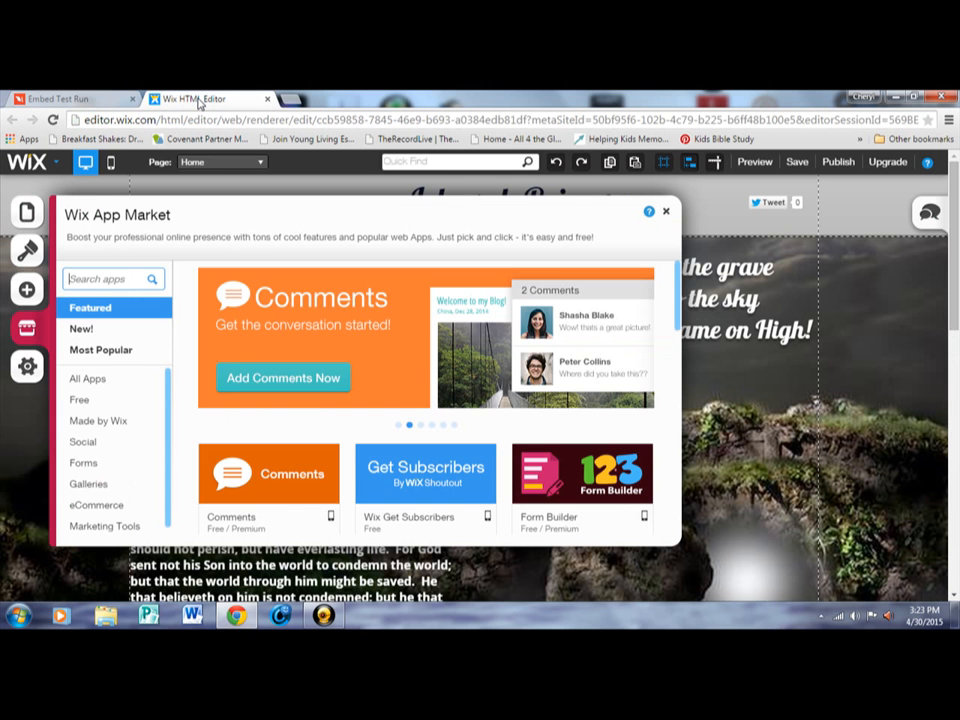
pyautogui.click(82, 100)
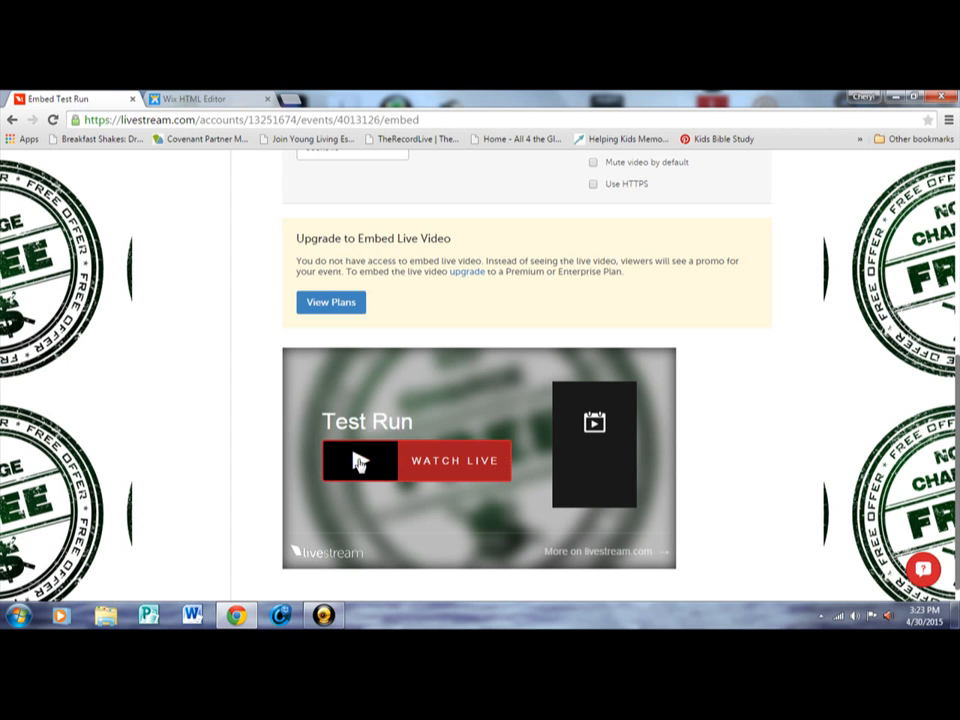
pyautogui.click(359, 461)
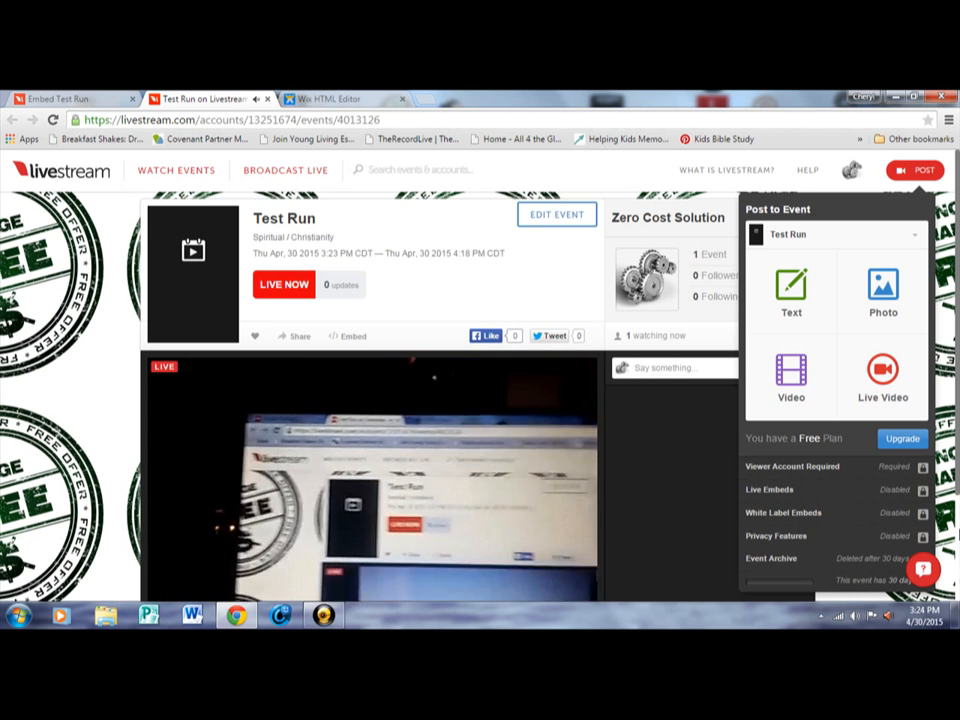
# Switch to the Wix HTML Editor, search the App Market for html, and add the HTML iFrame/Embed app to the site.
pyautogui.click(322, 100)
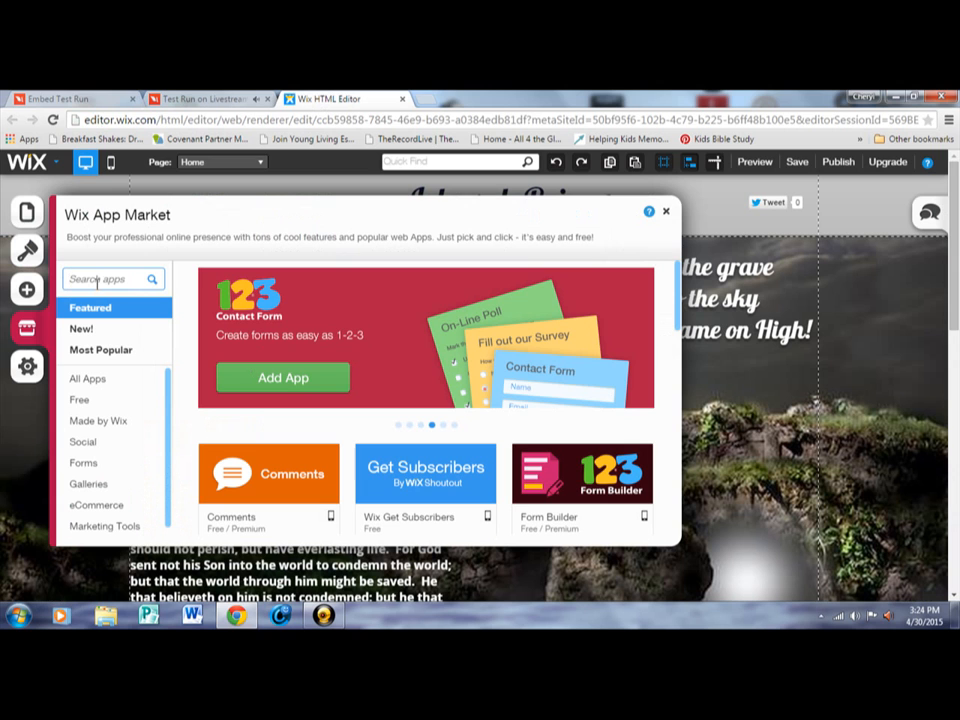
pyautogui.write('html')
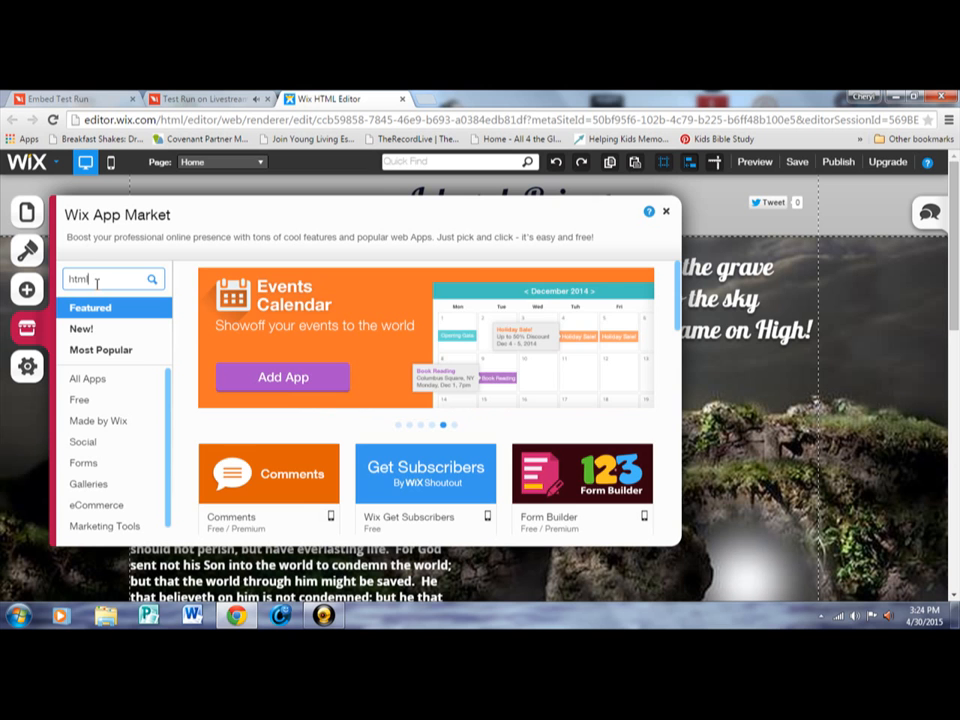
pyautogui.press('Return')
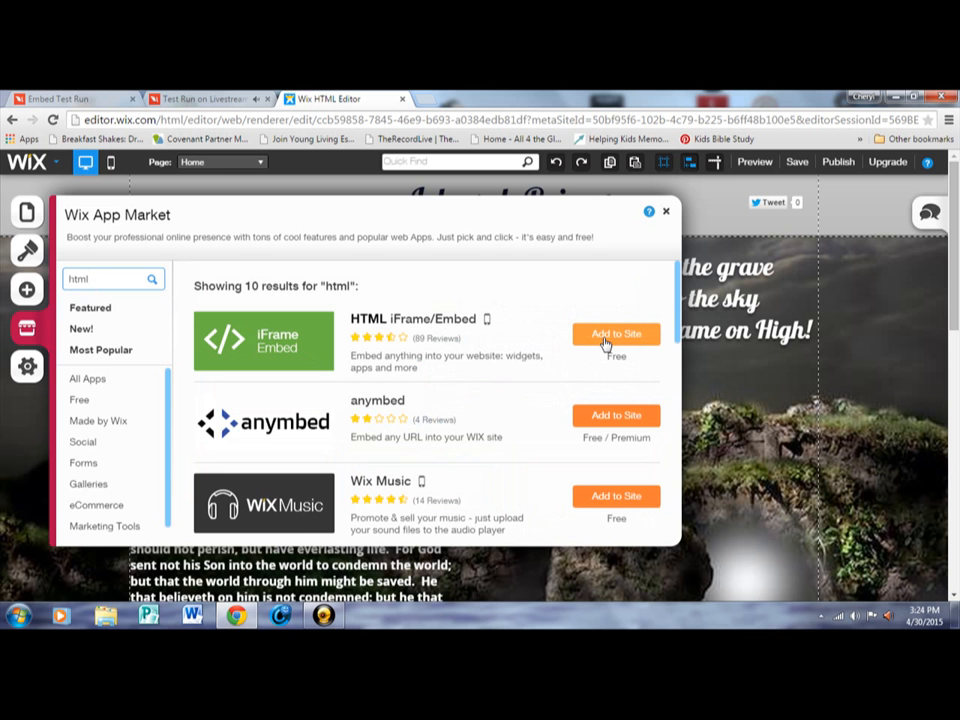
pyautogui.click(605, 336)
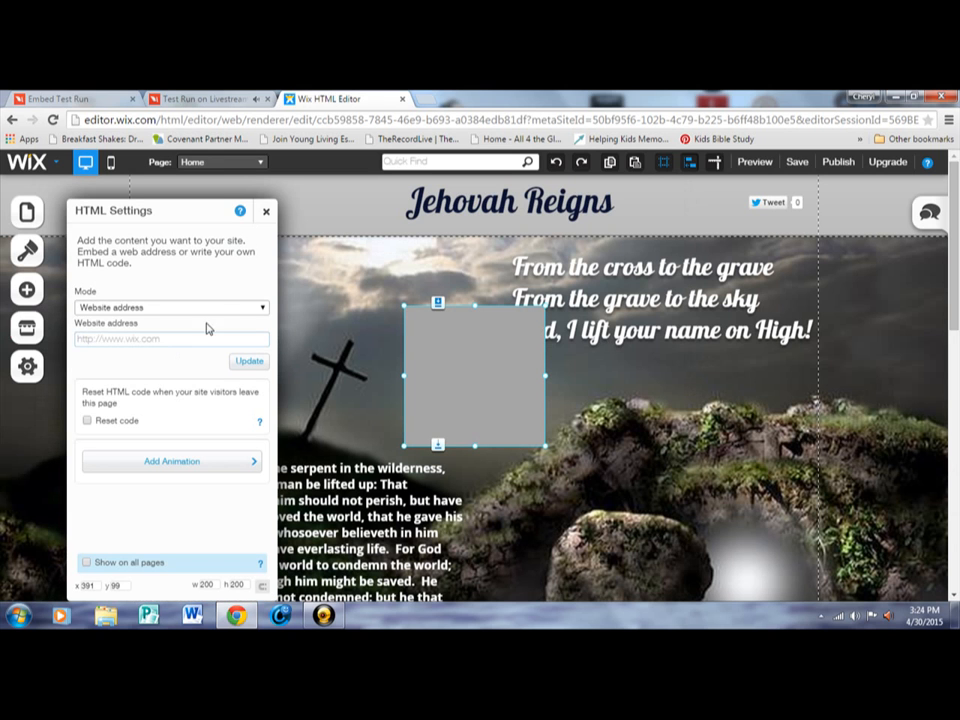
# Set the HTML element's mode to HTML code, paste the copied Livestream embed code, and update the element.
pyautogui.click(224, 312)
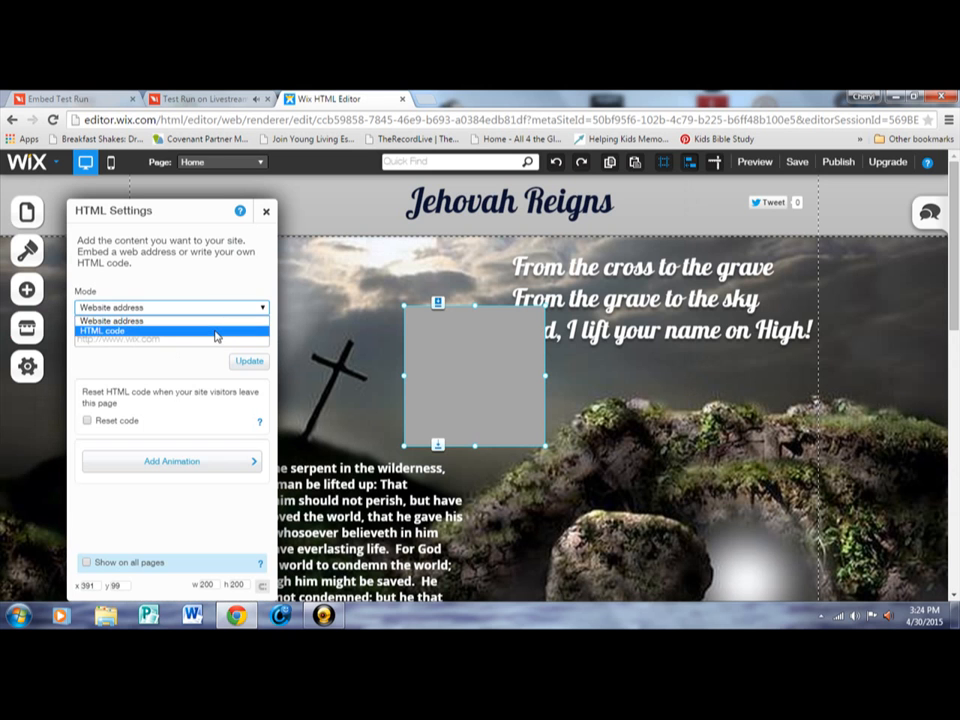
pyautogui.click(216, 332)
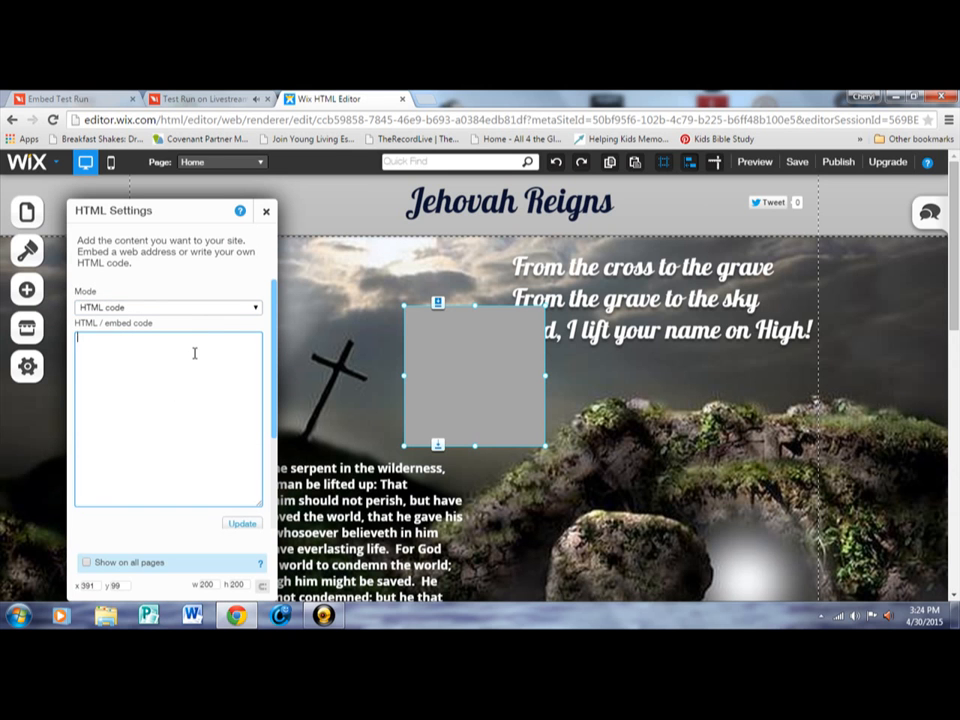
pyautogui.hotkey('ctrl', 'v')
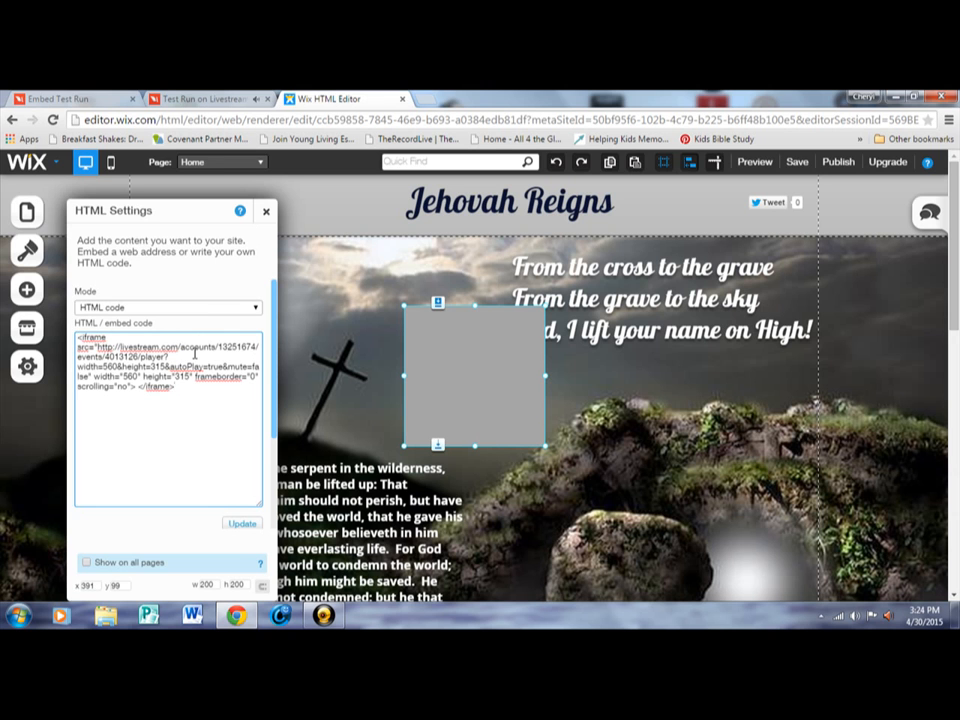
pyautogui.click(236, 531)
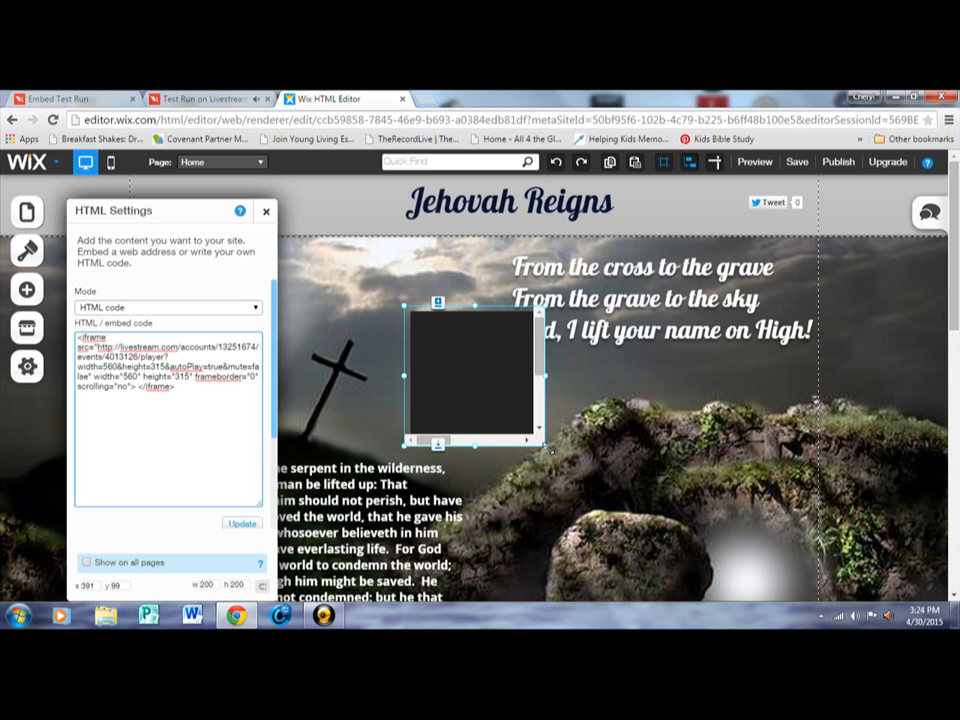
# Enlarge the embedded player to about 436 by 309, move it below the heading verse to about x 498, y 194, and close its settings.
pyautogui.moveTo(555, 447); pyautogui.dragTo(712, 523)
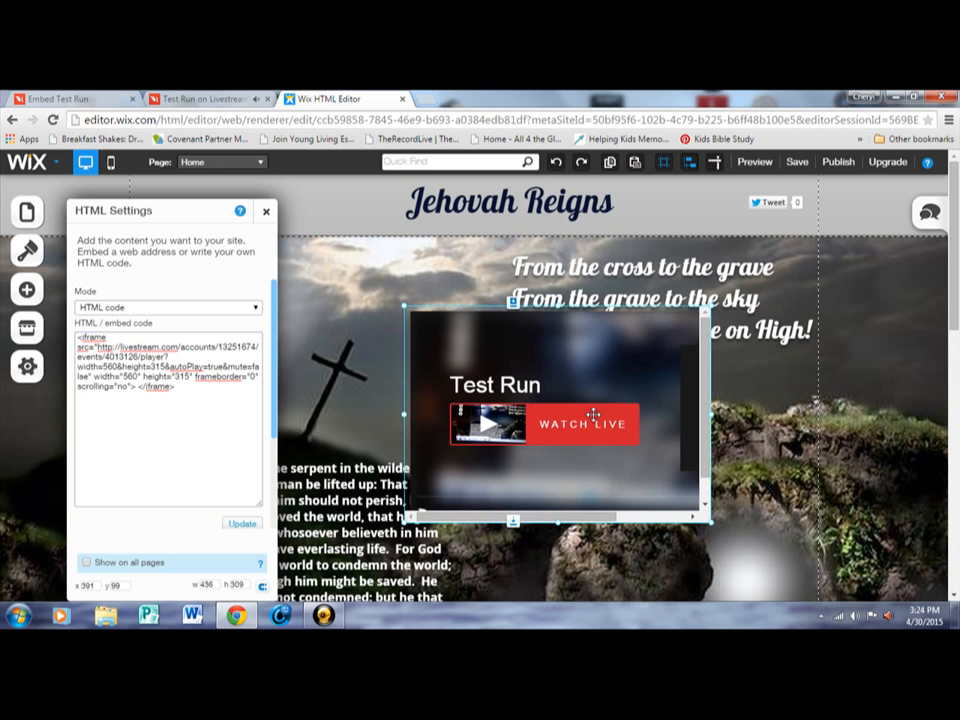
pyautogui.moveTo(561, 384); pyautogui.dragTo(638, 452)
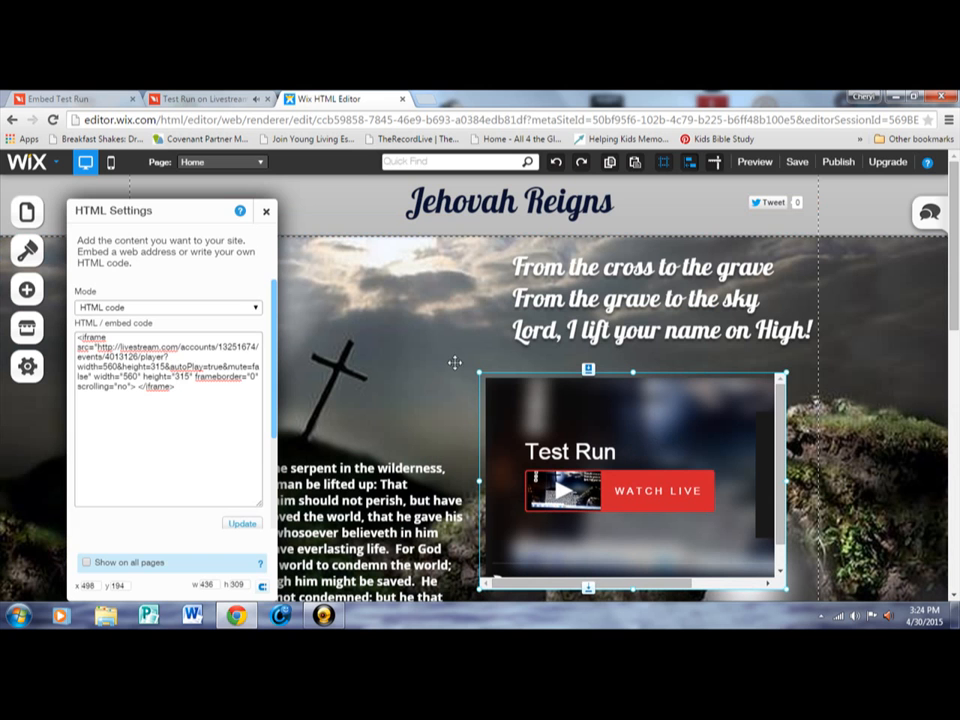
pyautogui.click(266, 211)
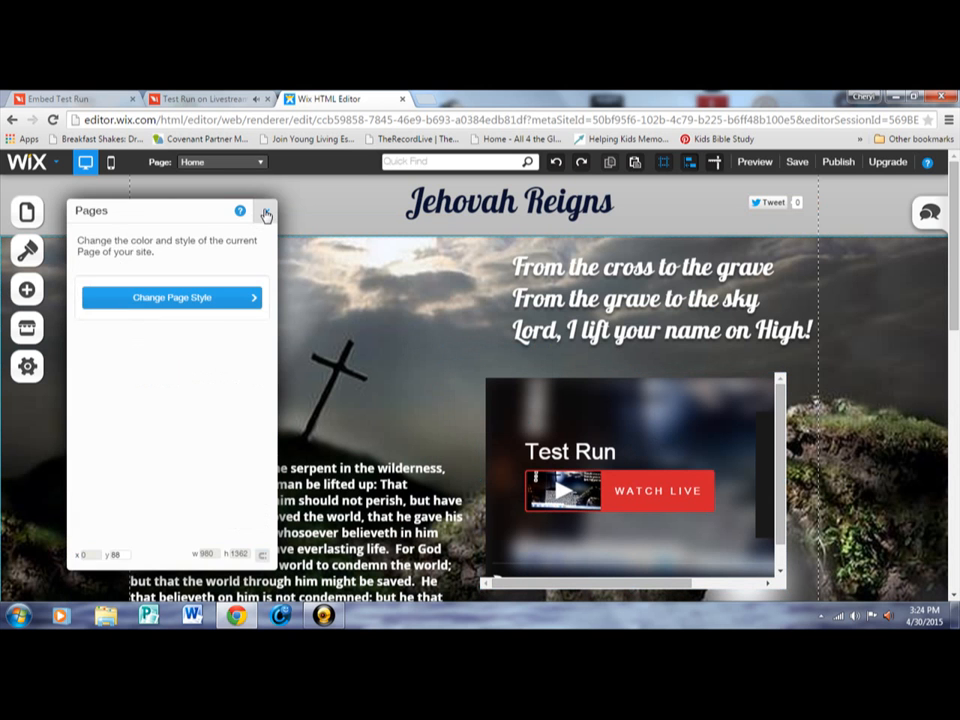
pyautogui.click(266, 212)
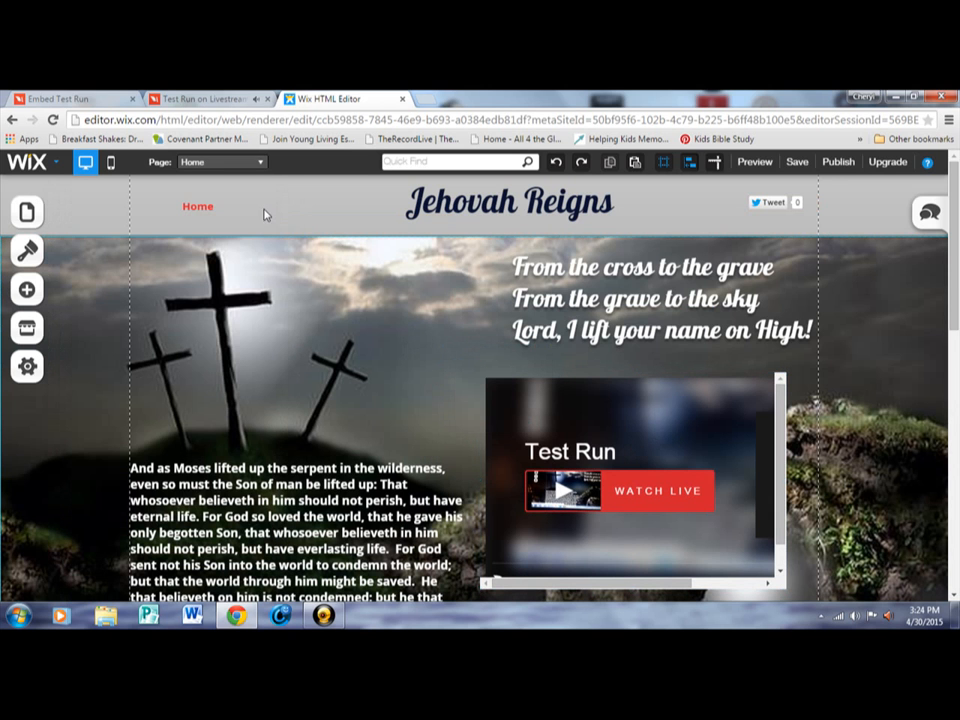
# Save the Wix site and publish it online with search engine access and the optimized Mobile View enabled.
pyautogui.click(799, 163)
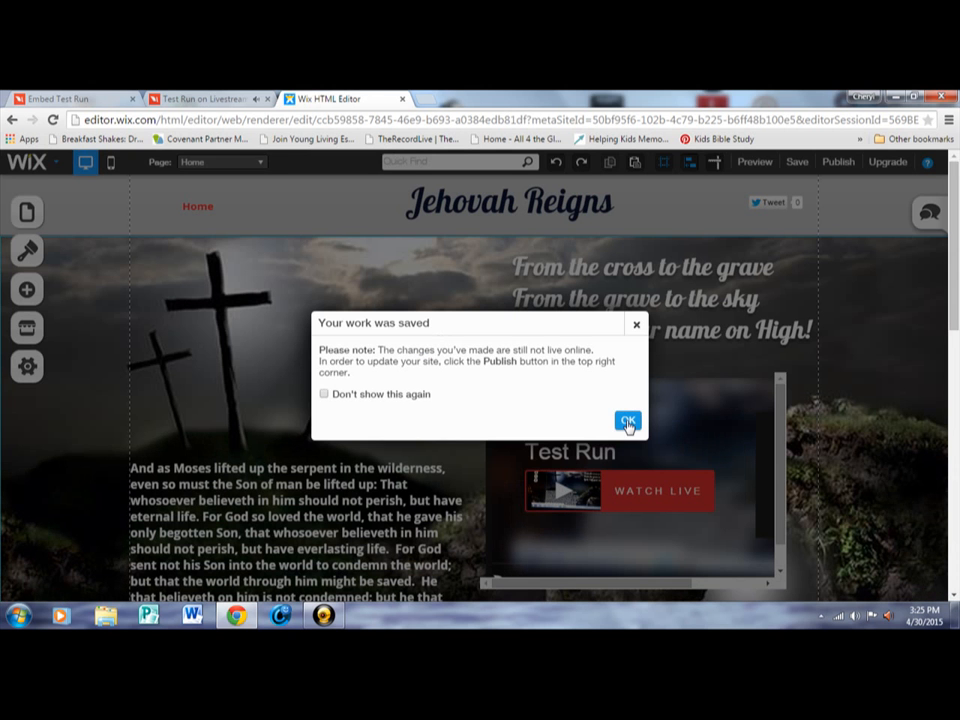
pyautogui.click(627, 421)
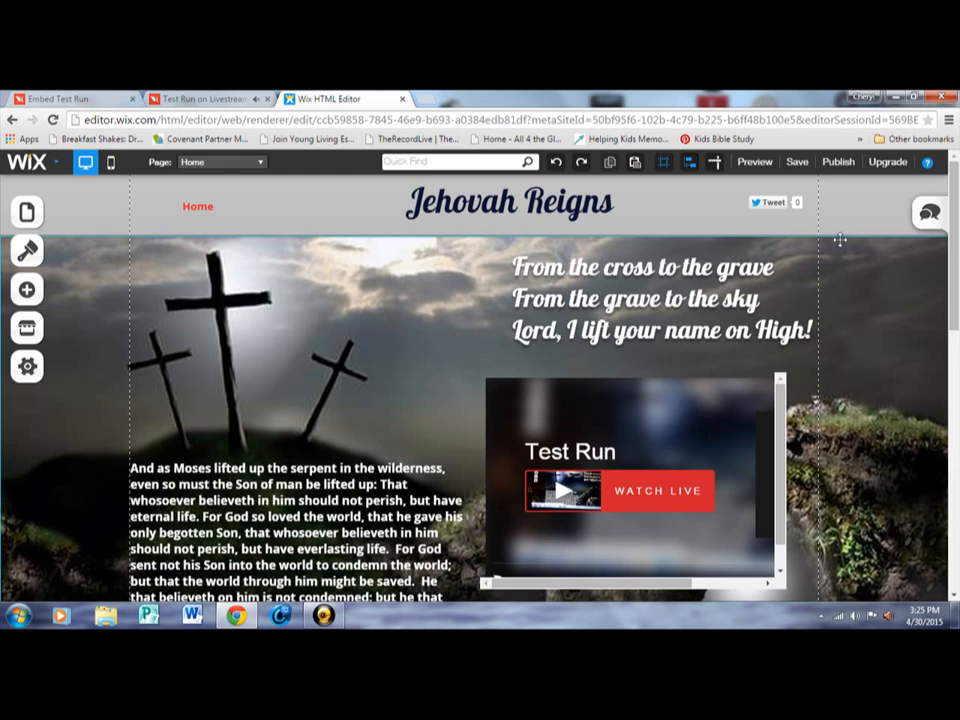
pyautogui.click(836, 163)
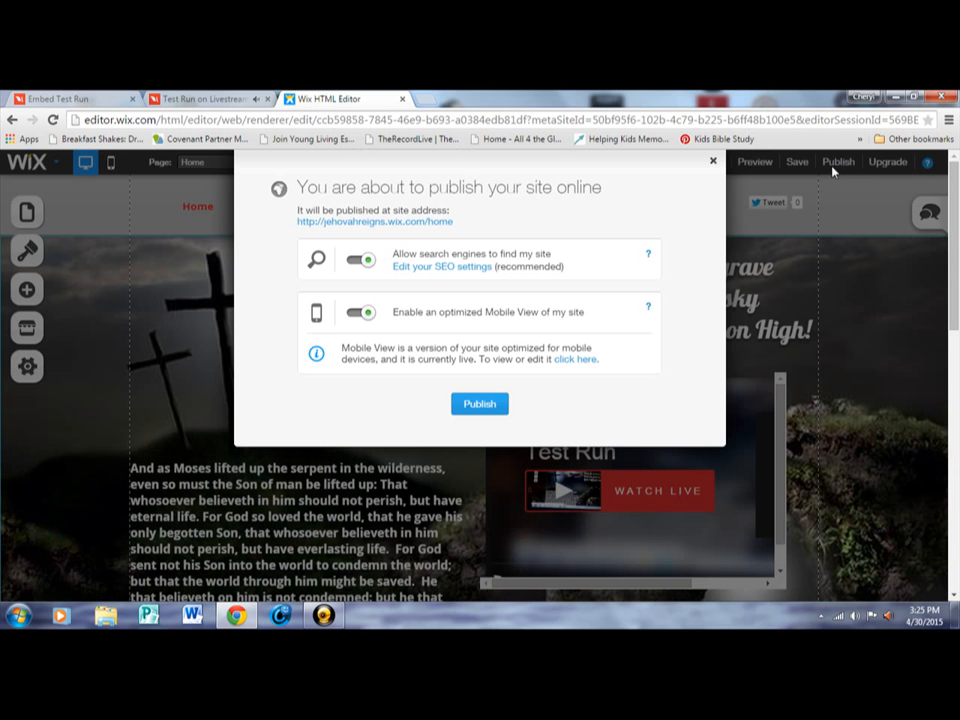
pyautogui.click(495, 405)
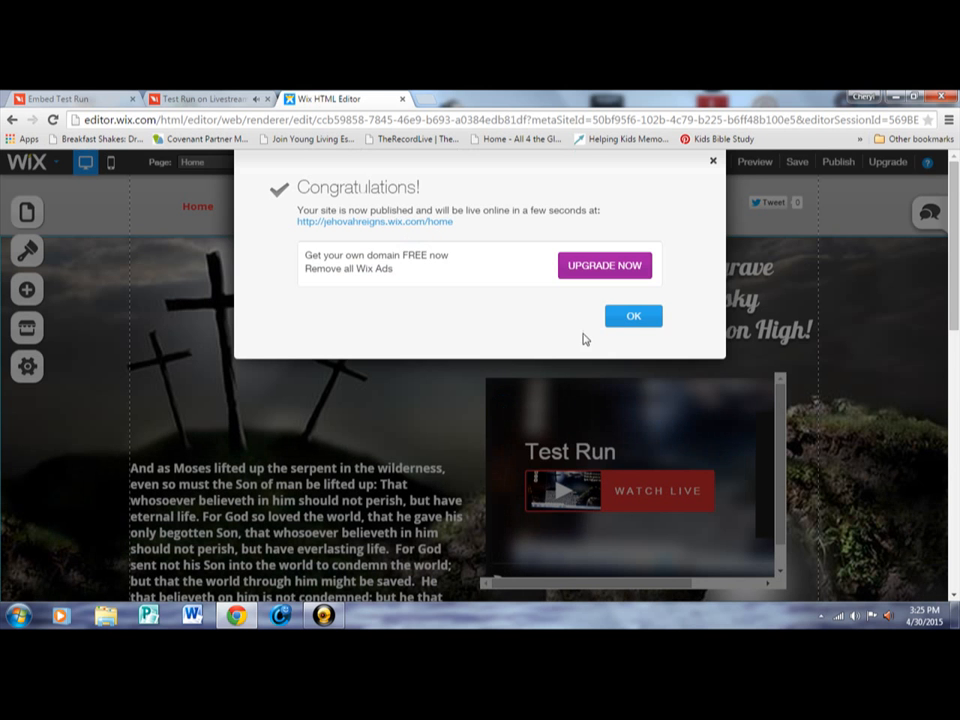
# Dismiss the publishing dialogs, then preview the site and test the embedded player's Watch Live link before returning to the editor.
pyautogui.click(625, 320)
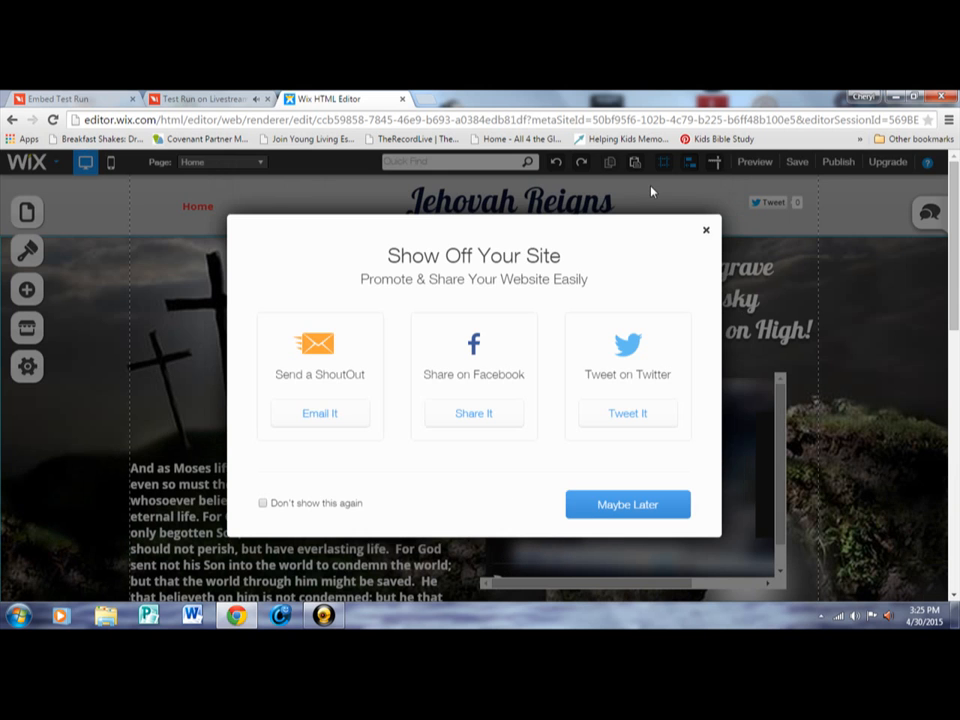
pyautogui.click(604, 506)
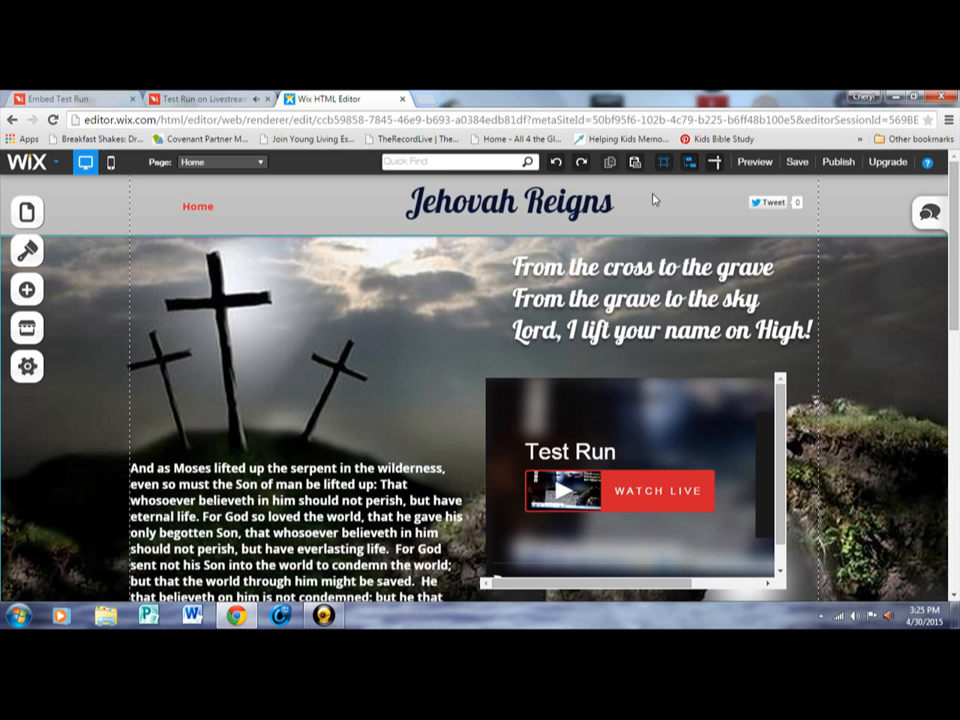
pyautogui.click(763, 168)
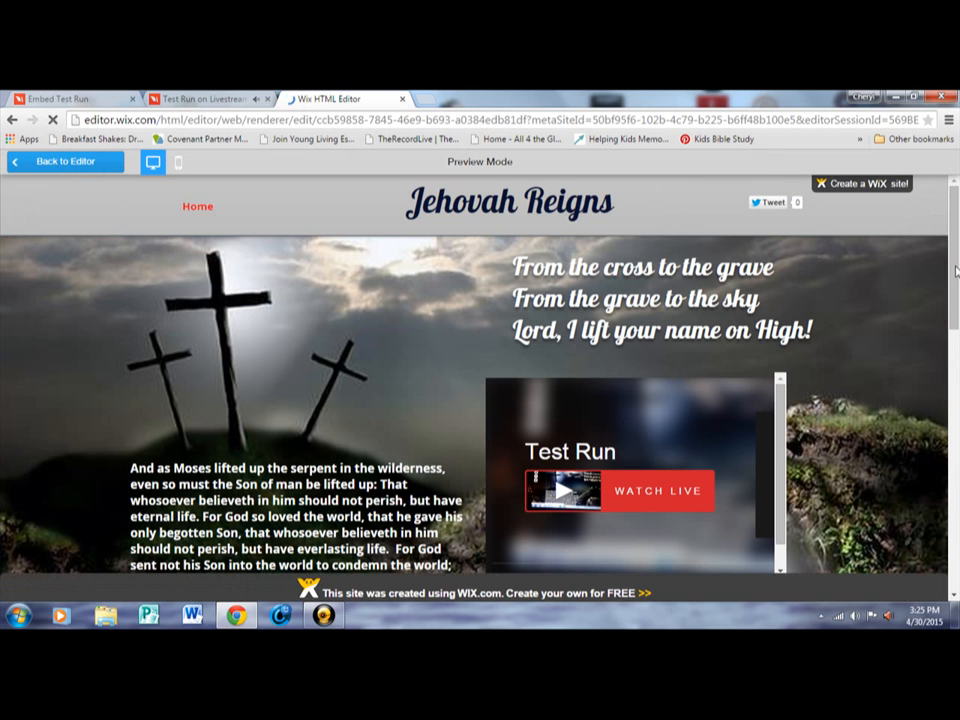
pyautogui.moveTo(955, 275); pyautogui.dragTo(956, 301)
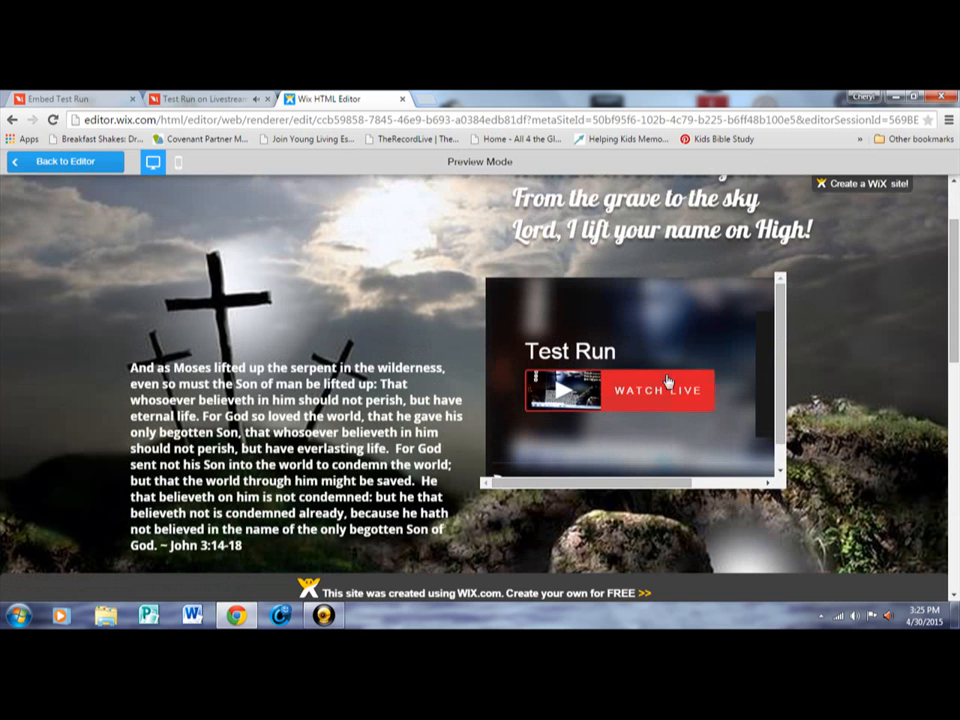
pyautogui.click(566, 398)
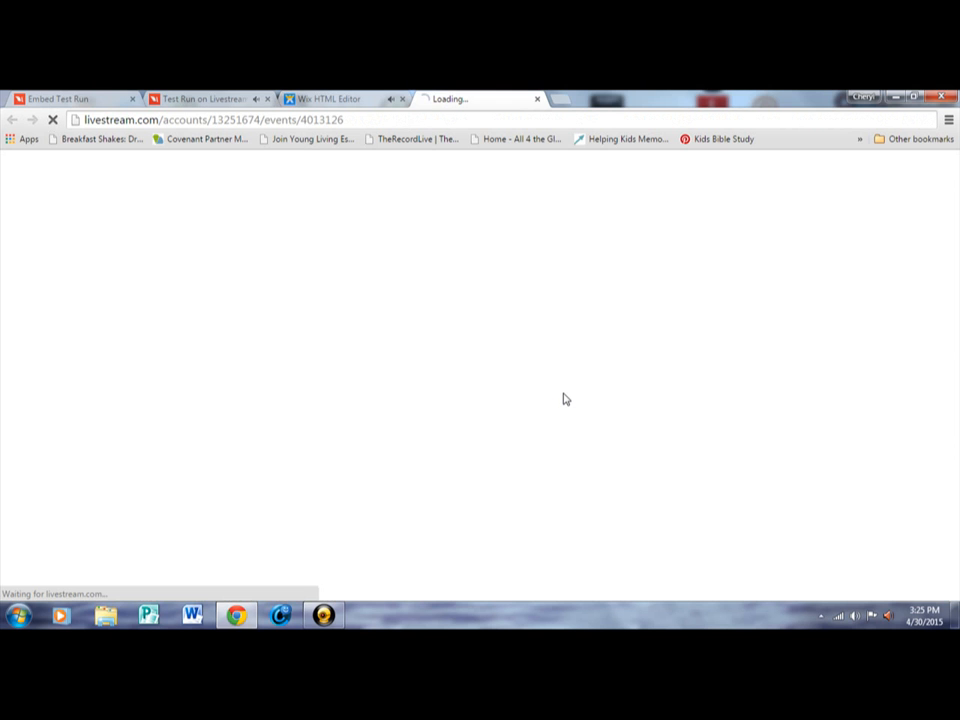
pyautogui.click(317, 101)
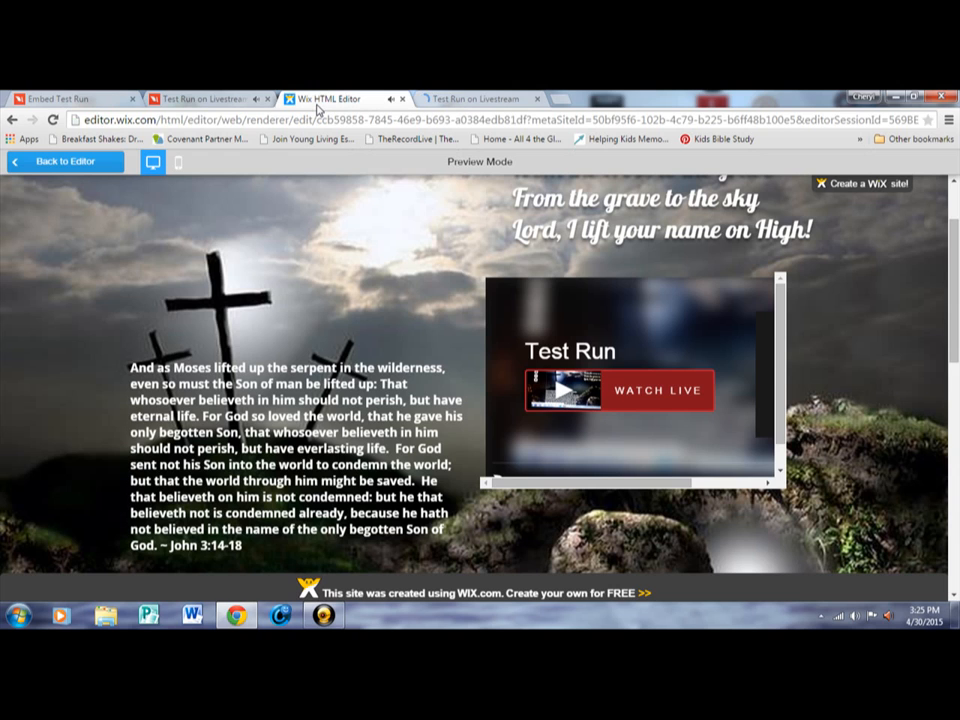
pyautogui.click(62, 162)
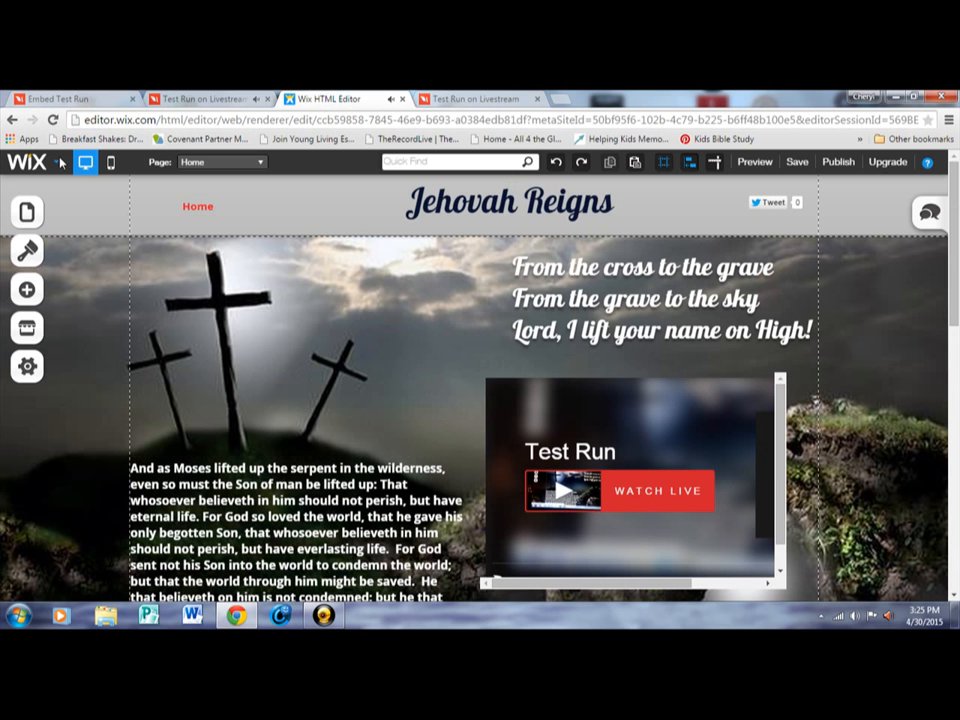
# Leave the Wix editor and close both Test Run event pages, keeping only the Embed Test Run page open.
pyautogui.click(402, 100)
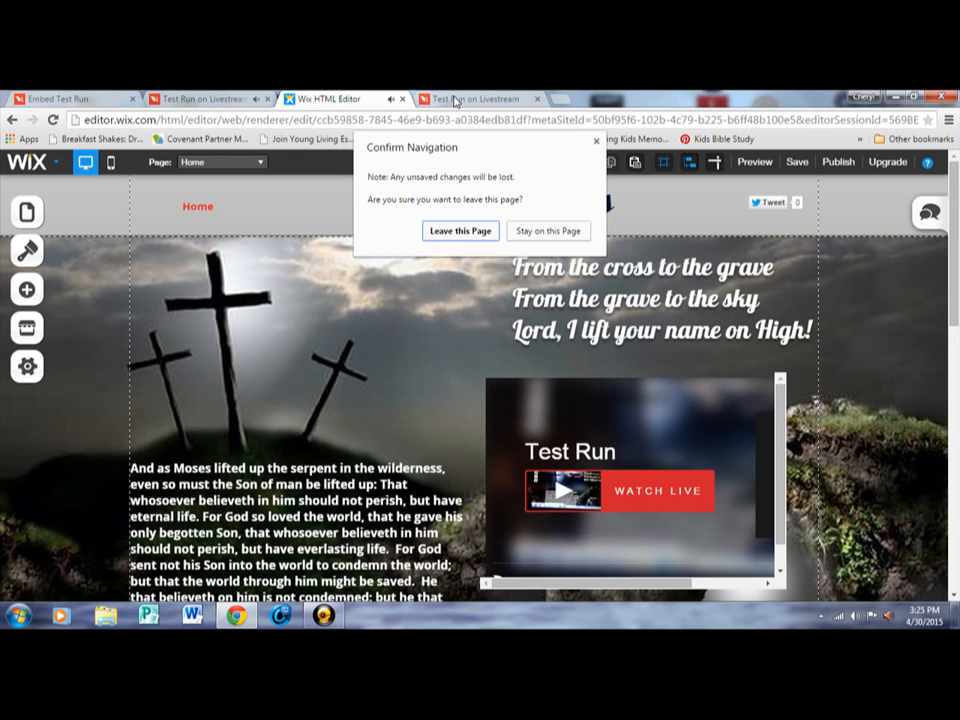
pyautogui.click(434, 233)
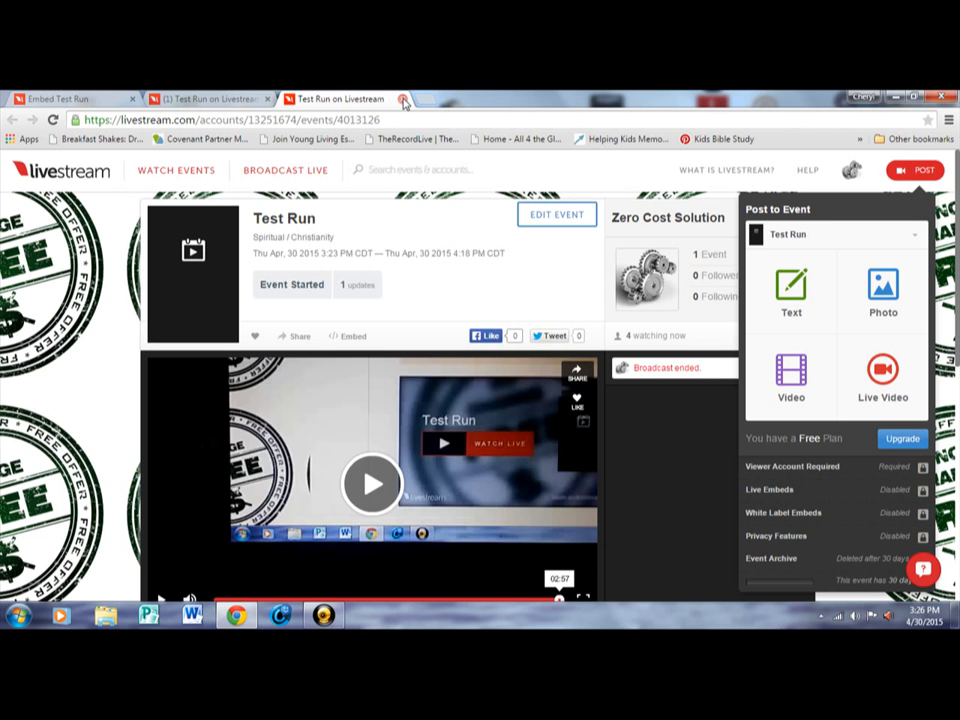
pyautogui.click(403, 100)
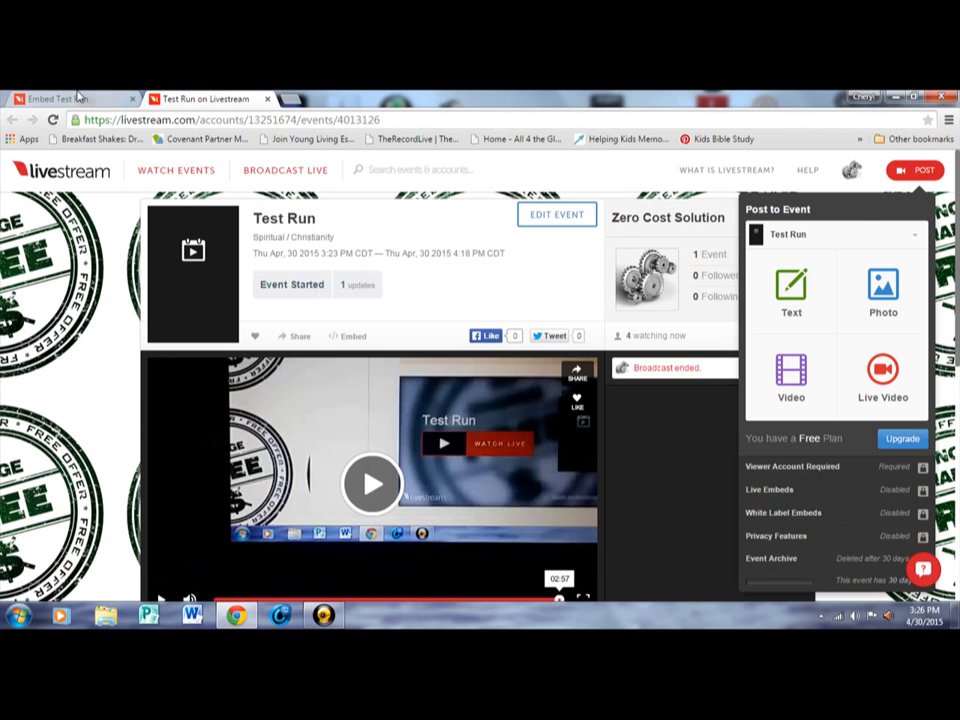
pyautogui.click(77, 99)
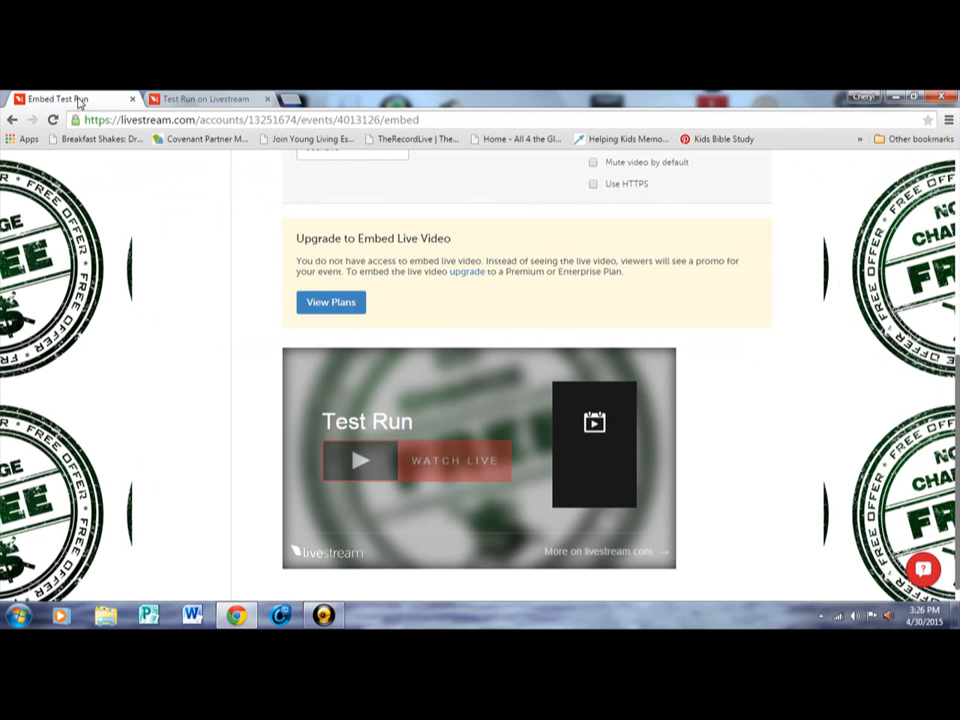
pyautogui.click(189, 98)
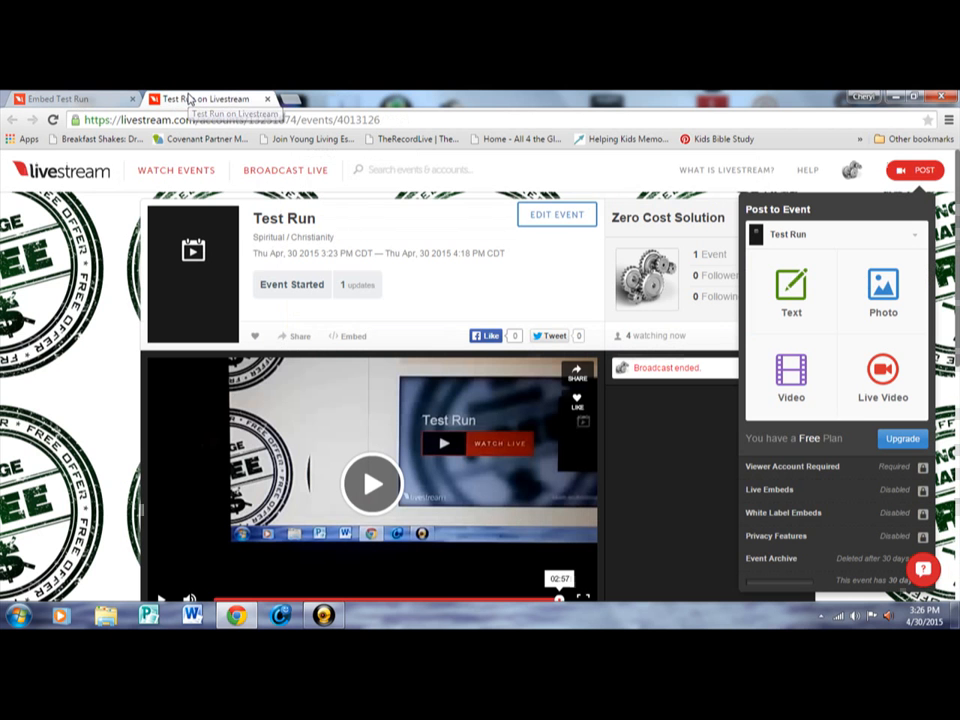
pyautogui.click(267, 99)
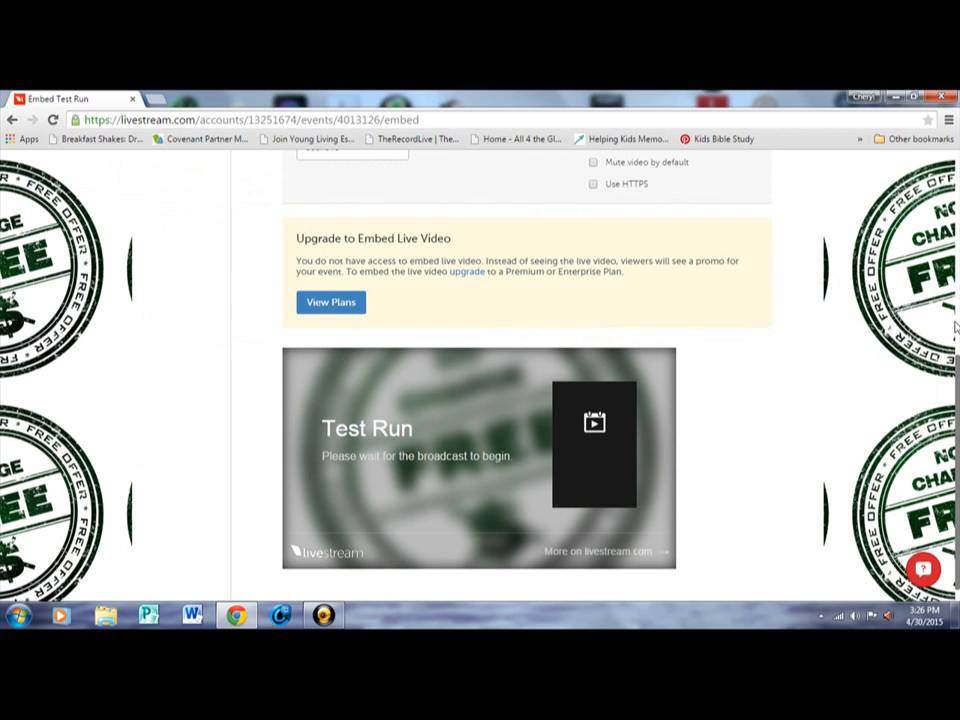
# Go to the Zero Cost Solution account page and open the settings of the Test Run event.
pyautogui.scroll(4, 527, 400)
pyautogui.scroll(1, 825, 235)
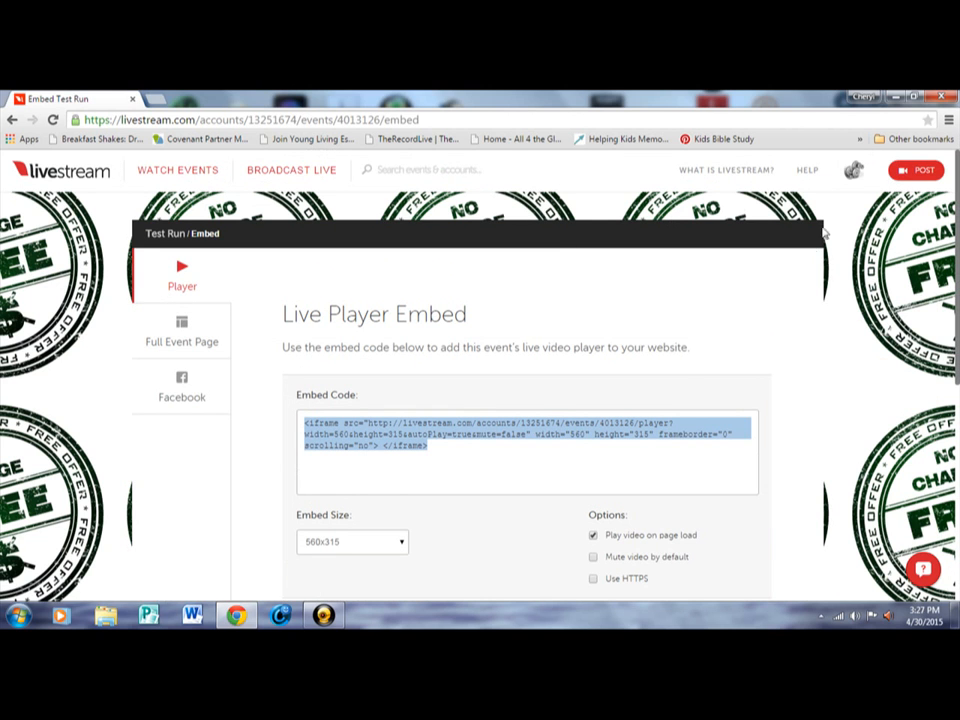
pyautogui.moveTo(852, 175)
pyautogui.click(803, 216)
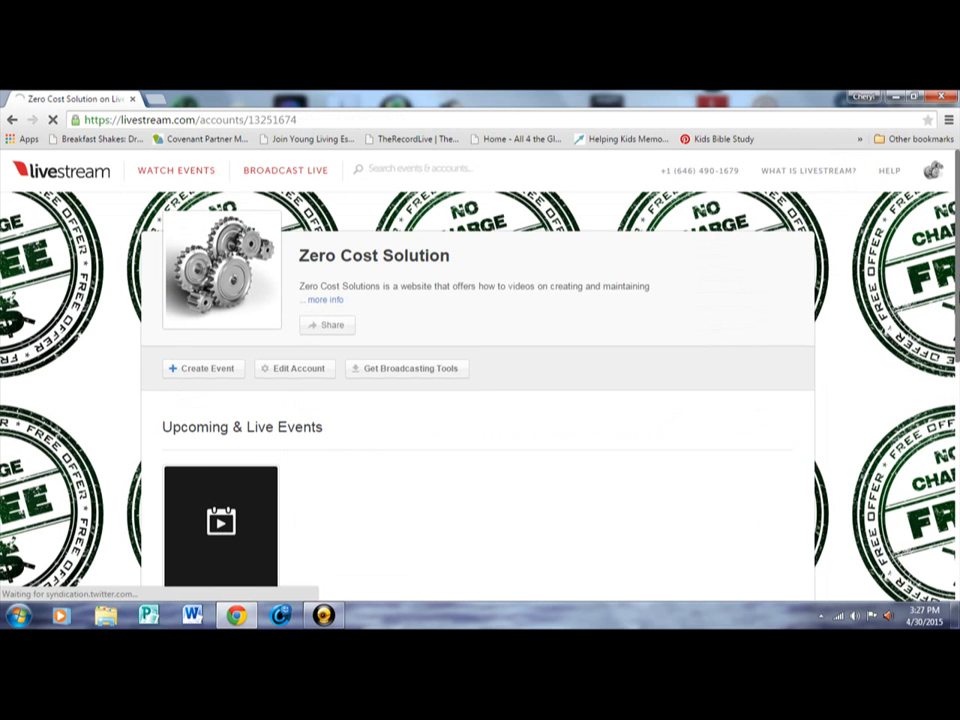
pyautogui.scroll(-1, 480, 380)
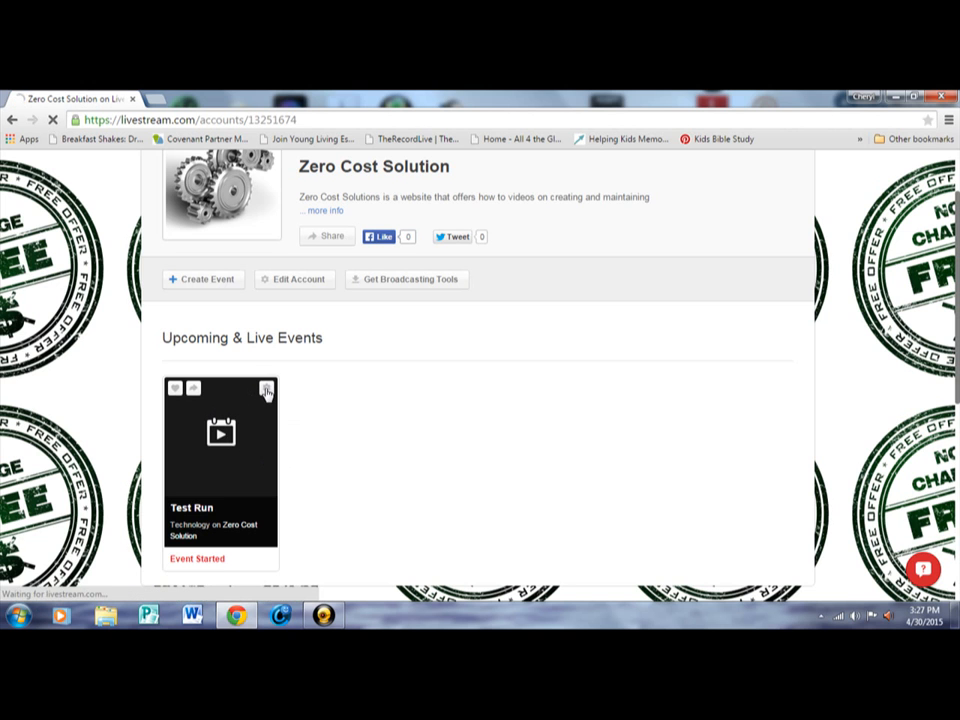
pyautogui.click(266, 390)
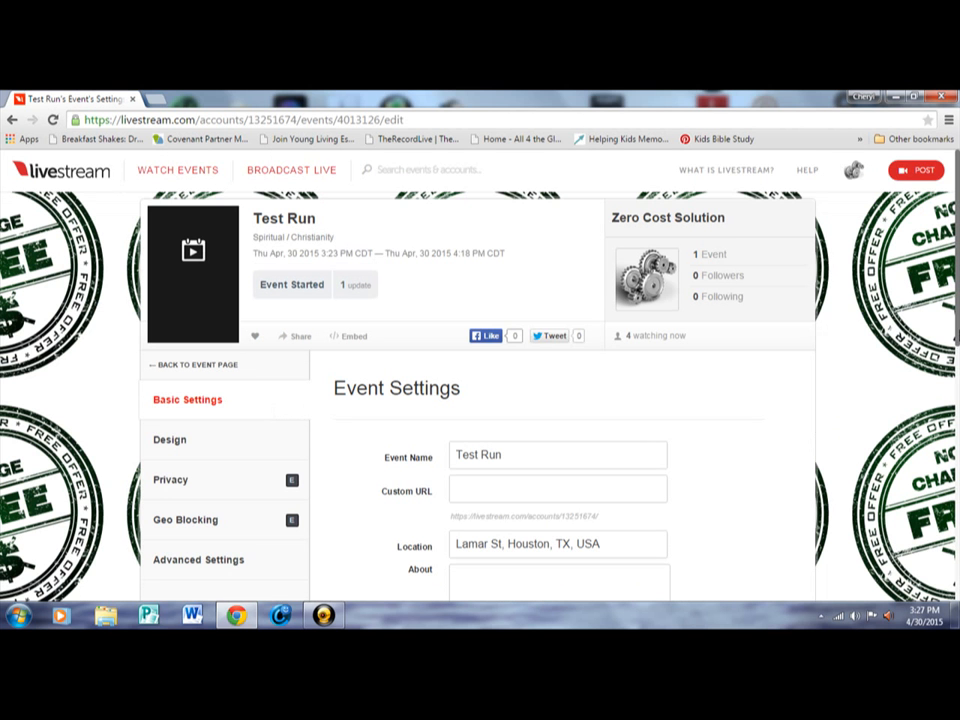
# Upload the out_inreach picture as the event poster and accept the suggested crop.
pyautogui.scroll(-3, 480, 400)
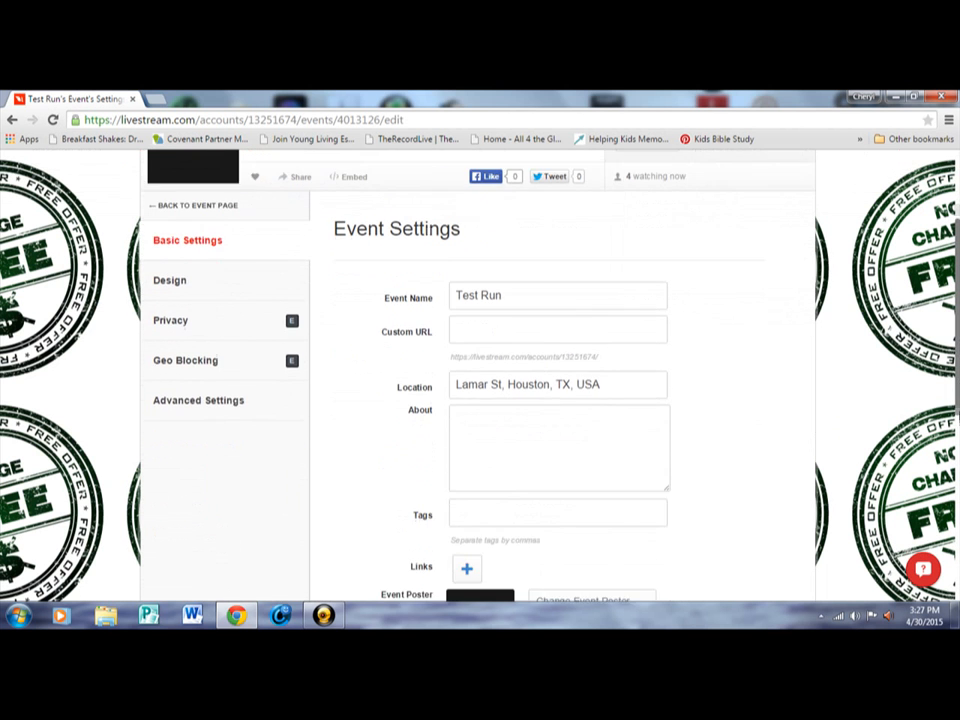
pyautogui.scroll(-2, 480, 400)
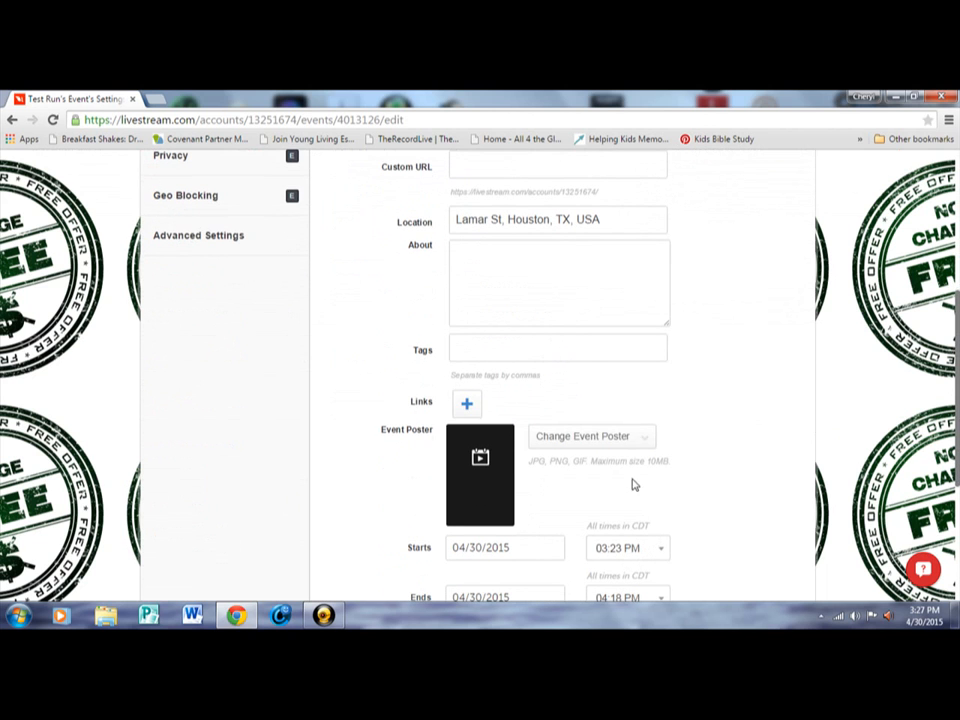
pyautogui.click(573, 439)
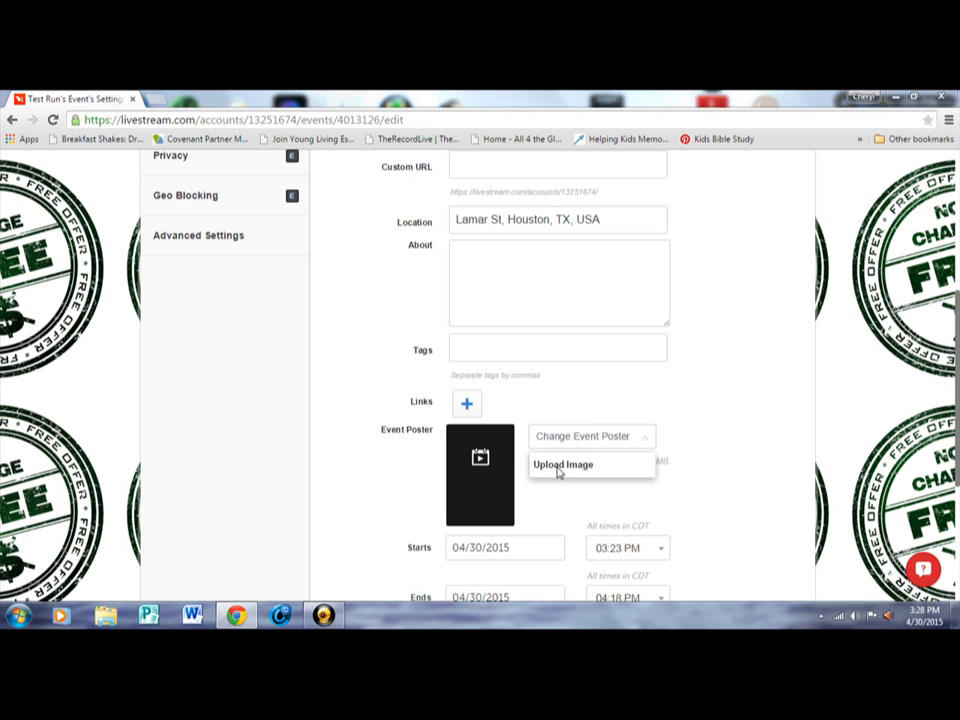
pyautogui.click(557, 467)
pyautogui.click(562, 465)
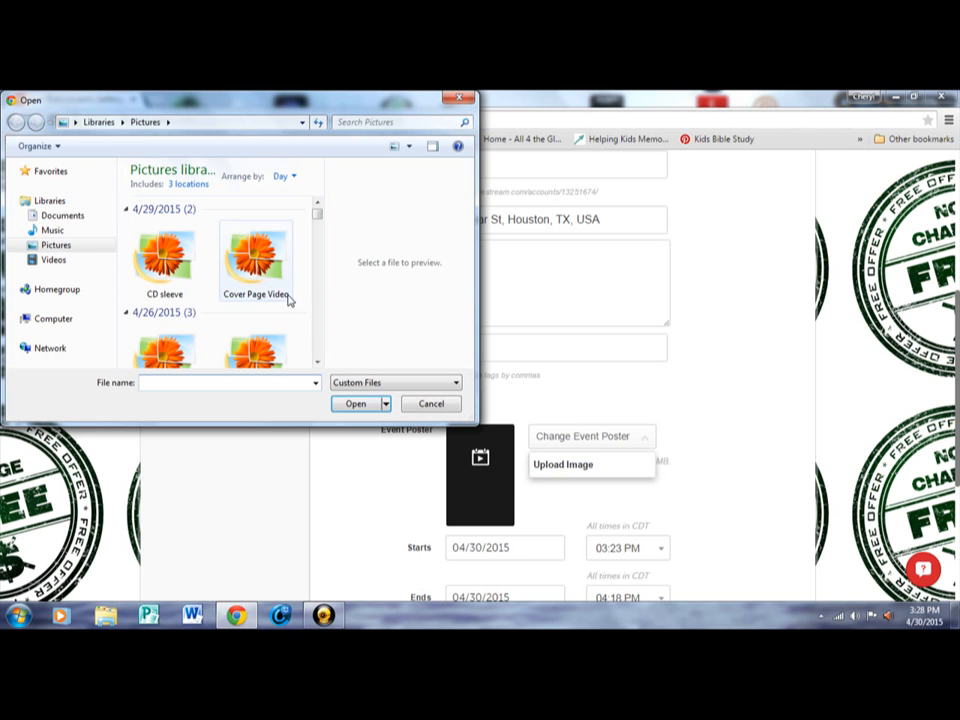
pyautogui.click(317, 364)
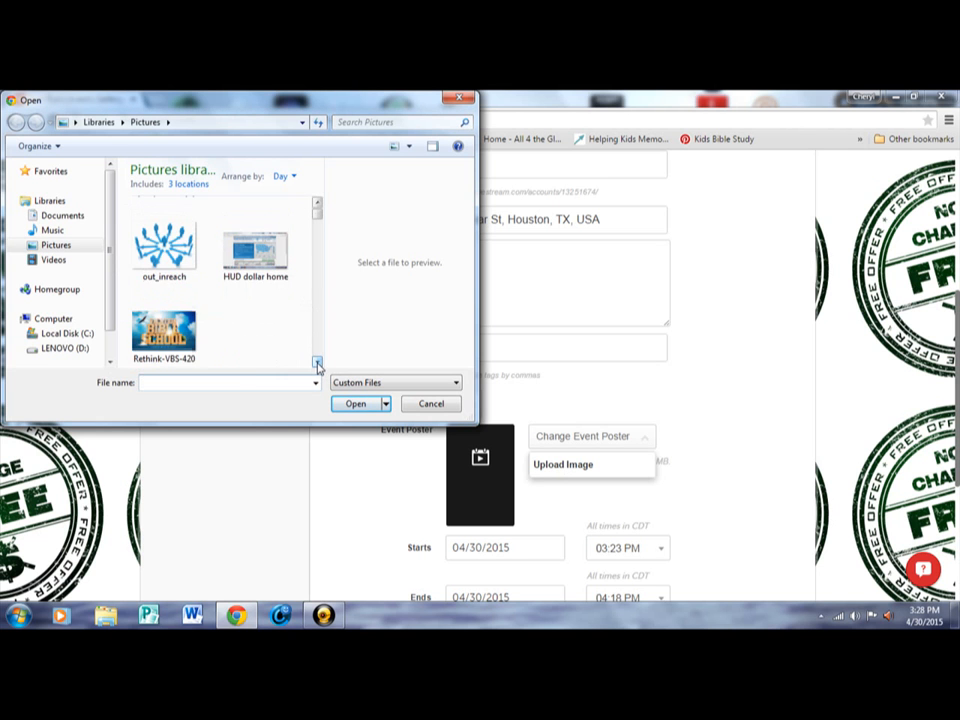
pyautogui.click(165, 245)
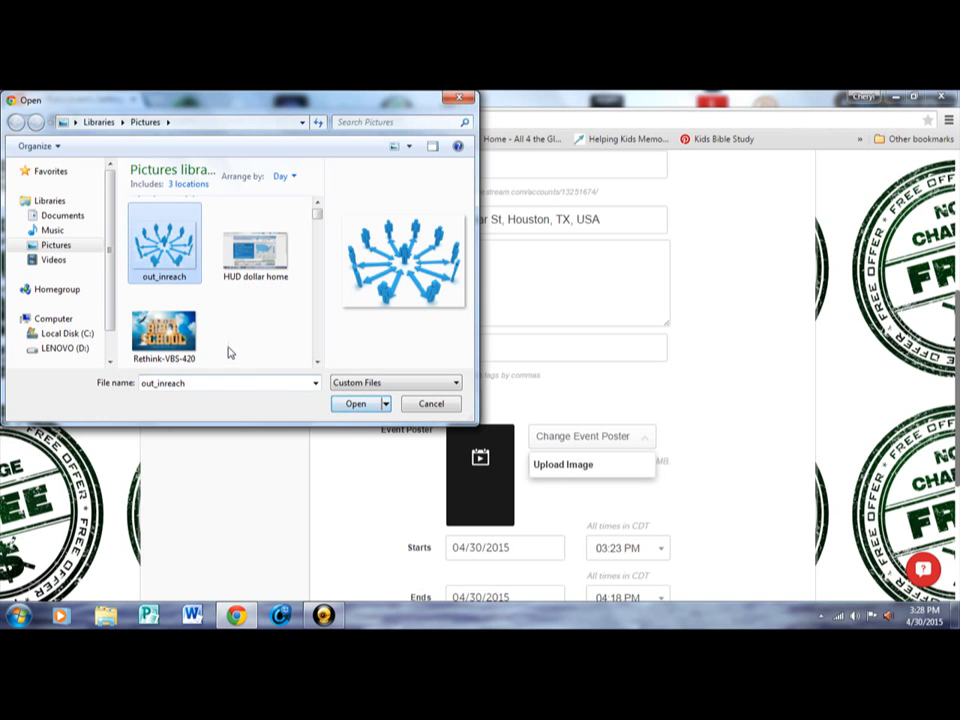
pyautogui.click(356, 404)
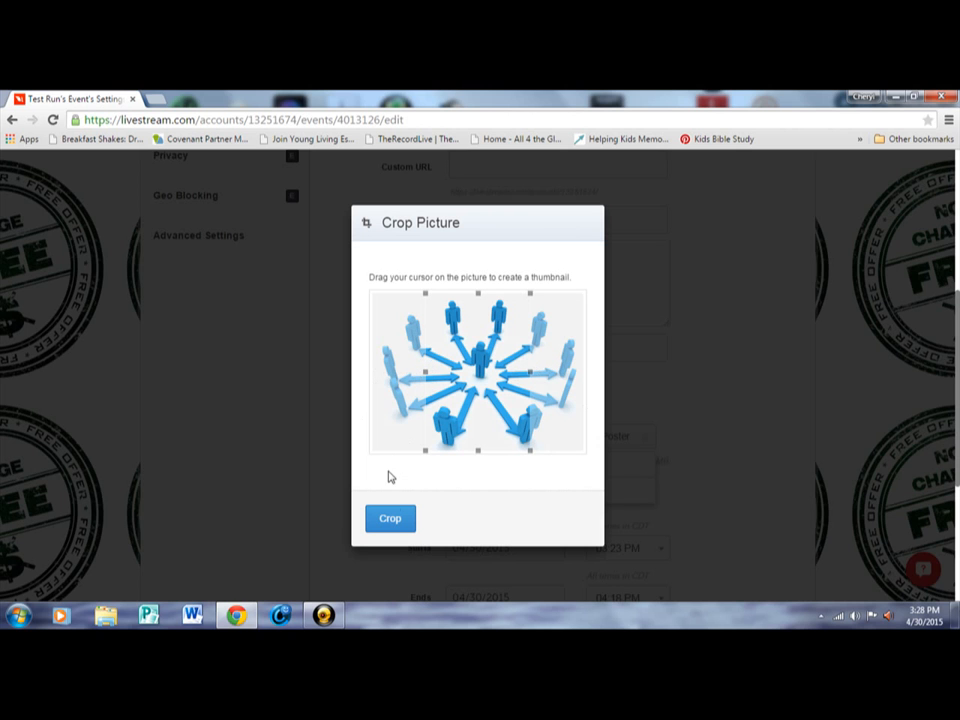
pyautogui.click(391, 519)
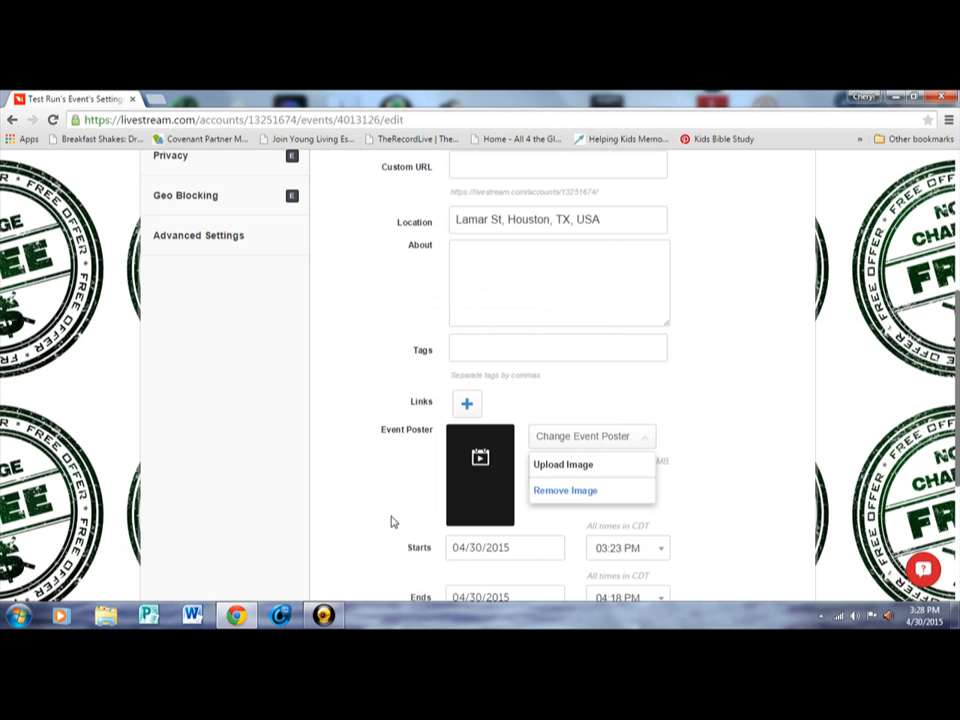
pyautogui.click(716, 491)
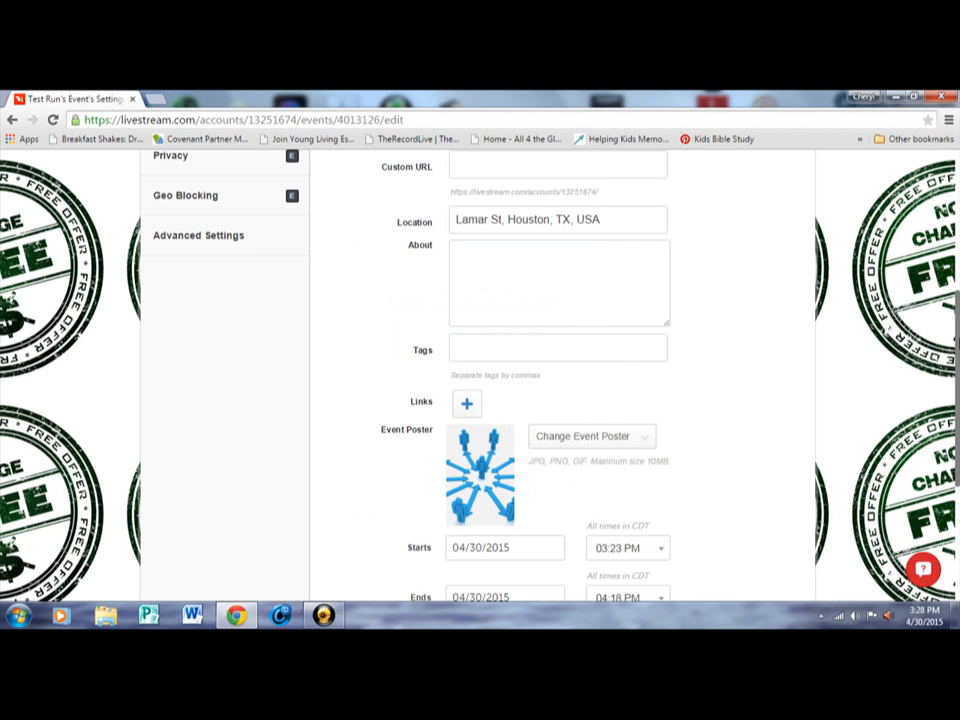
# Review the event's location, tags, schedule and category fields, and save the updated event settings.
pyautogui.scroll(-3, 560, 375)
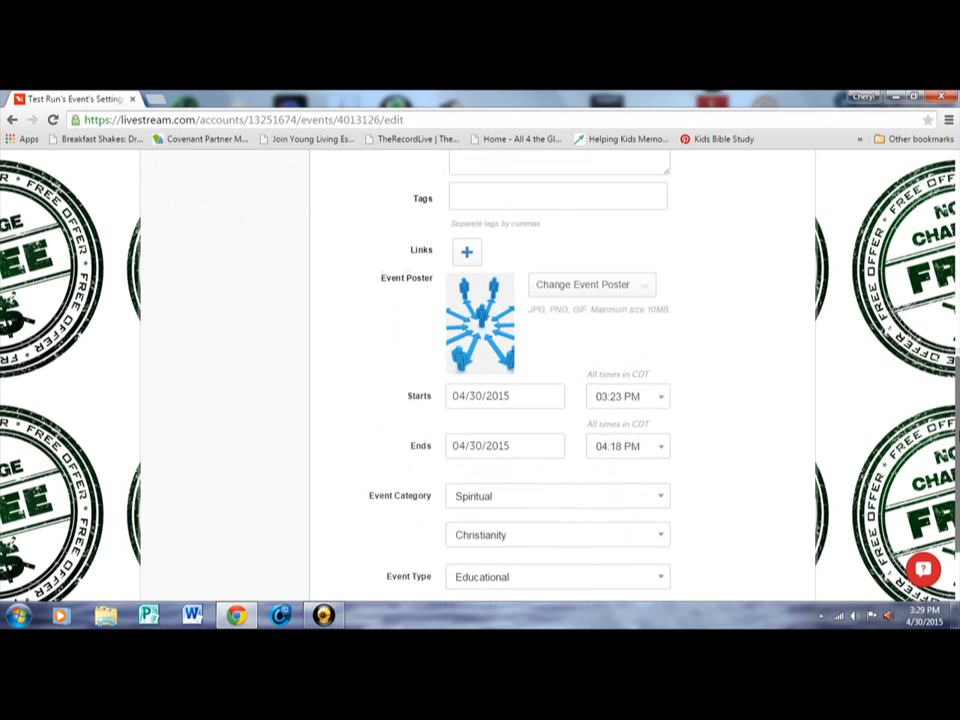
pyautogui.moveTo(957, 447); pyautogui.dragTo(952, 284)
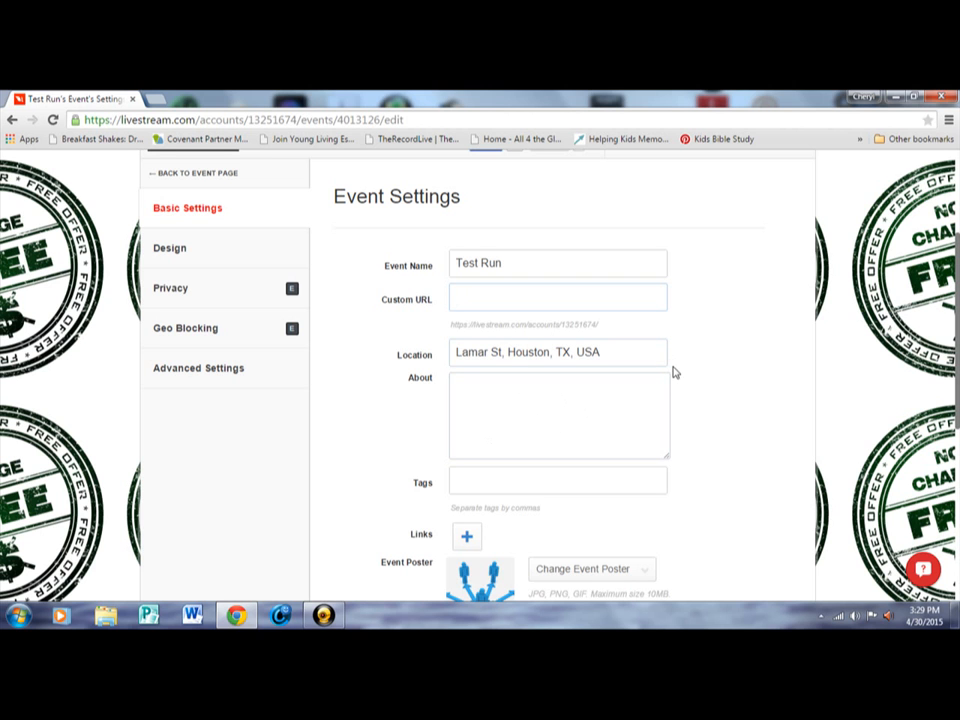
pyautogui.click(605, 351)
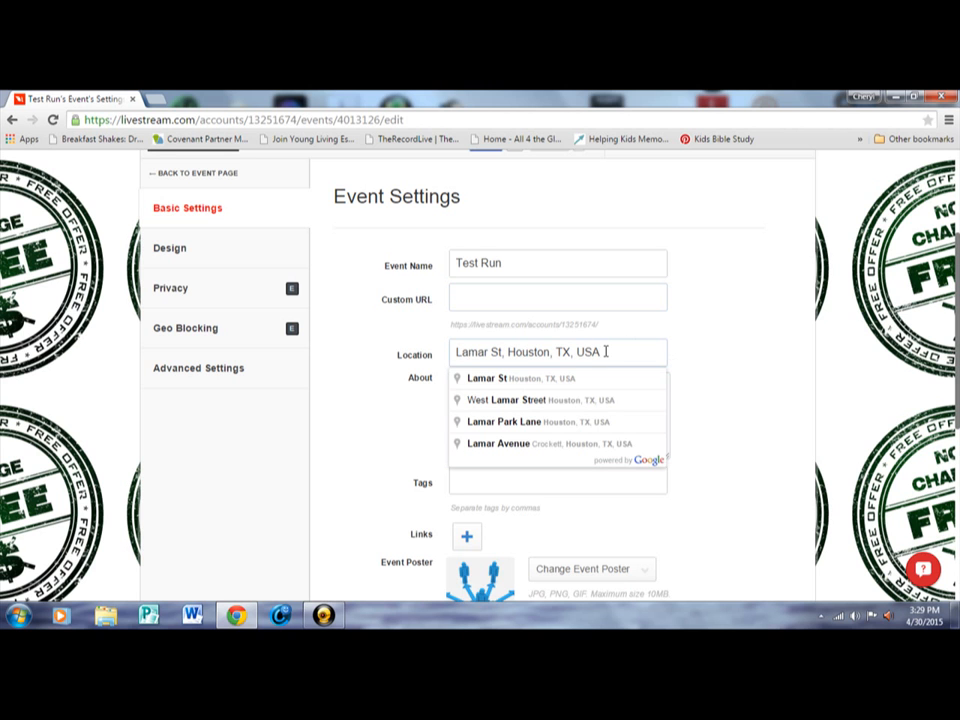
pyautogui.click(716, 370)
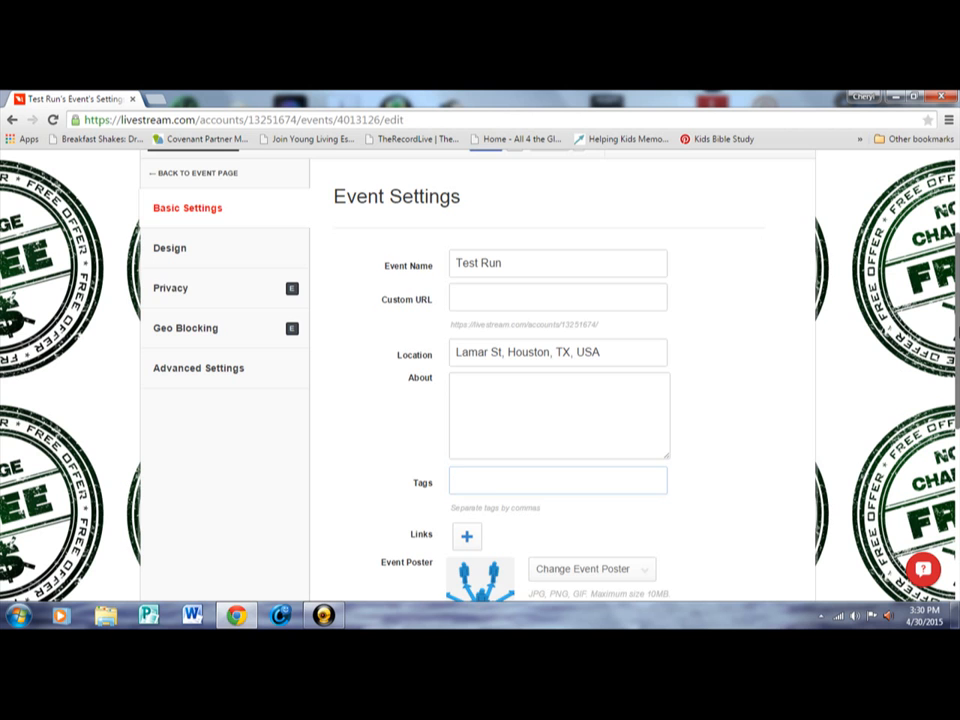
pyautogui.scroll(-3, 950, 405)
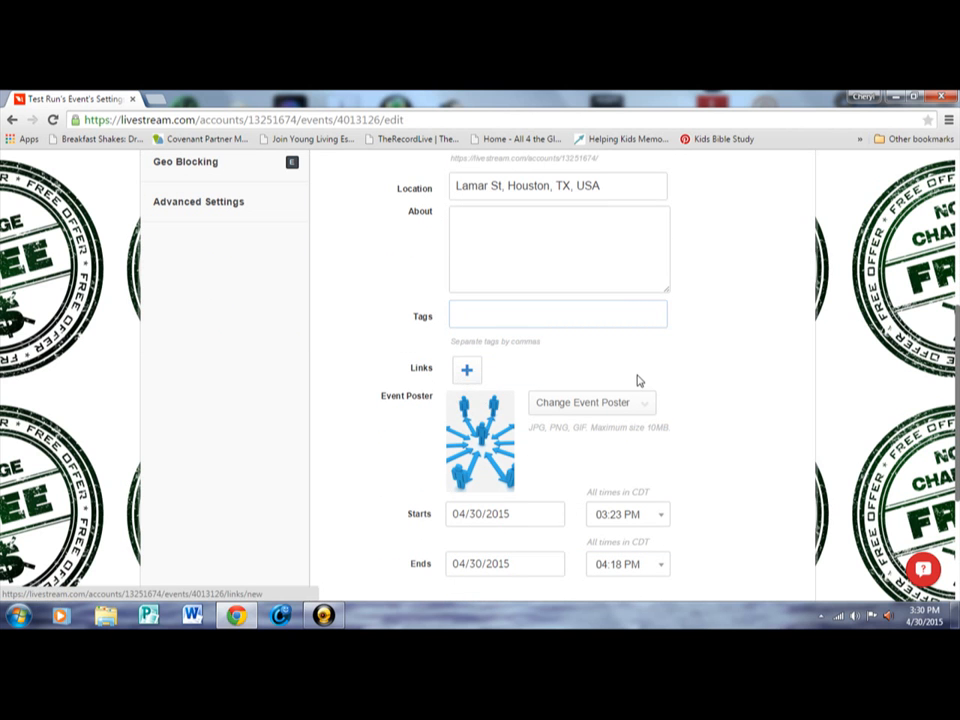
pyautogui.scroll(-4, 560, 375)
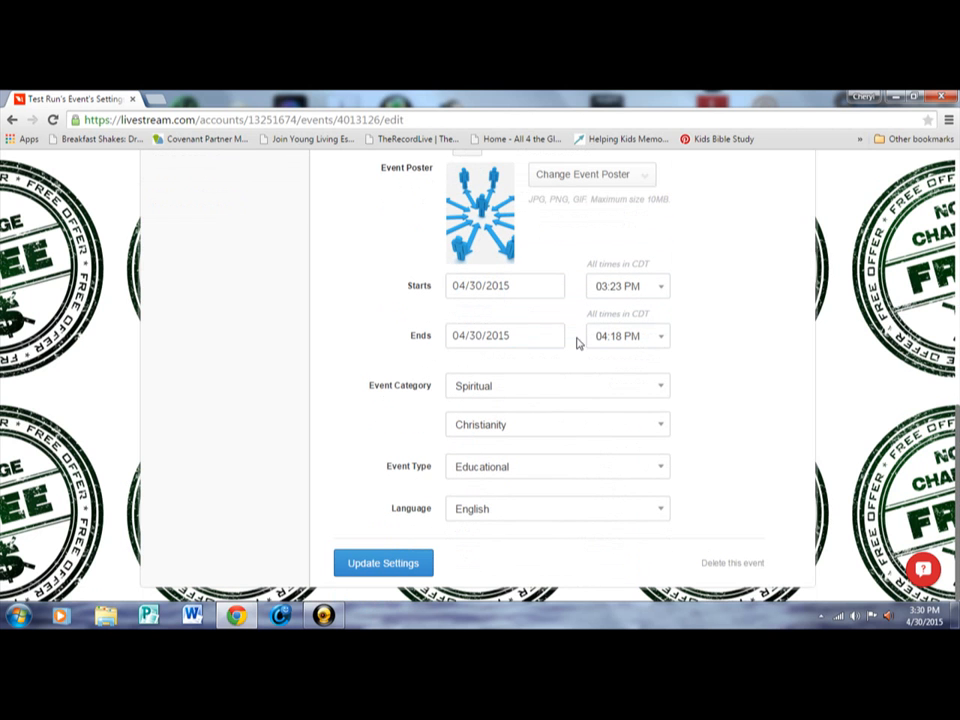
pyautogui.click(399, 564)
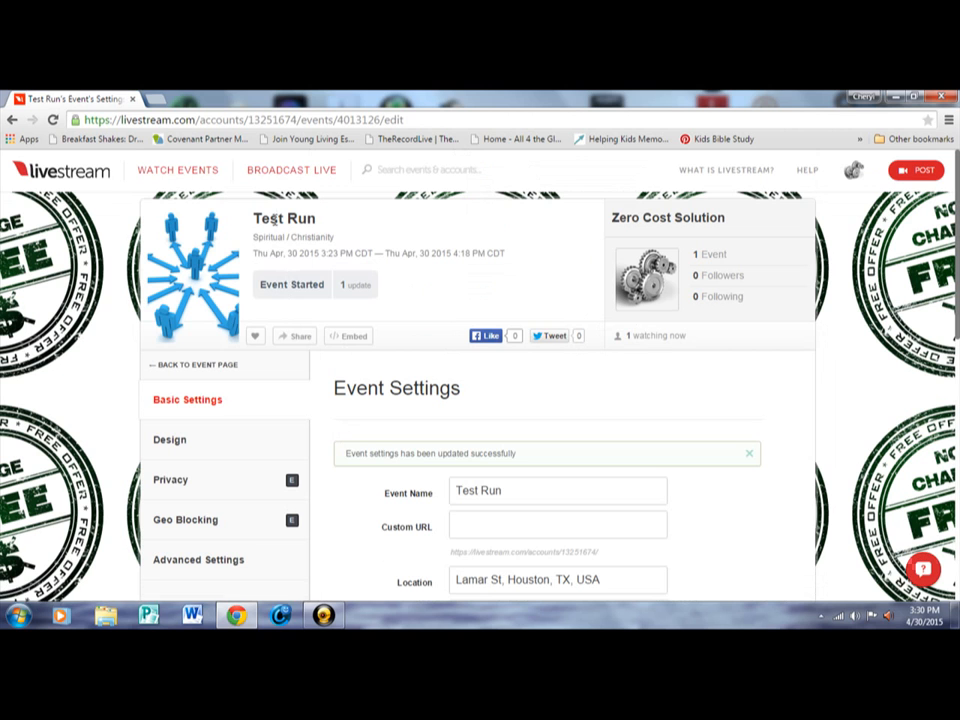
# Open the Test Run event page and view its new poster, posting options and recorded video post.
pyautogui.click(210, 242)
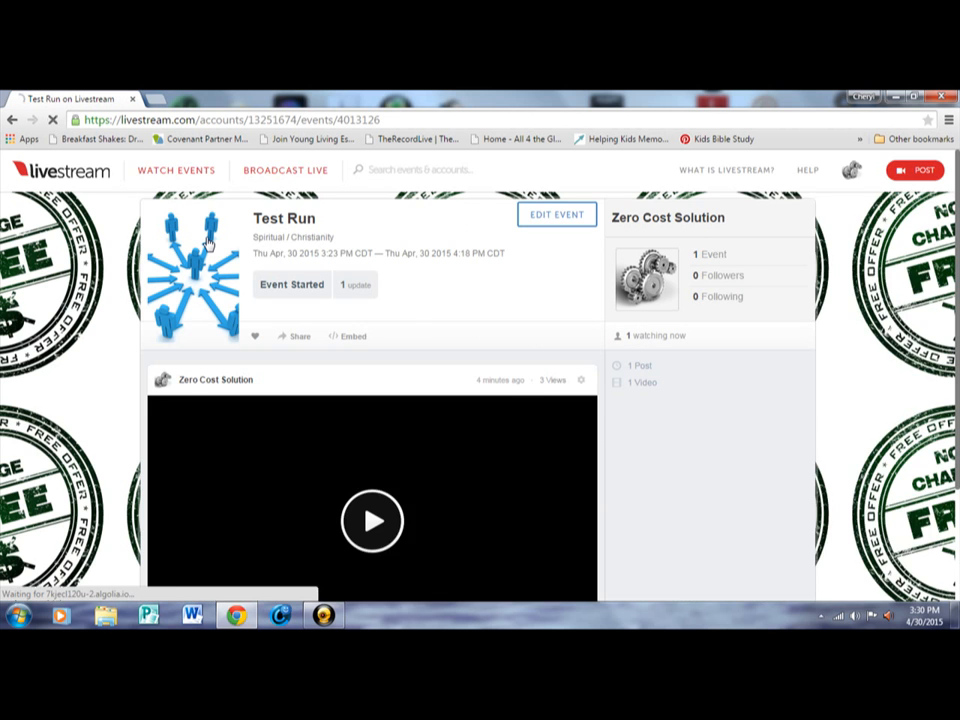
pyautogui.click(915, 170)
pyautogui.scroll(-2, 452, 398)
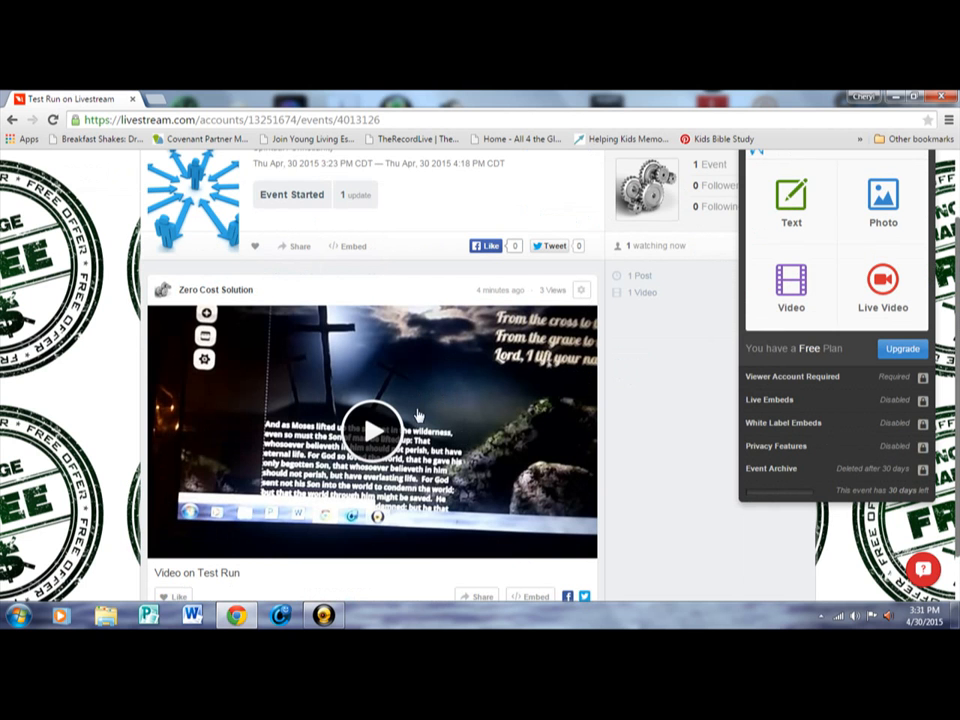
# Try to open the published site at jehovahreigns2016.wix.com/home in a new browser tab.
pyautogui.click(160, 99)
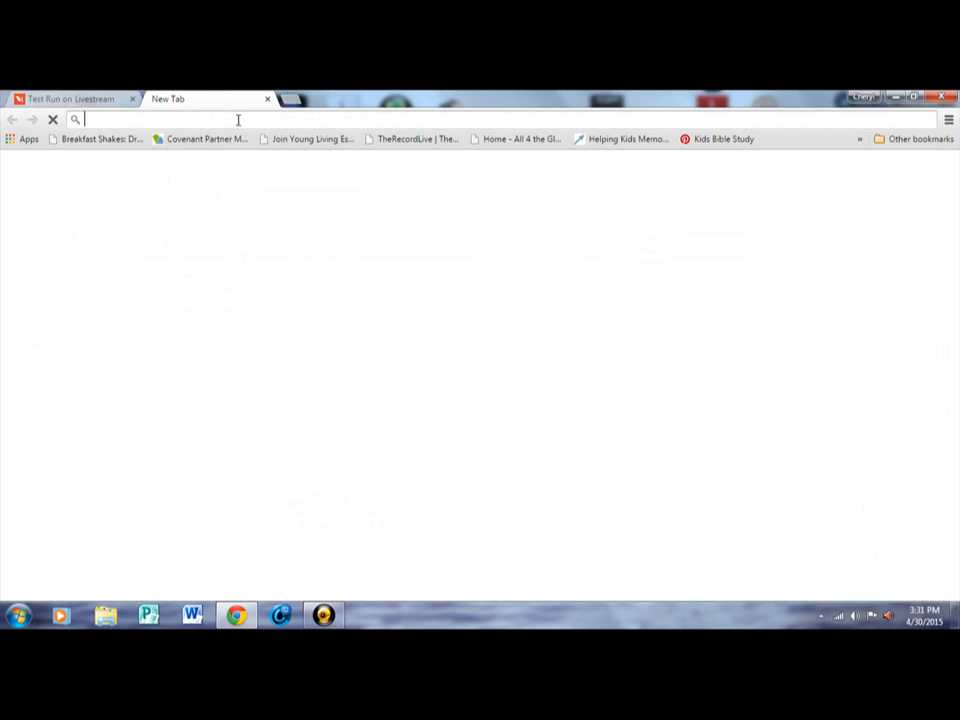
pyautogui.write('je')
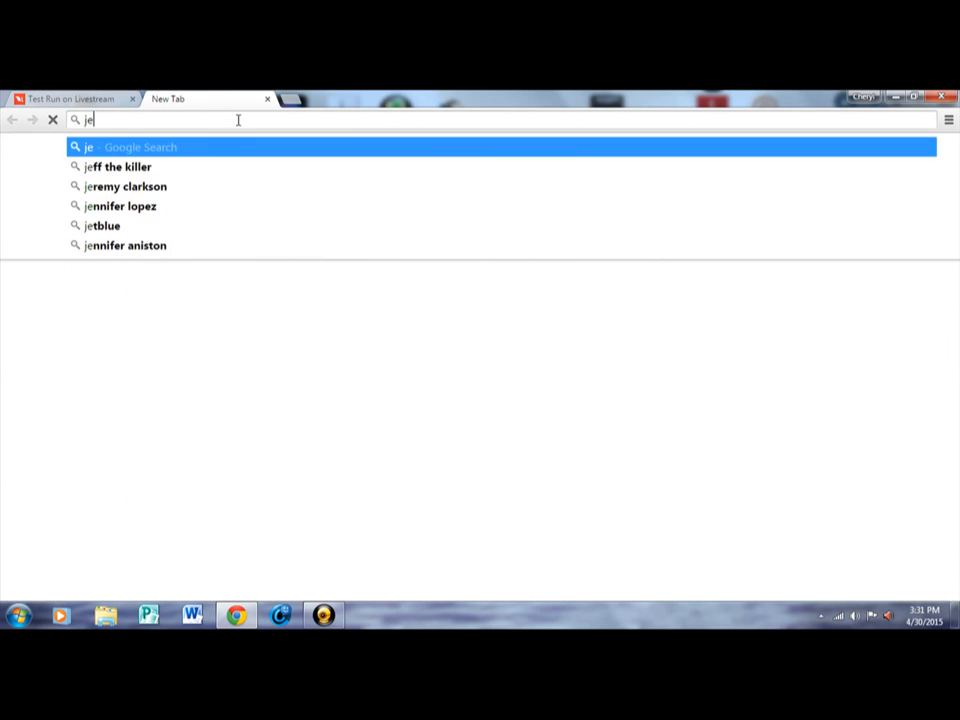
pyautogui.write('hovah')
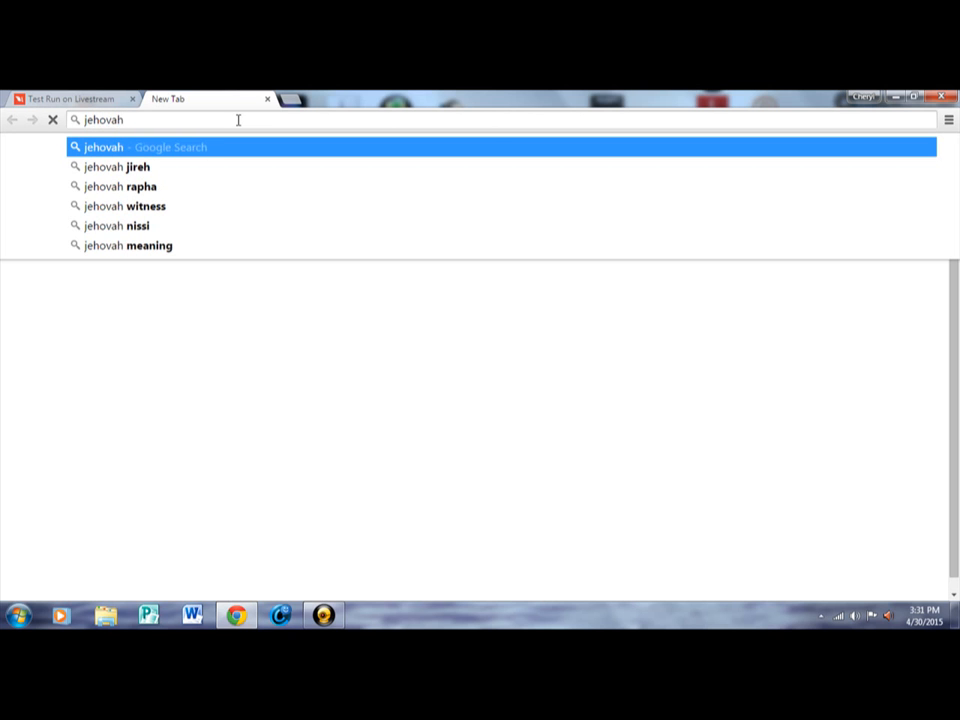
pyautogui.write('re')
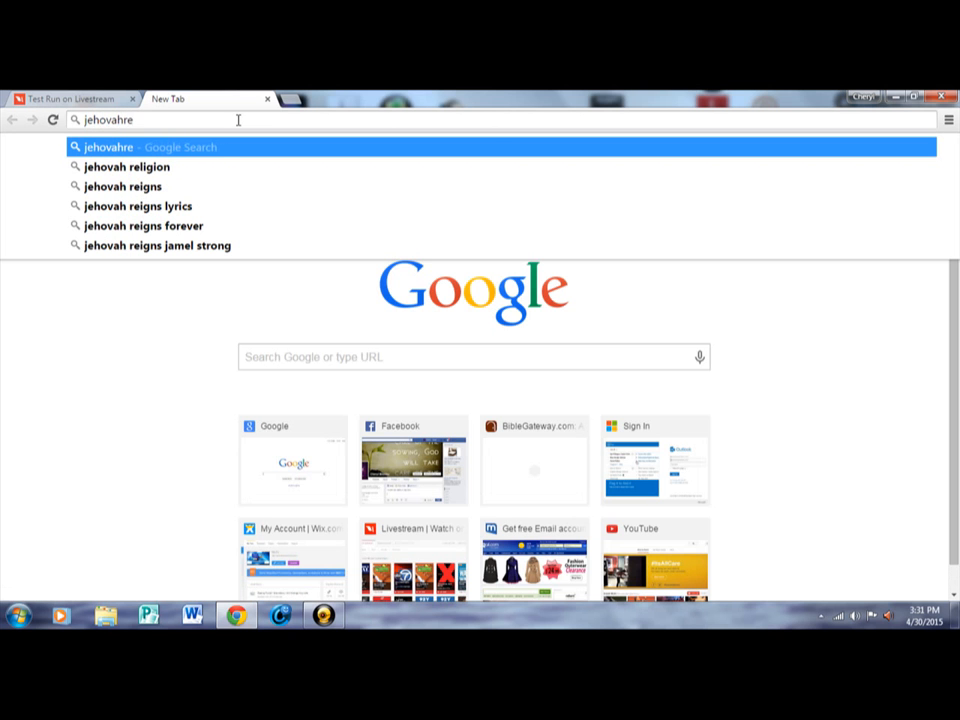
pyautogui.write('igns2')
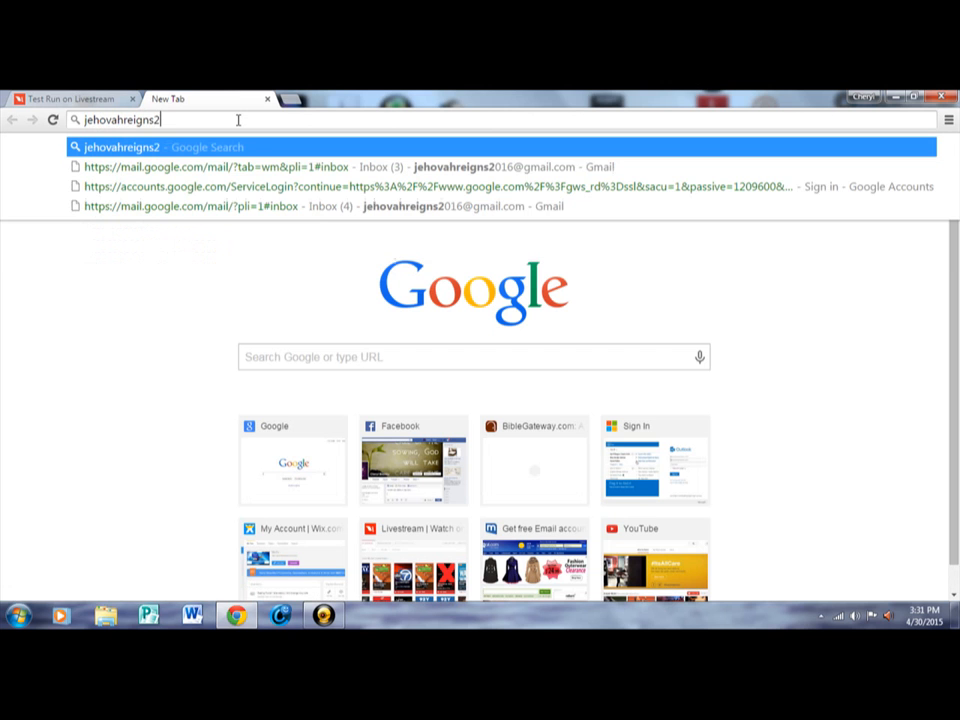
pyautogui.write('016')
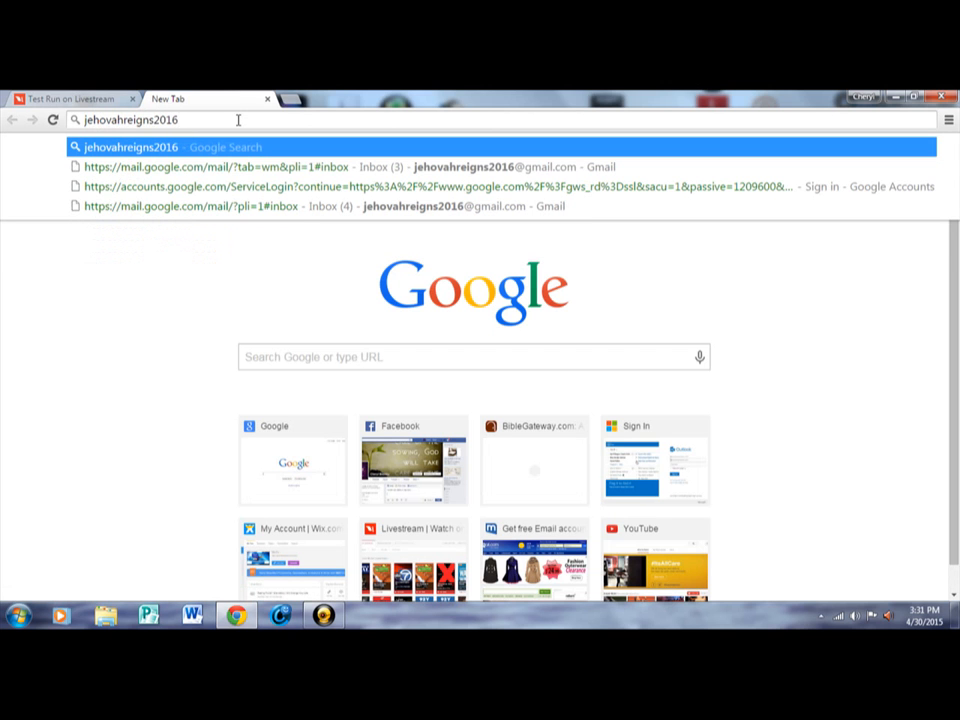
pyautogui.write('.wi')
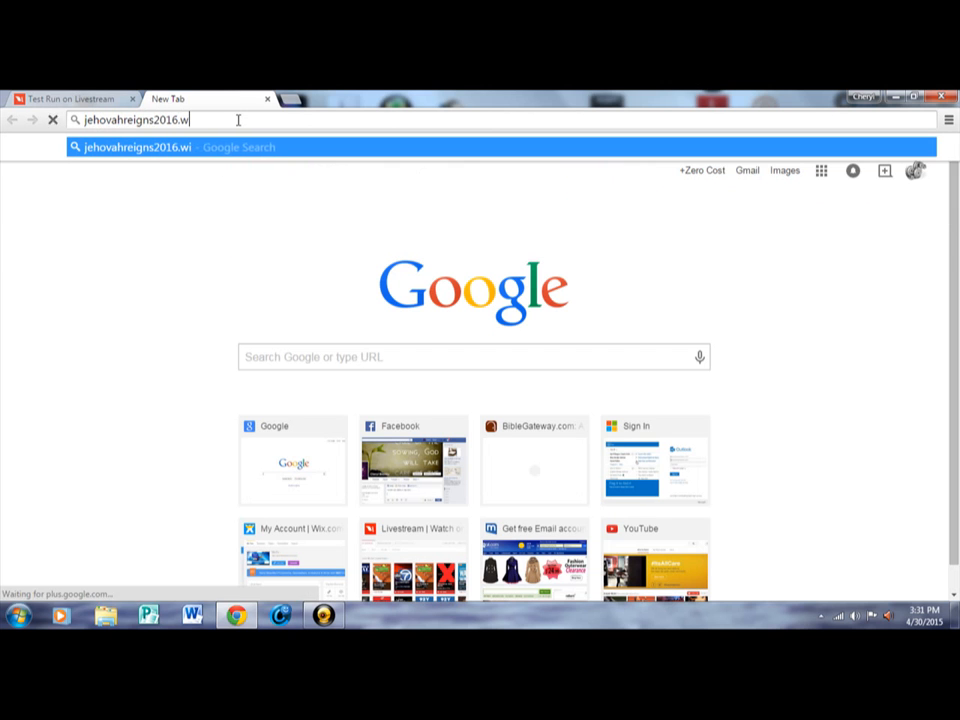
pyautogui.write('x.com')
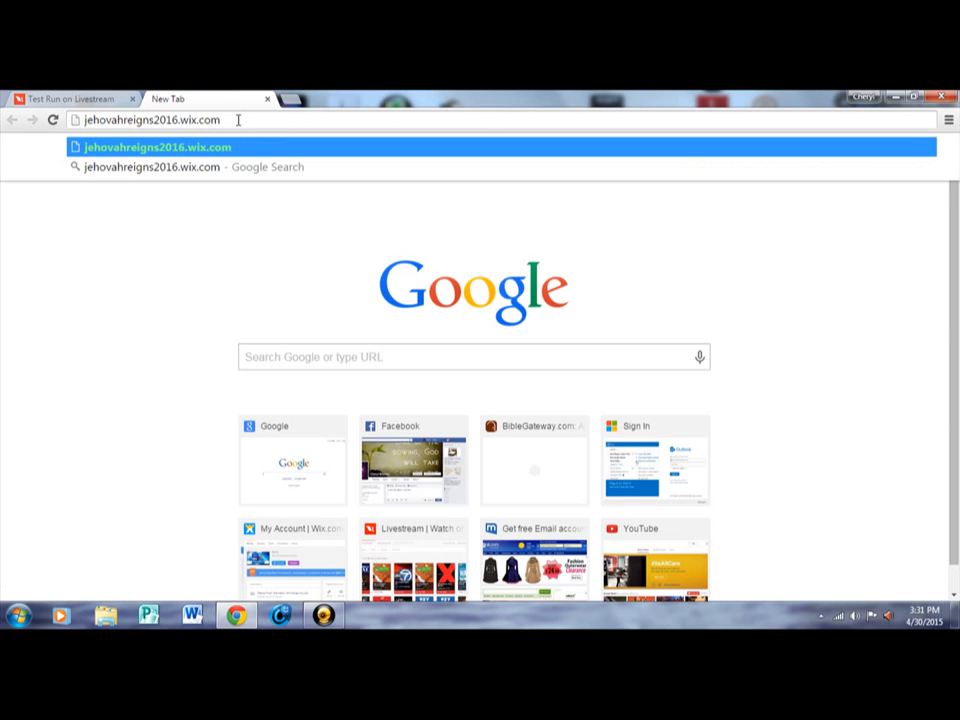
pyautogui.write('/home')
pyautogui.press('Return')
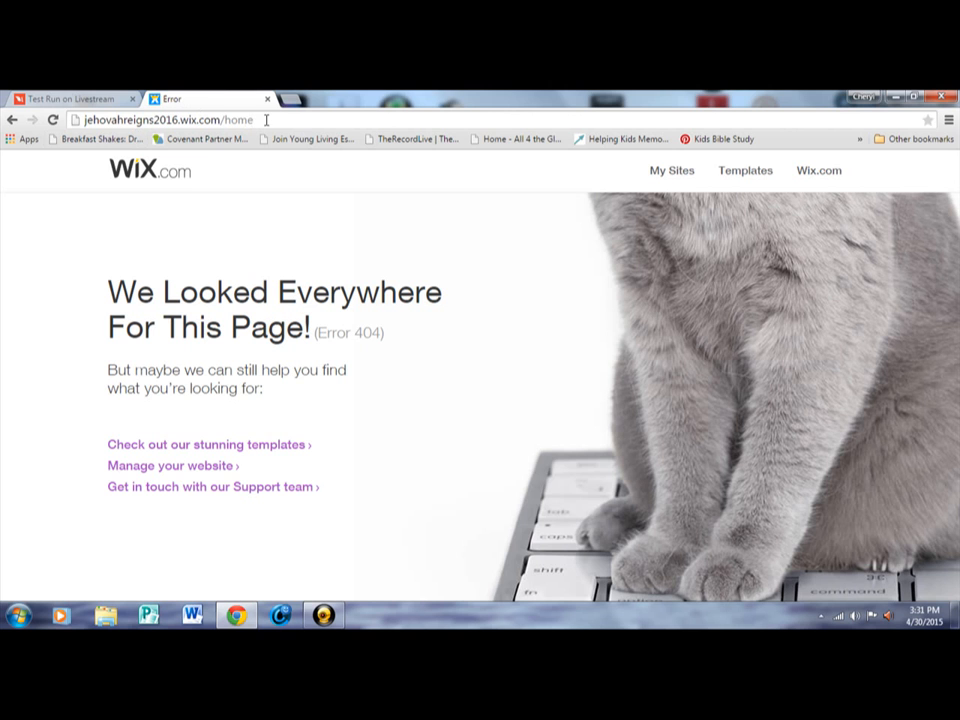
# Try the corrected site address jehovahreignswix2016.wix.com/home.
pyautogui.click(155, 124)
pyautogui.click(155, 121)
pyautogui.write('wi')
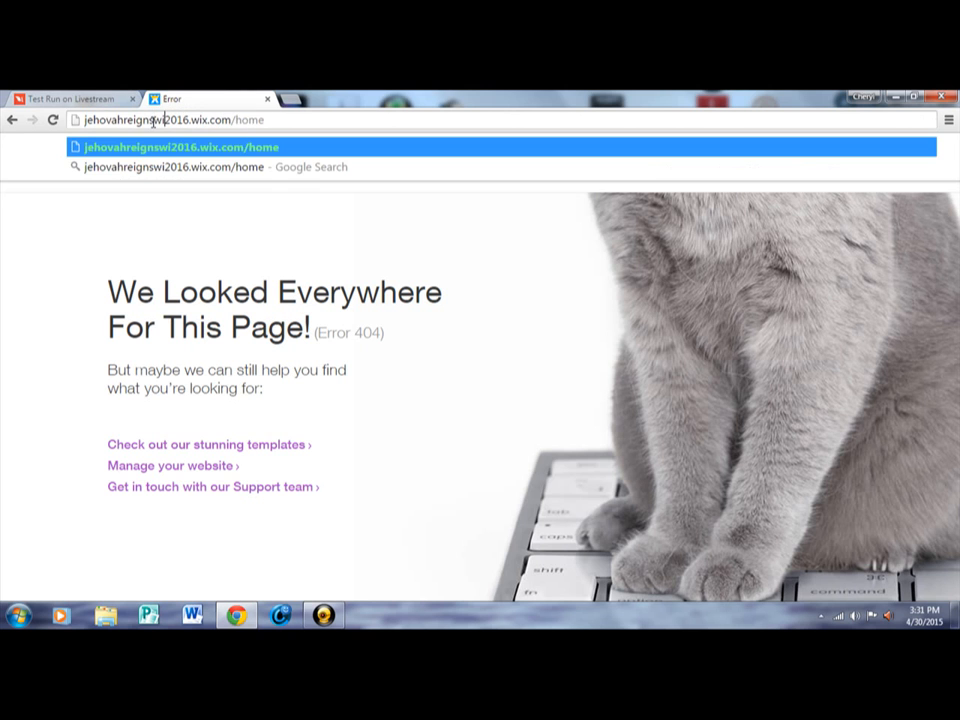
pyautogui.write('x')
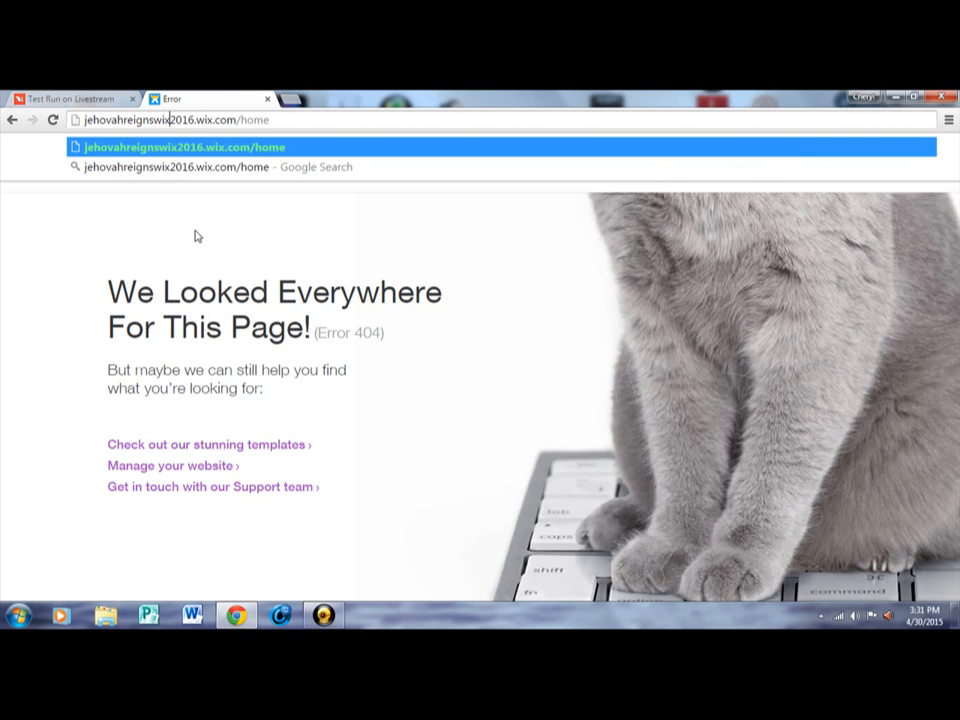
pyautogui.press('Return')
# Go to the Wix account dashboard and open the home site for editing.
pyautogui.click(223, 122)
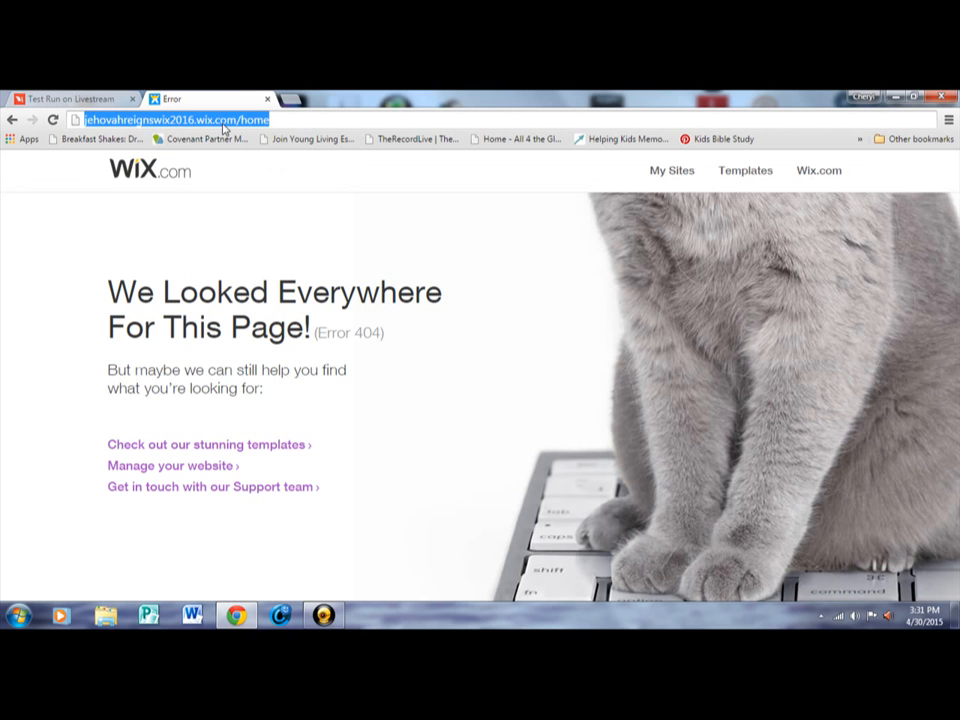
pyautogui.write('wix')
pyautogui.press('Return')
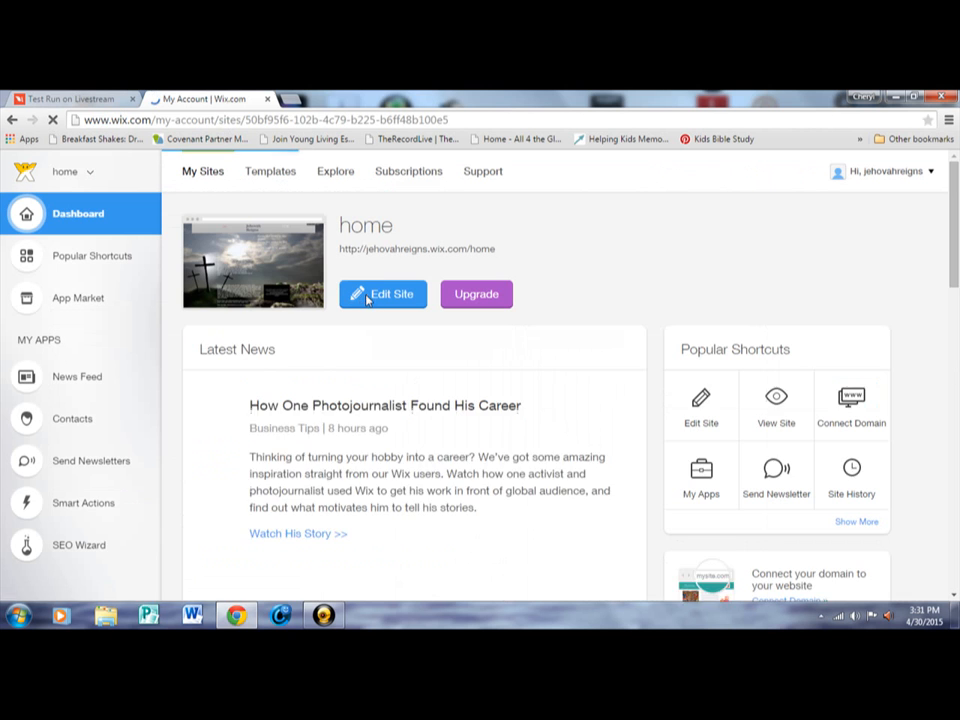
pyautogui.click(367, 298)
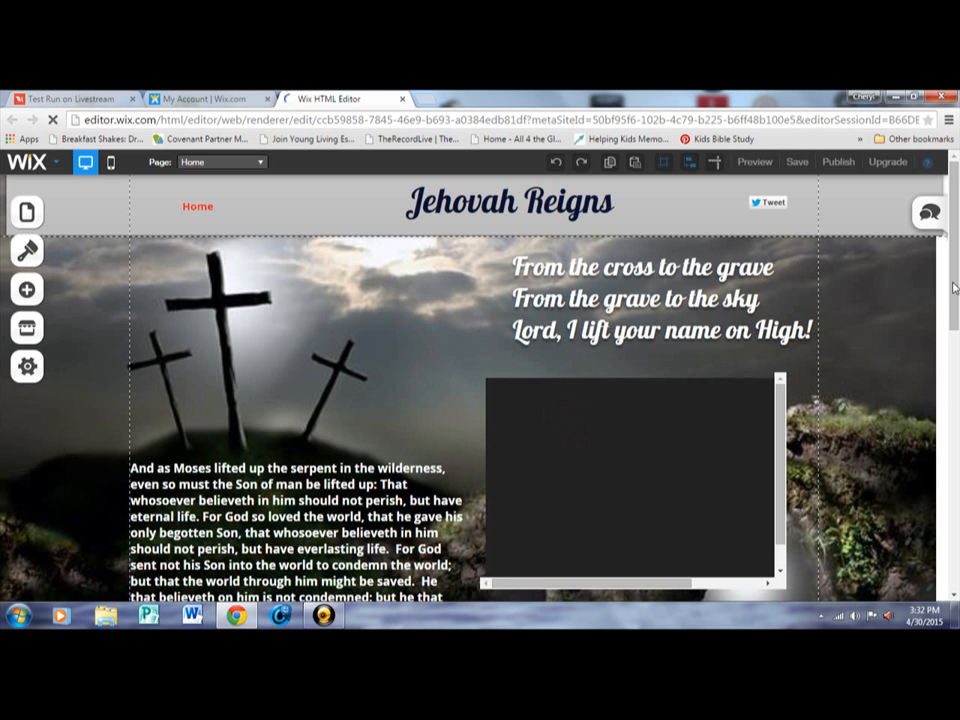
# Turn off Autoplay for the YouTube video beside the Romans 10:9-13 text.
pyautogui.scroll(-2, 955, 339)
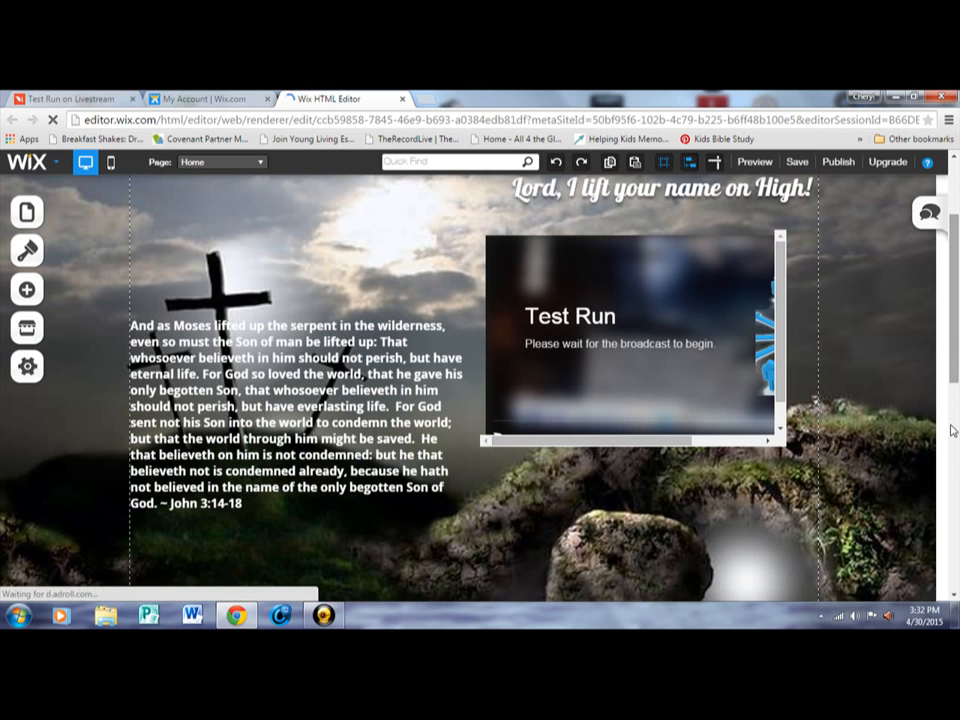
pyautogui.scroll(-3, 953, 430)
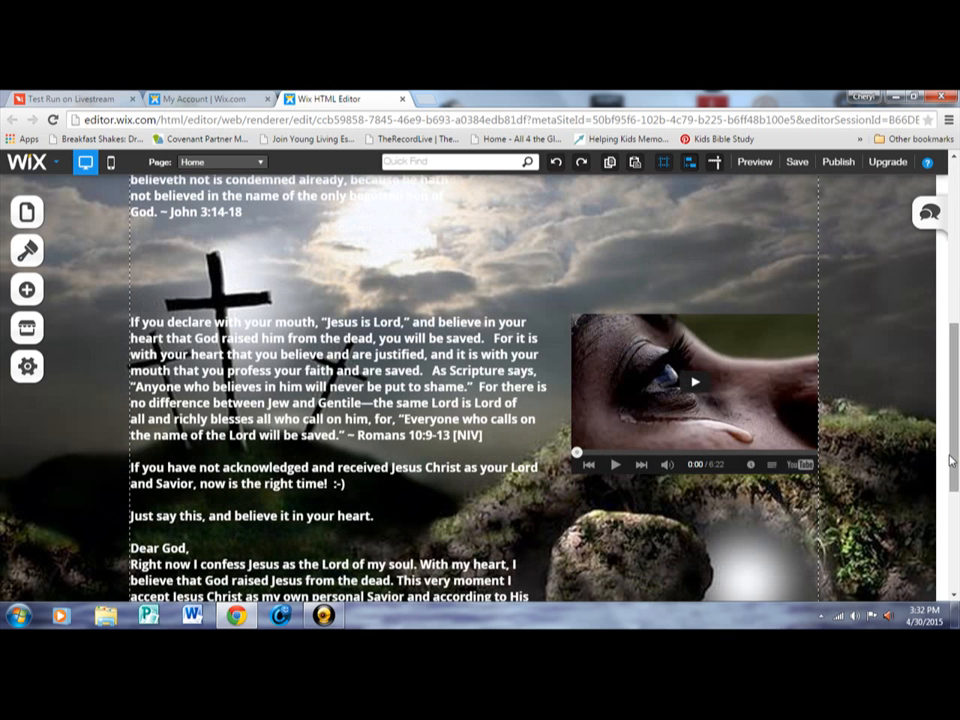
pyautogui.click(712, 395)
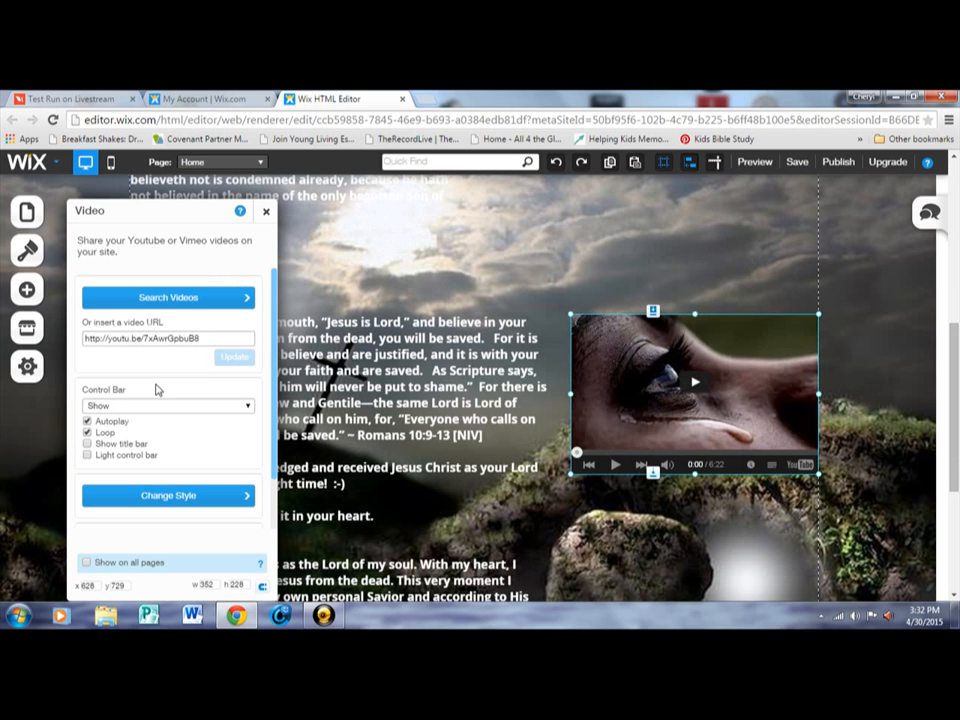
pyautogui.click(87, 422)
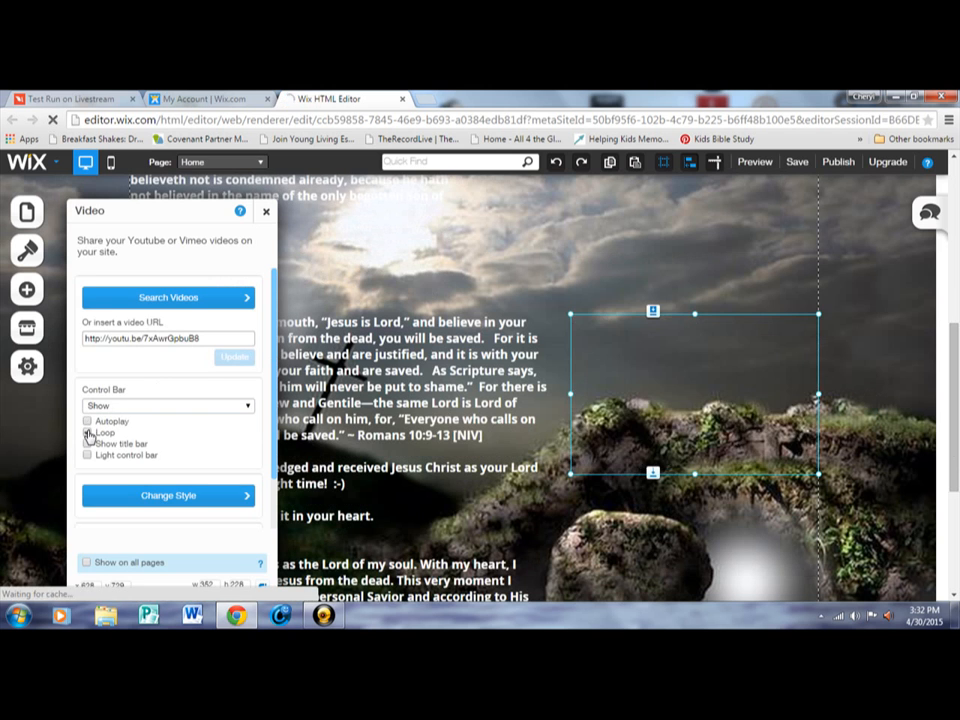
pyautogui.click(264, 213)
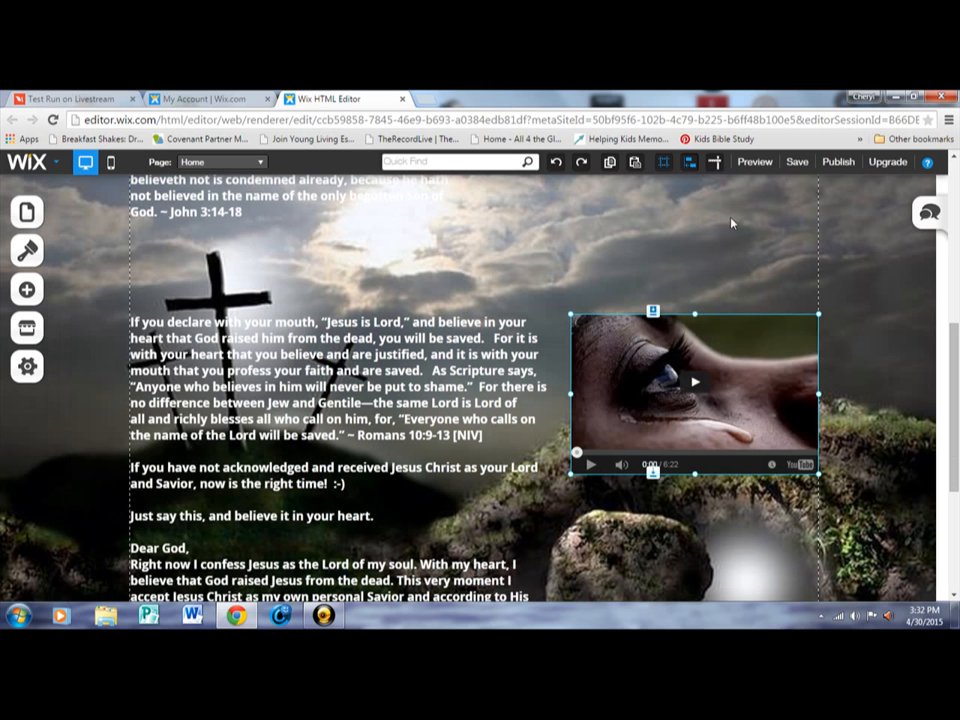
# Save the site and publish it, keeping the search engine and mobile view options, and skip the sharing offer.
pyautogui.click(798, 162)
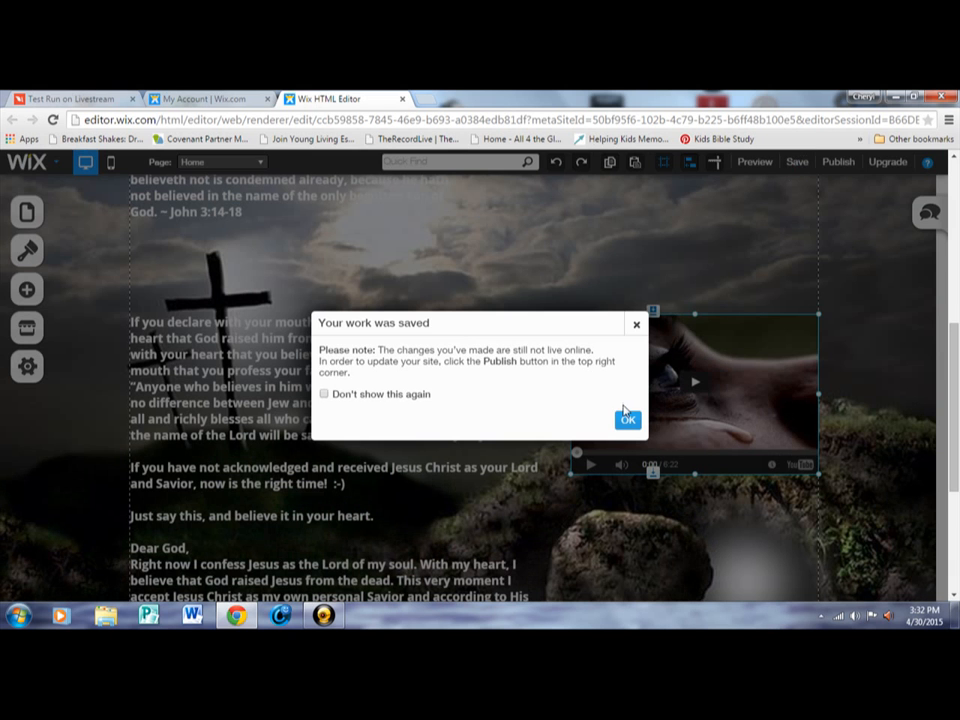
pyautogui.click(626, 419)
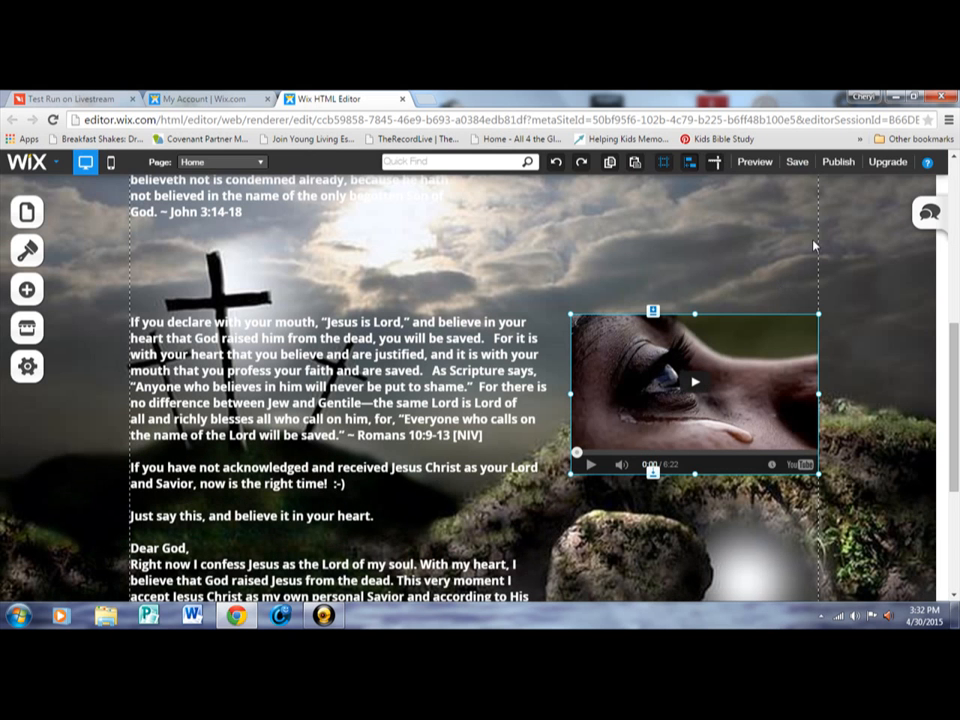
pyautogui.click(838, 163)
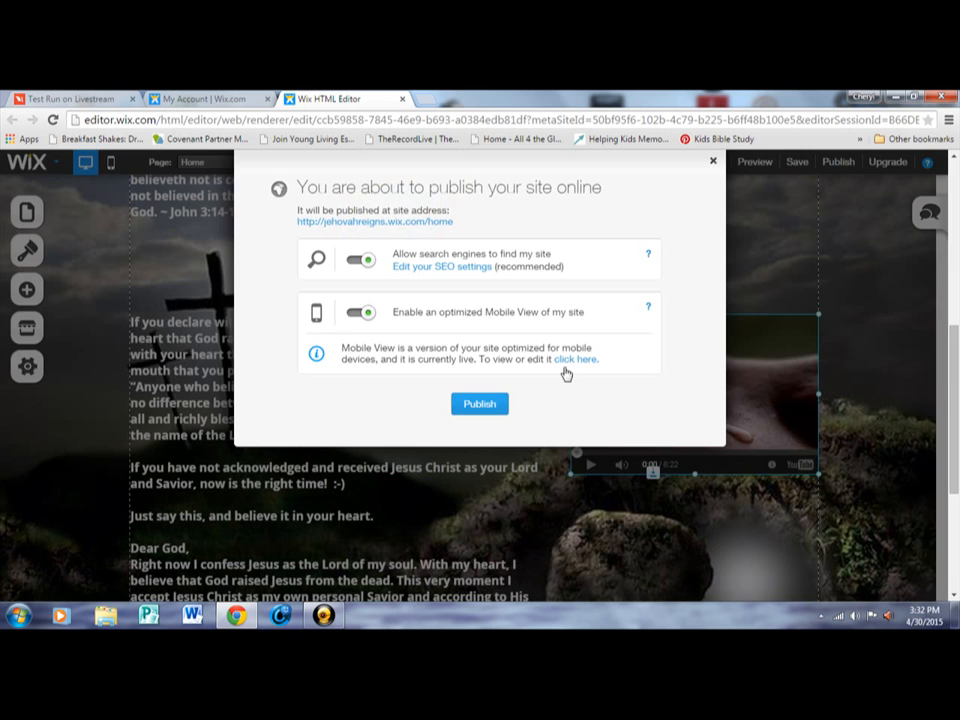
pyautogui.click(493, 405)
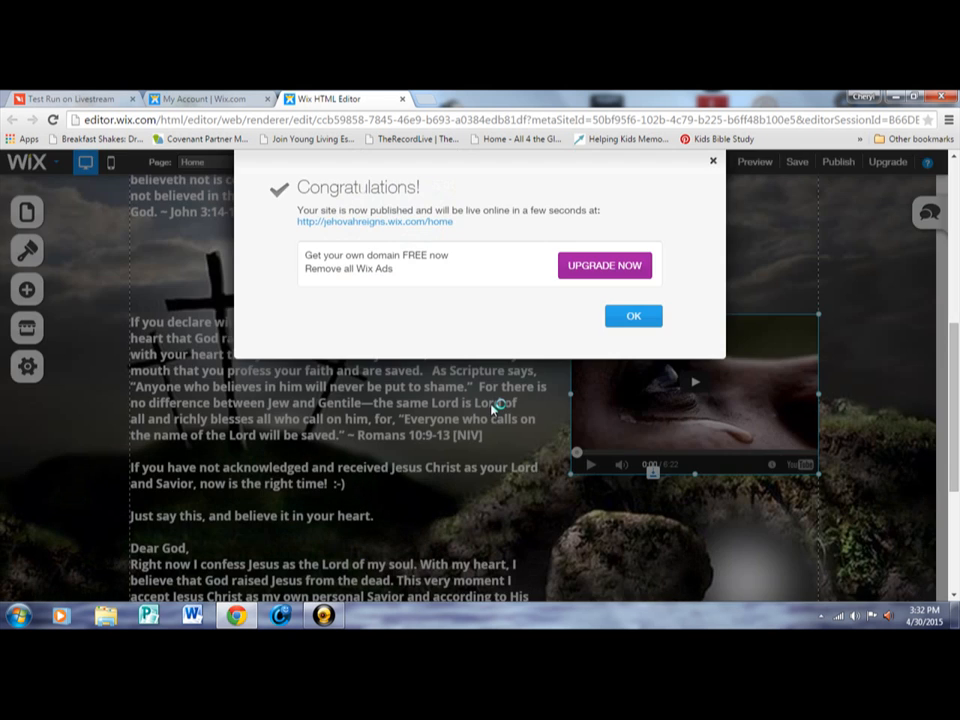
pyautogui.click(633, 316)
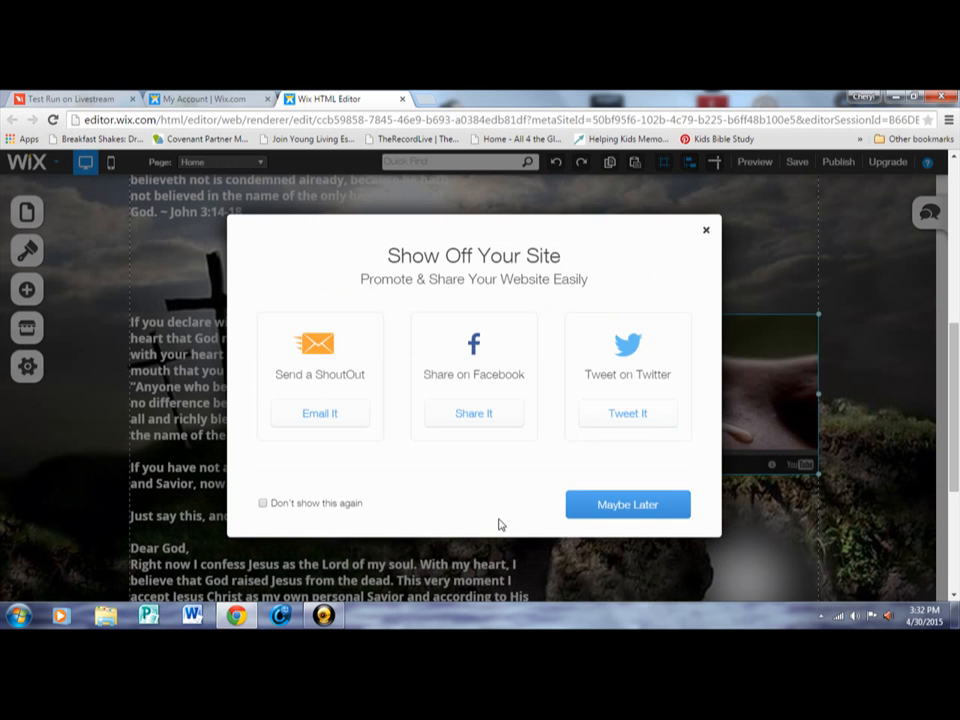
pyautogui.click(617, 505)
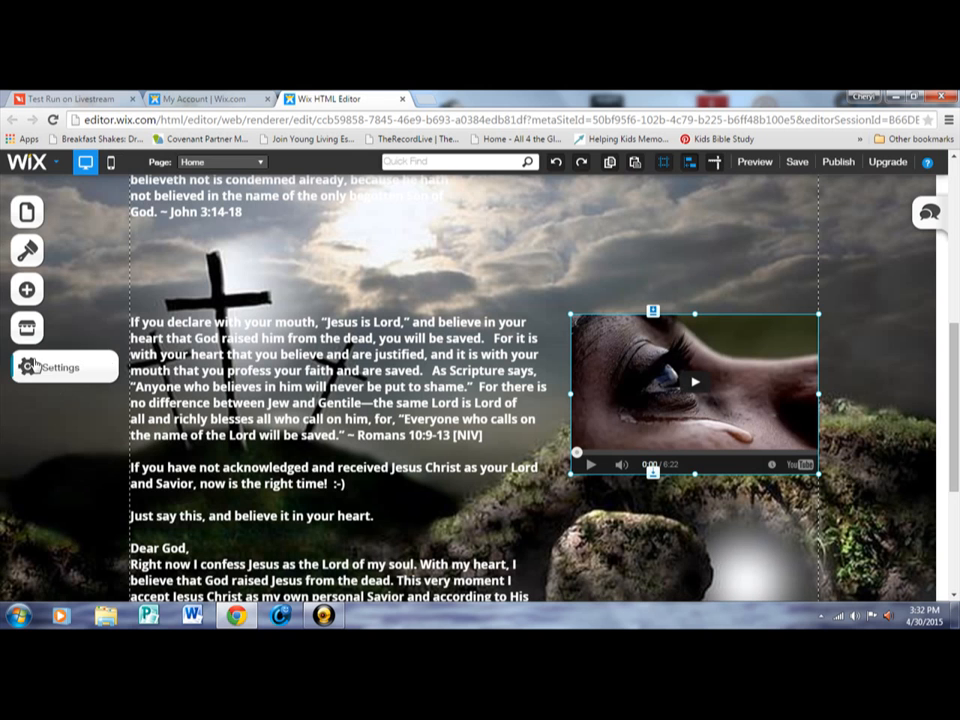
# Look up the site address in the site settings and open the live site from it.
pyautogui.click(55, 368)
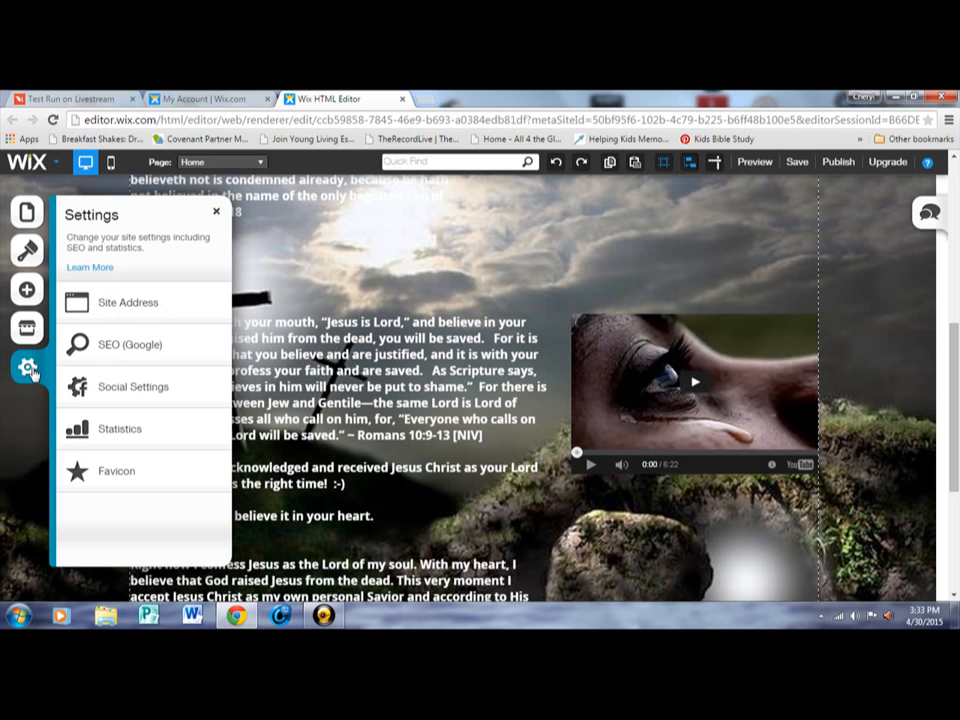
pyautogui.click(148, 312)
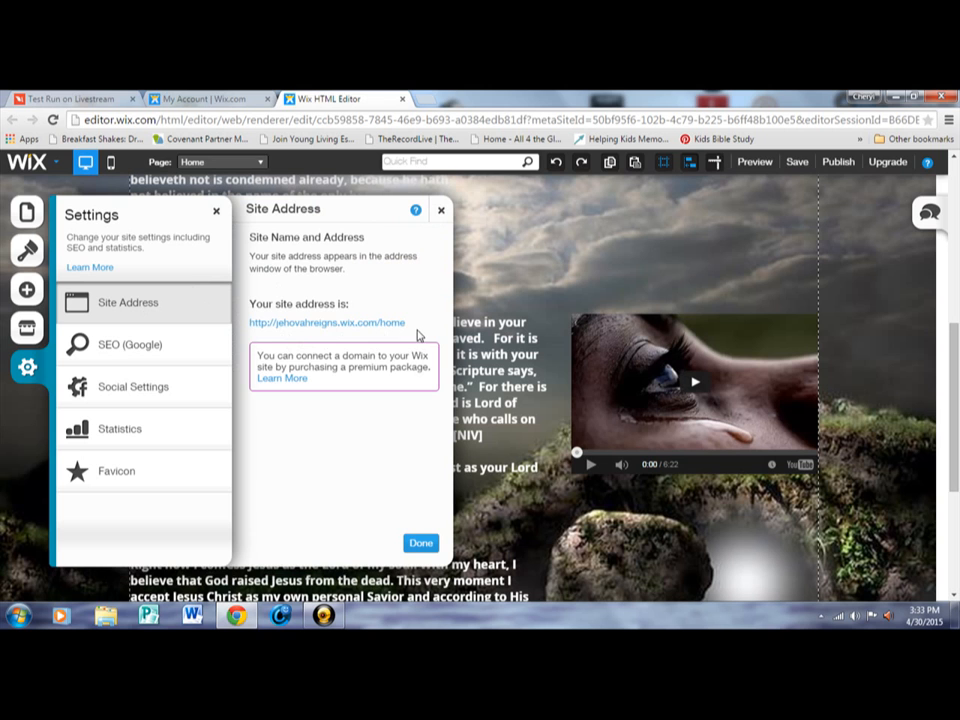
pyautogui.click(328, 323)
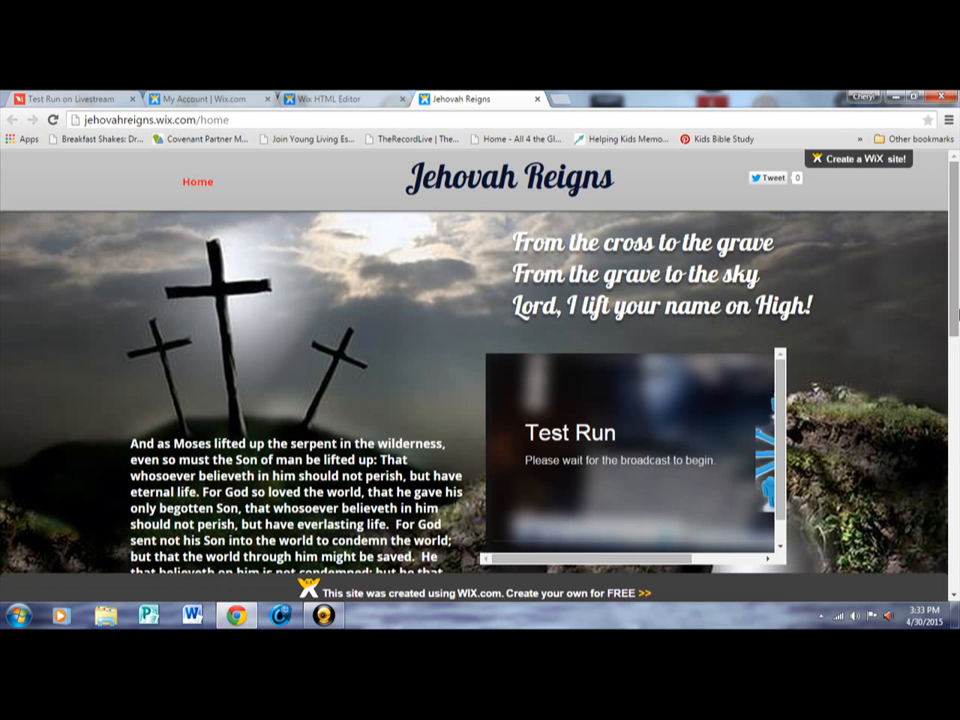
# Check the embedded Test Run player on the published page and follow its livestream.com link to the event page.
pyautogui.scroll(-3, 728, 403)
pyautogui.scroll(-2, 790, 360)
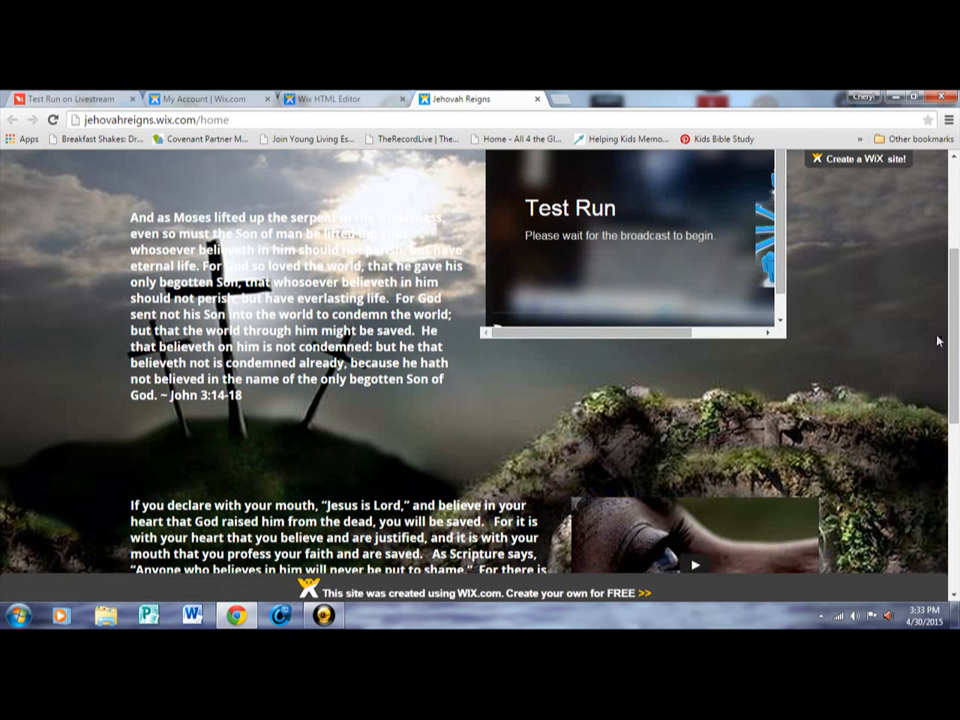
pyautogui.scroll(1, 958, 325)
pyautogui.moveTo(958, 325); pyautogui.dragTo(957, 321)
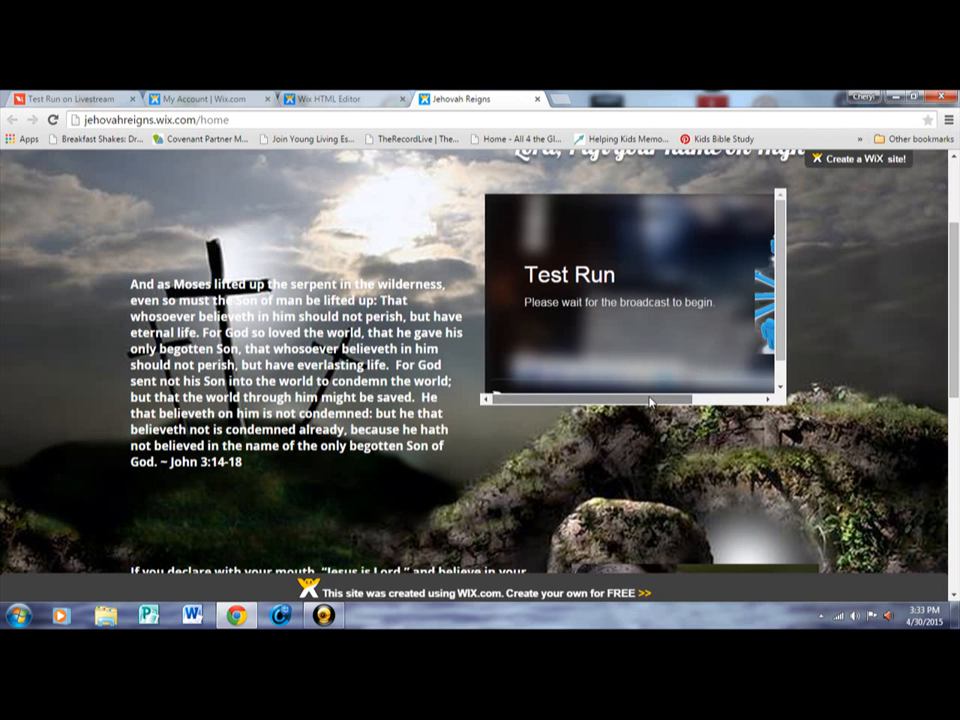
pyautogui.moveTo(649, 400); pyautogui.dragTo(590, 401)
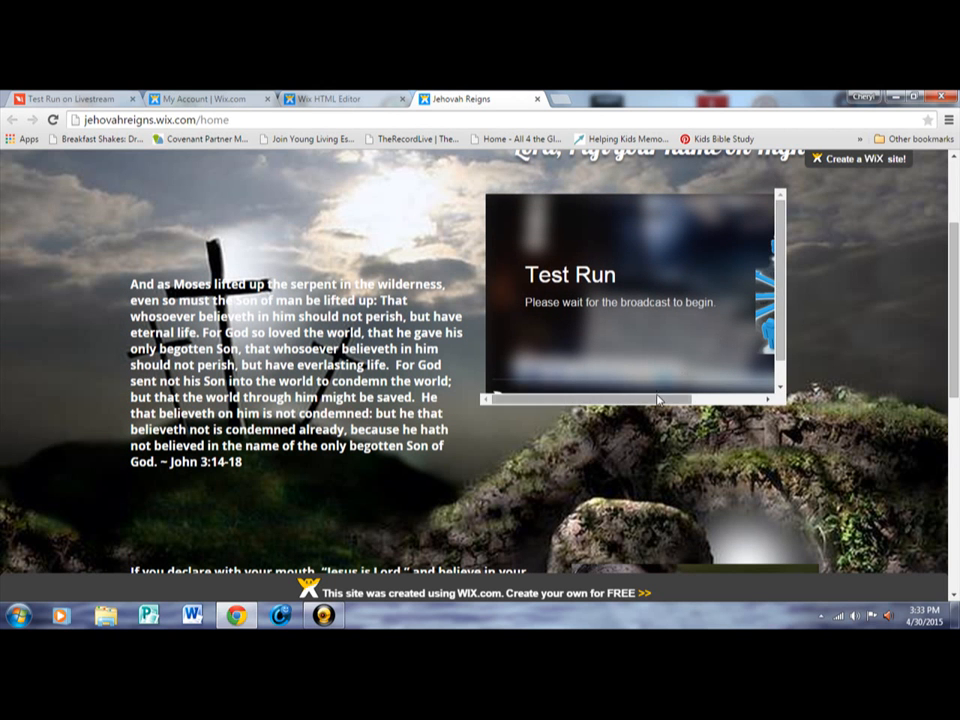
pyautogui.moveTo(658, 399); pyautogui.dragTo(533, 387)
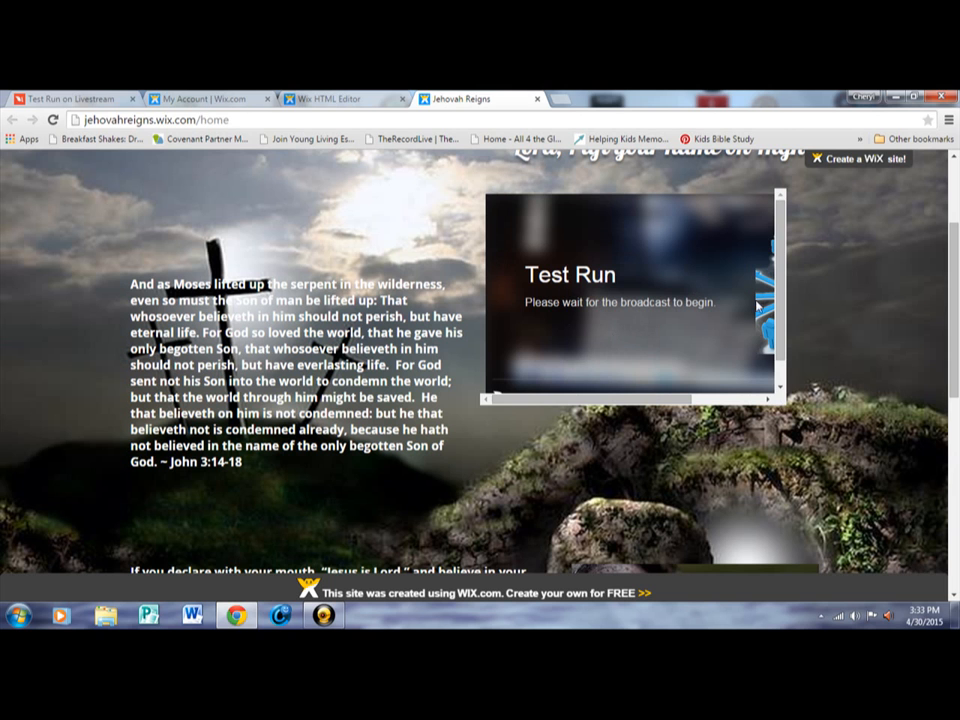
pyautogui.click(764, 399)
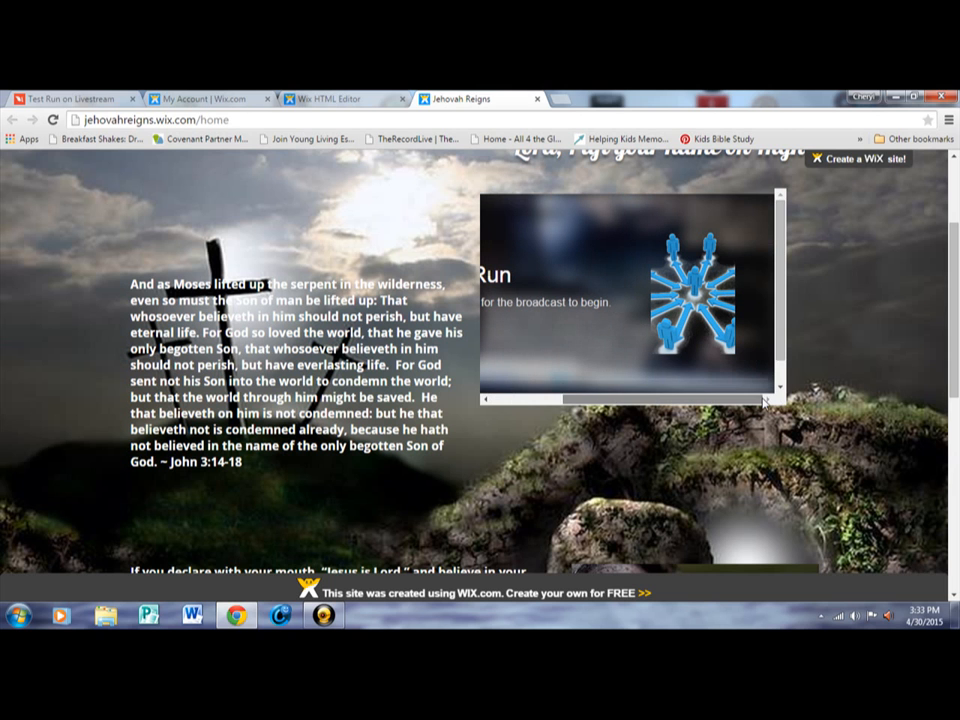
pyautogui.click(781, 389)
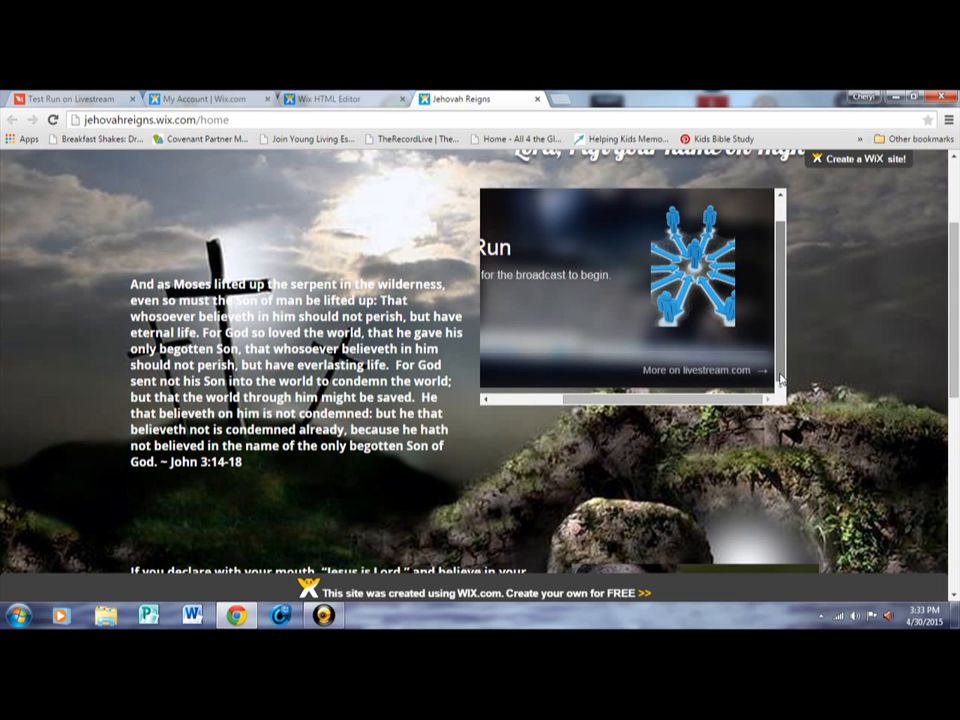
pyautogui.click(737, 371)
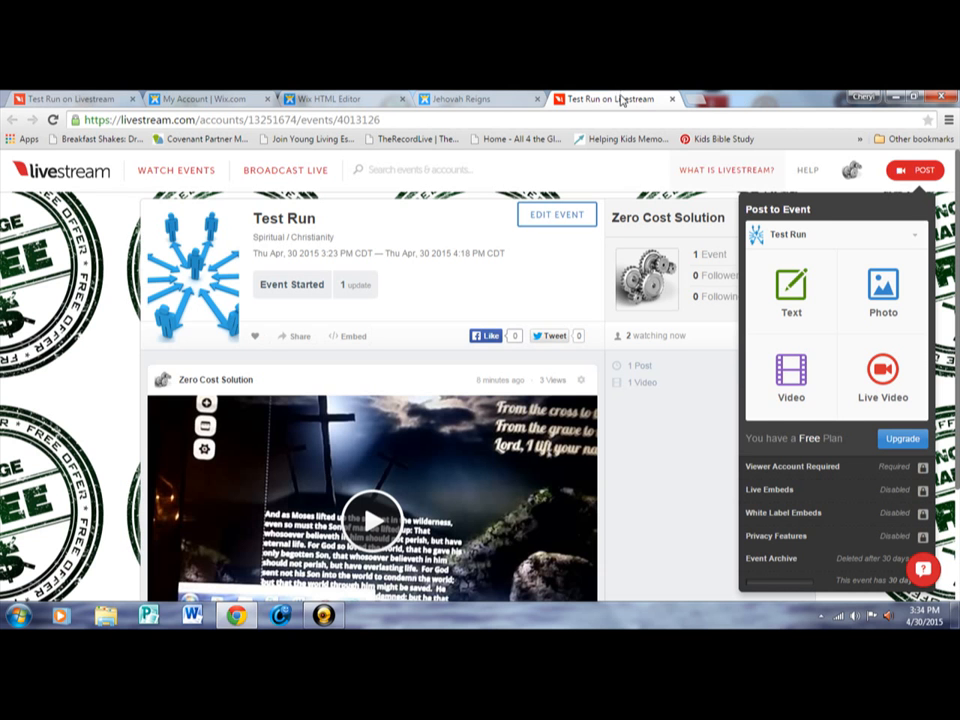
# Compare the published page's Test Run player with the Livestream event page, and briefly play and pause the event's posted video.
pyautogui.click(474, 99)
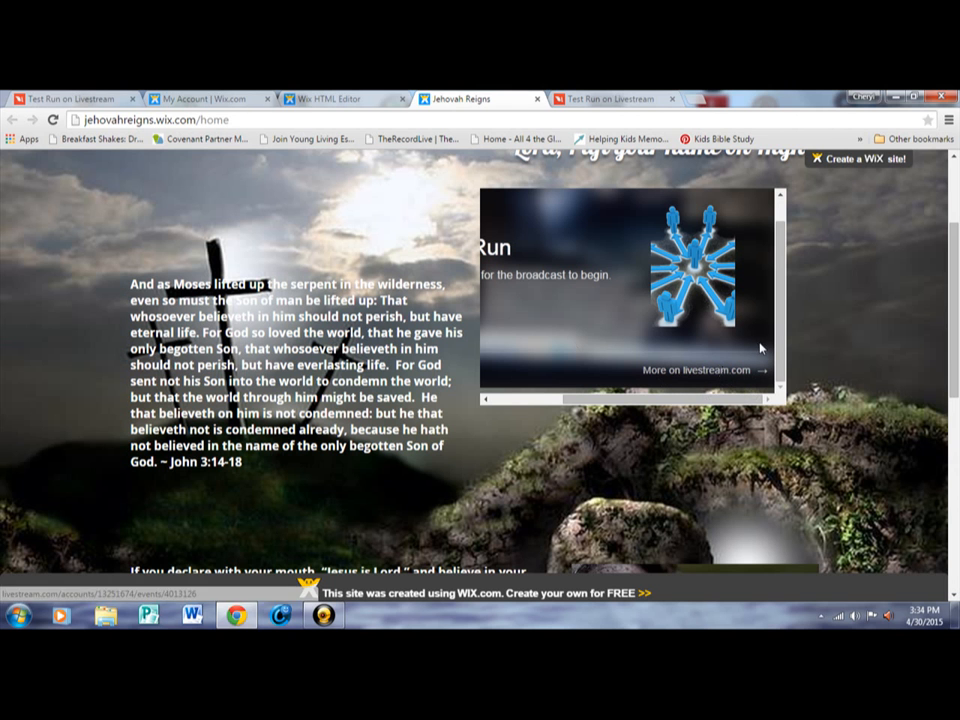
pyautogui.click(622, 100)
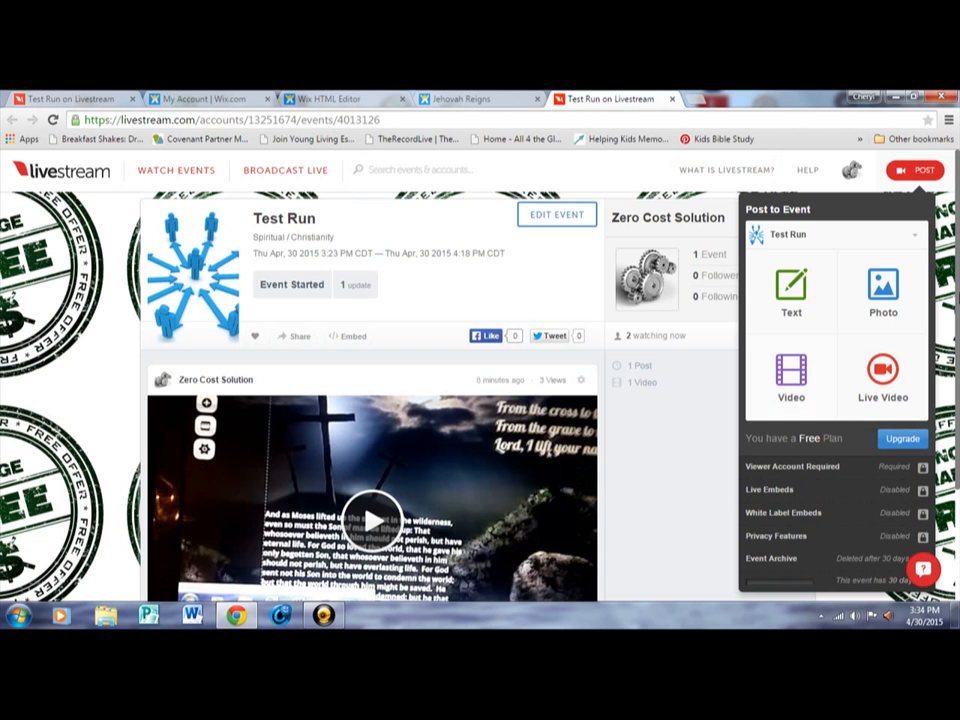
pyautogui.scroll(-2, 383, 451)
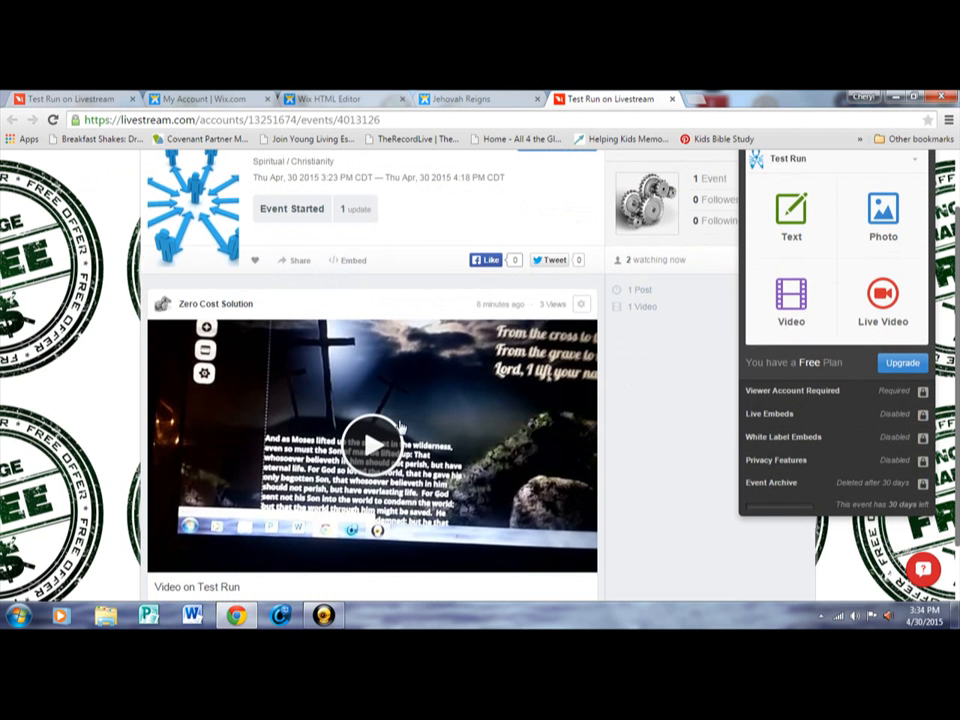
pyautogui.click(383, 451)
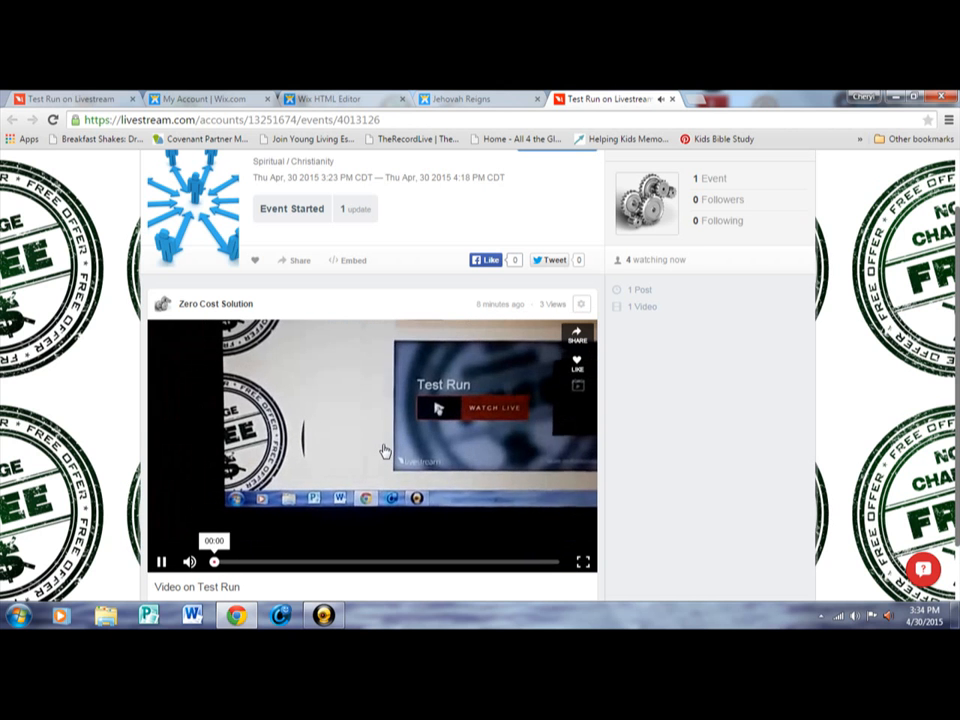
pyautogui.click(163, 562)
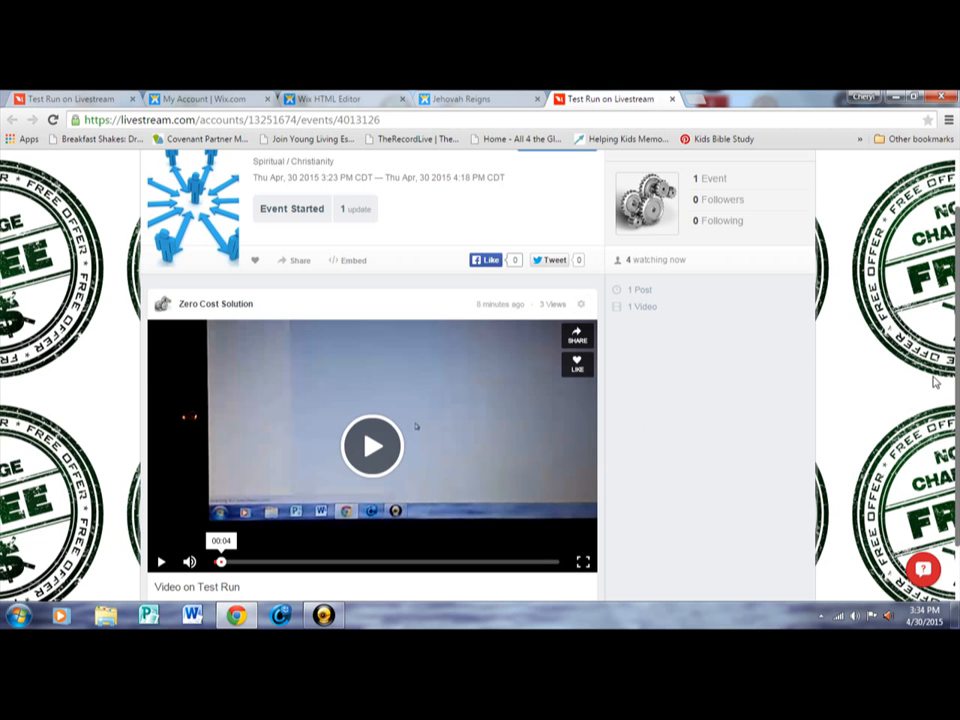
pyautogui.scroll(1, 718, 260)
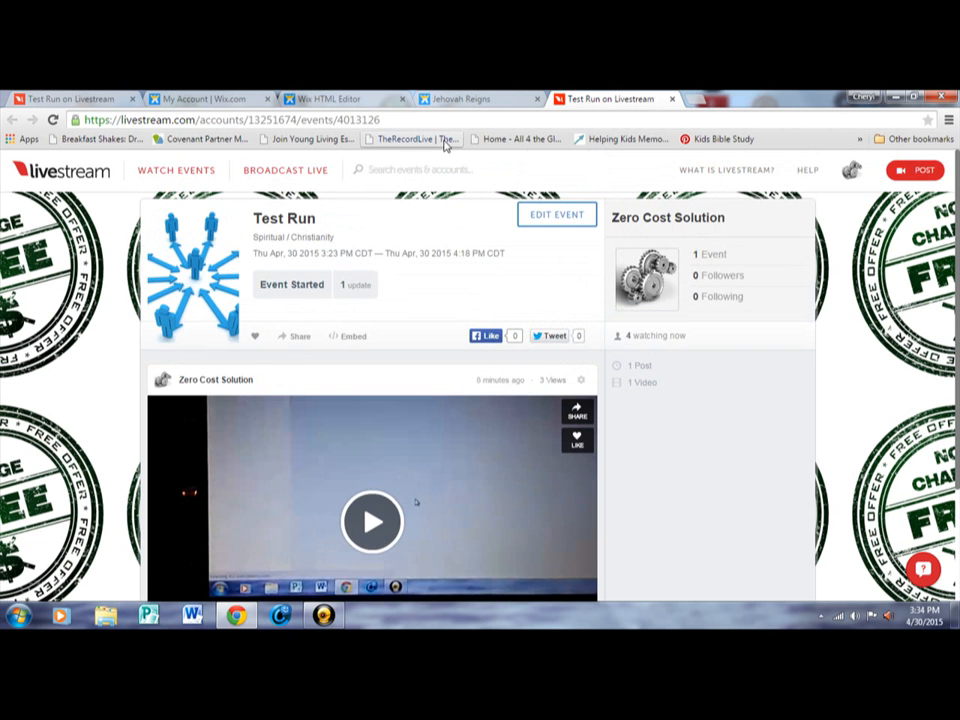
# Return to the Wix editor and close the Site Address details and the site settings.
pyautogui.click(332, 101)
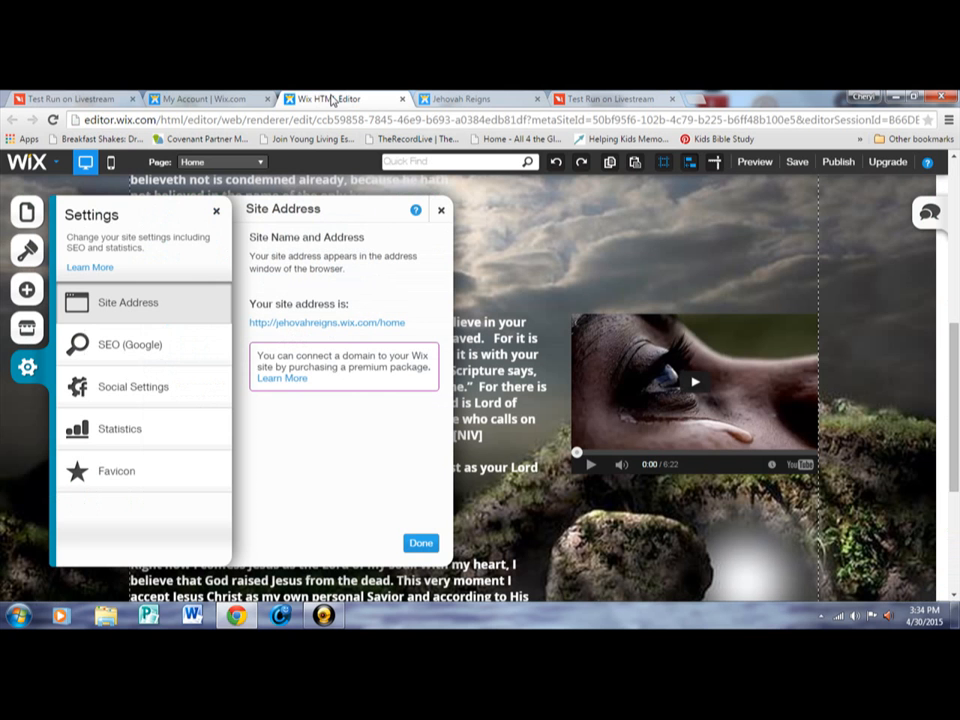
pyautogui.click(437, 212)
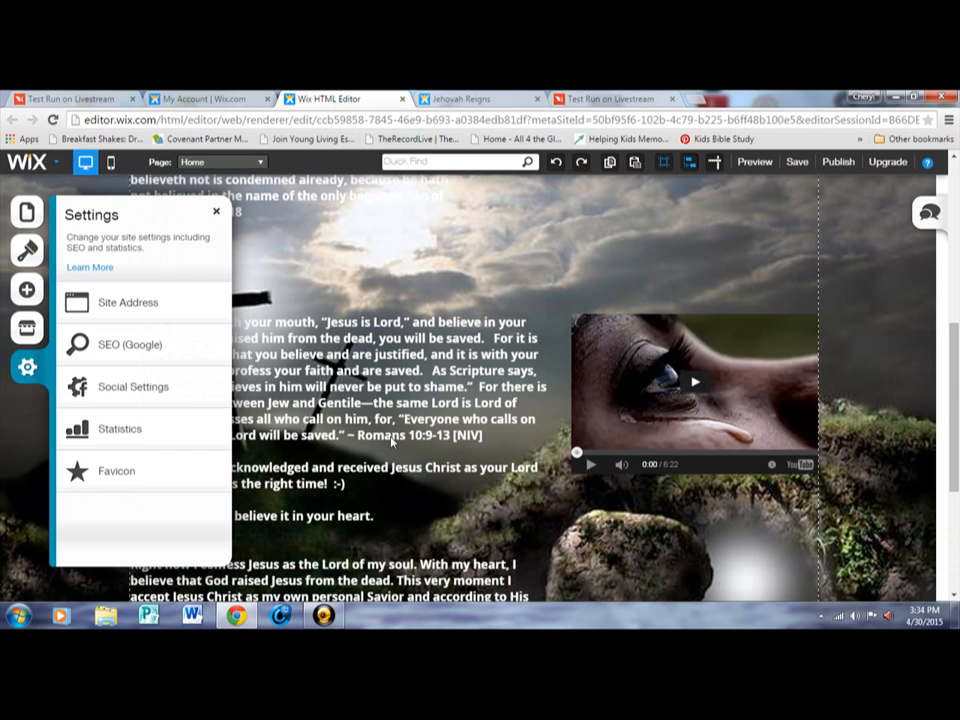
pyautogui.click(214, 216)
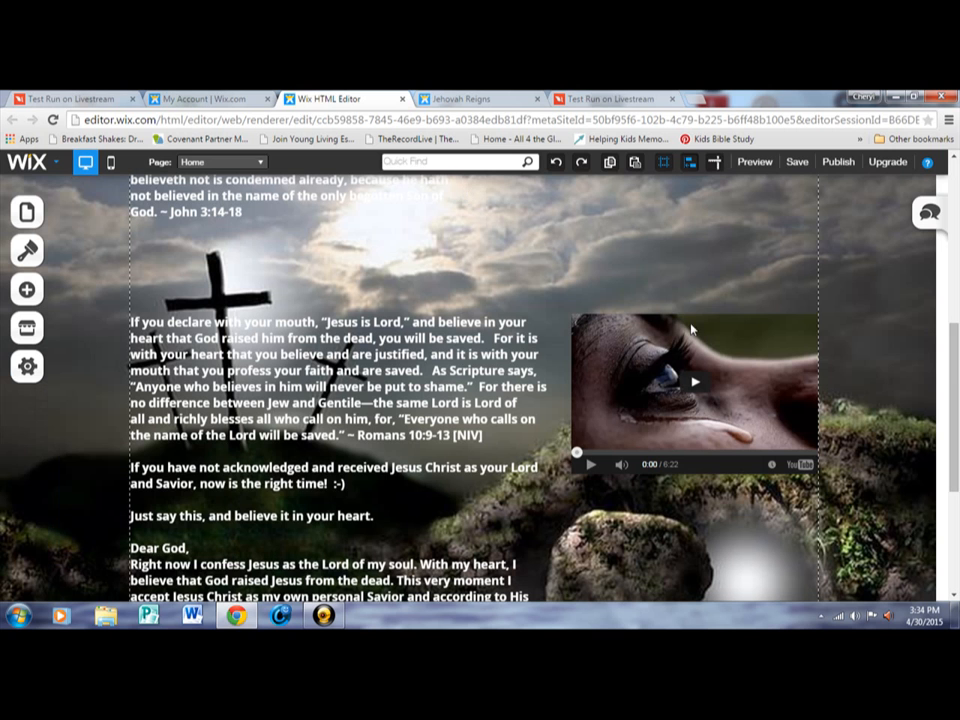
# Go back to the Test Run event on Livestream, open its event settings and permanently delete the event.
pyautogui.click(597, 99)
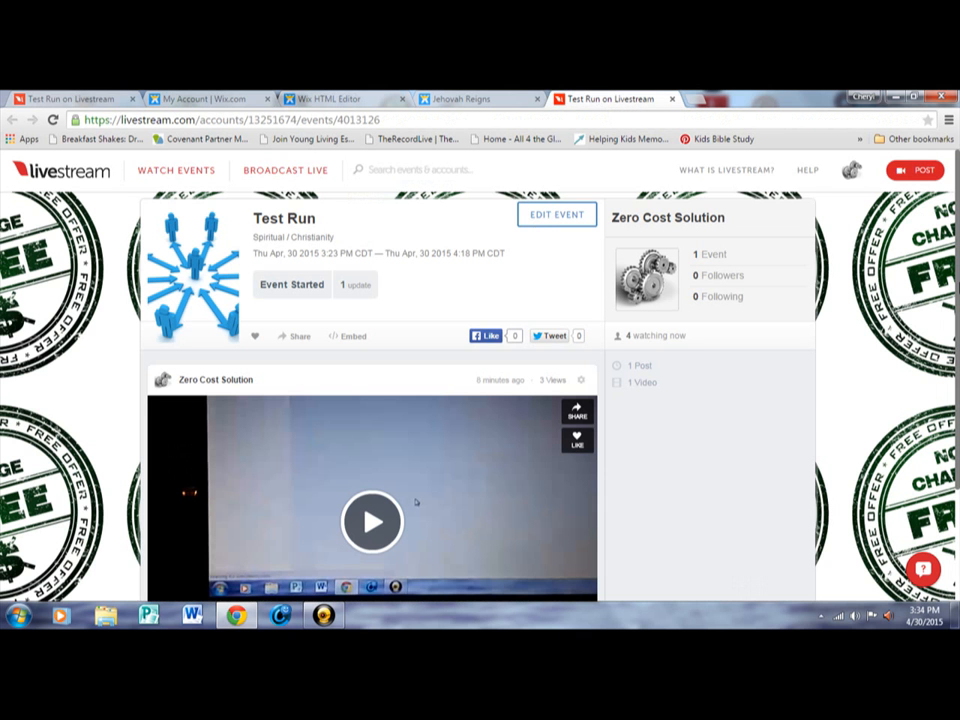
pyautogui.scroll(-3, 221, 490)
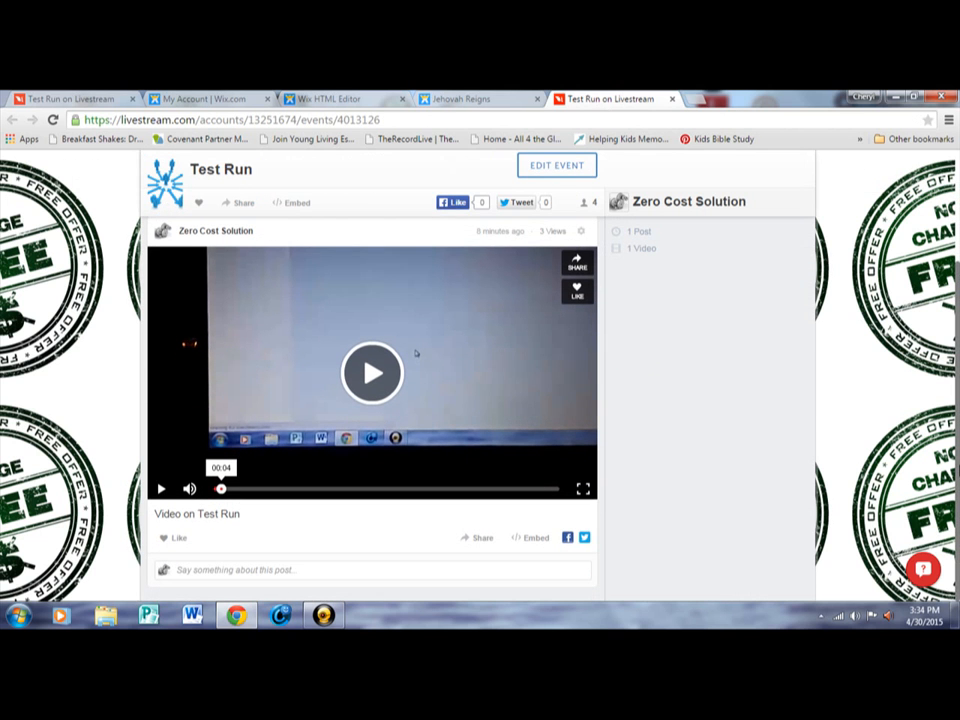
pyautogui.scroll(3, 221, 490)
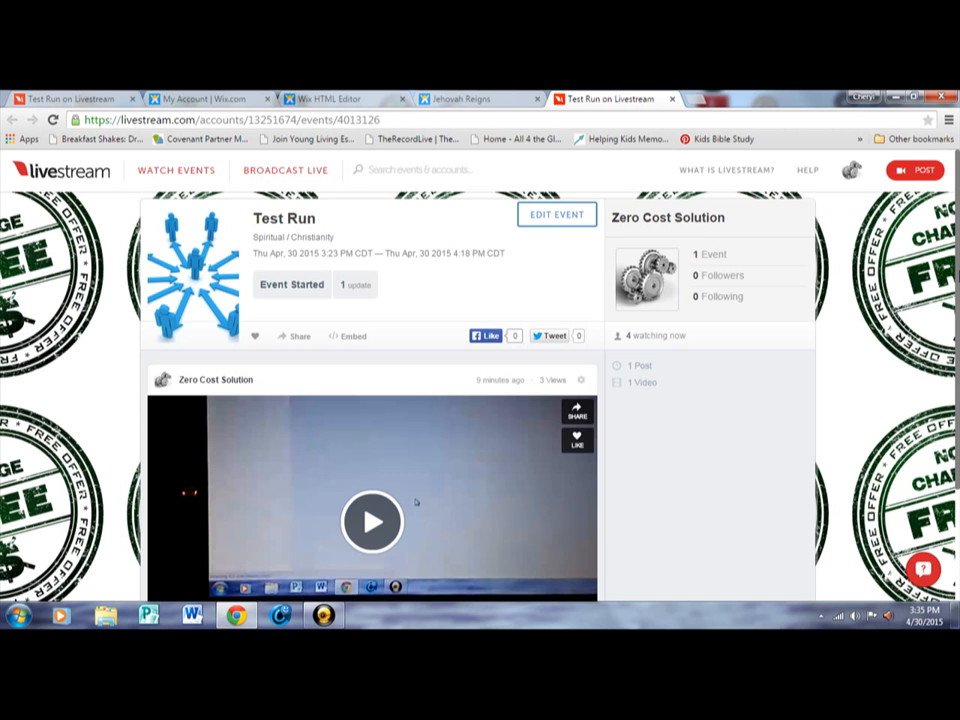
pyautogui.click(548, 213)
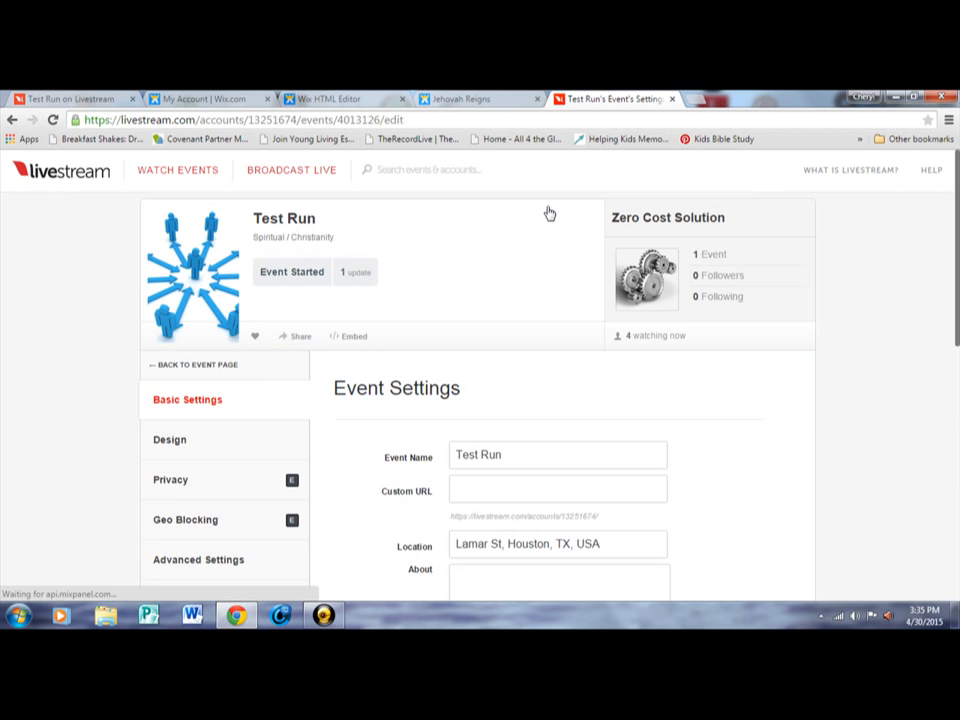
pyautogui.scroll(-3, 957, 478)
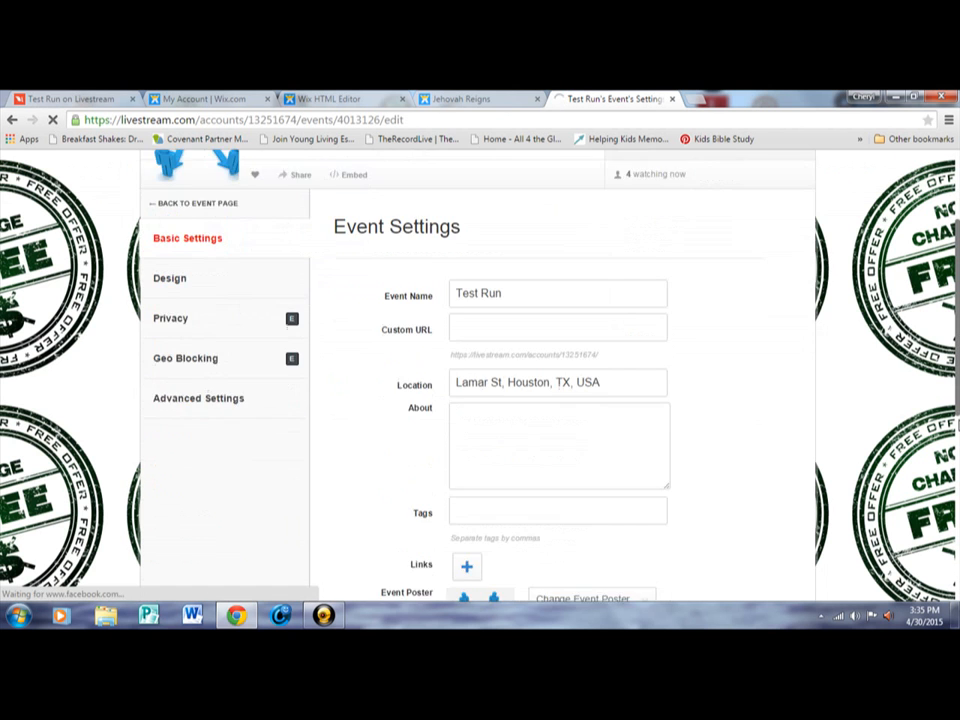
pyautogui.scroll(-5, 957, 478)
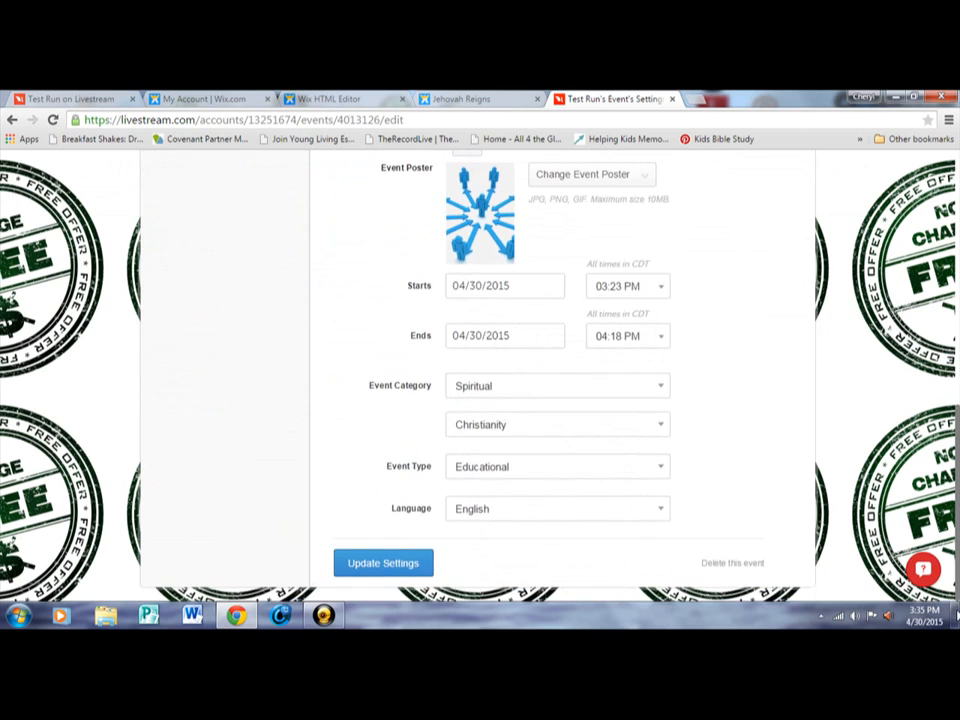
pyautogui.scroll(8, 957, 612)
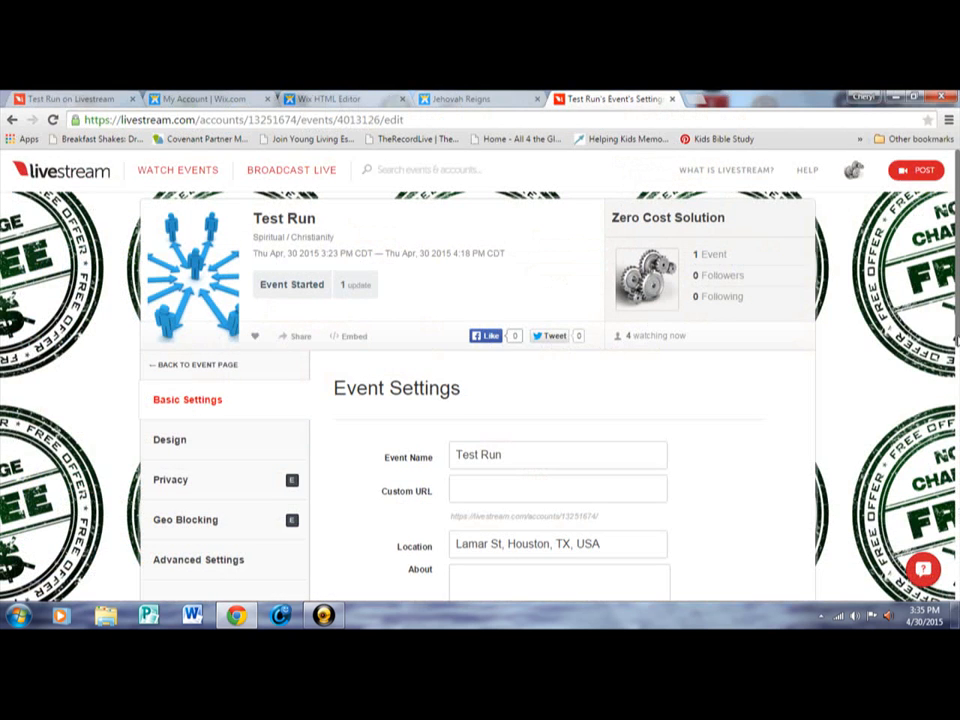
pyautogui.moveTo(957, 343); pyautogui.dragTo(957, 597)
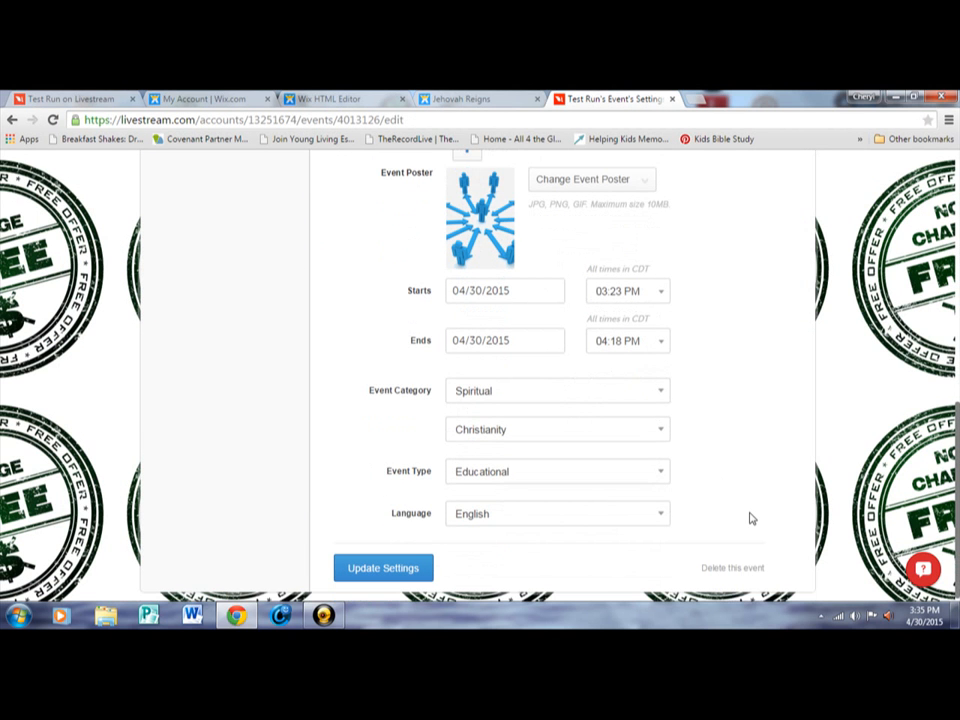
pyautogui.click(732, 570)
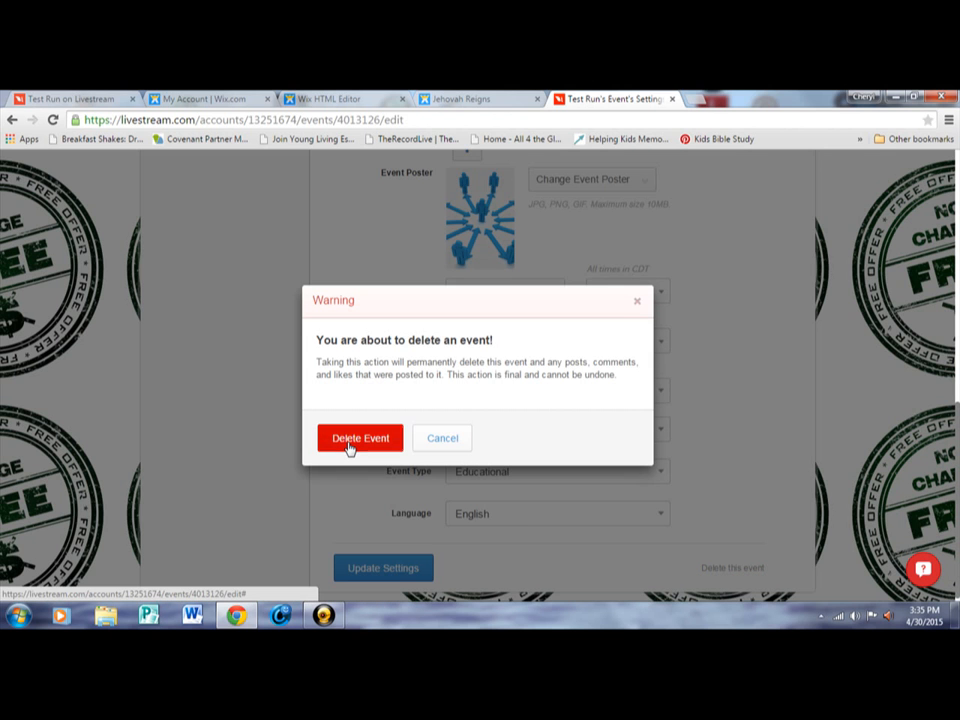
pyautogui.click(349, 440)
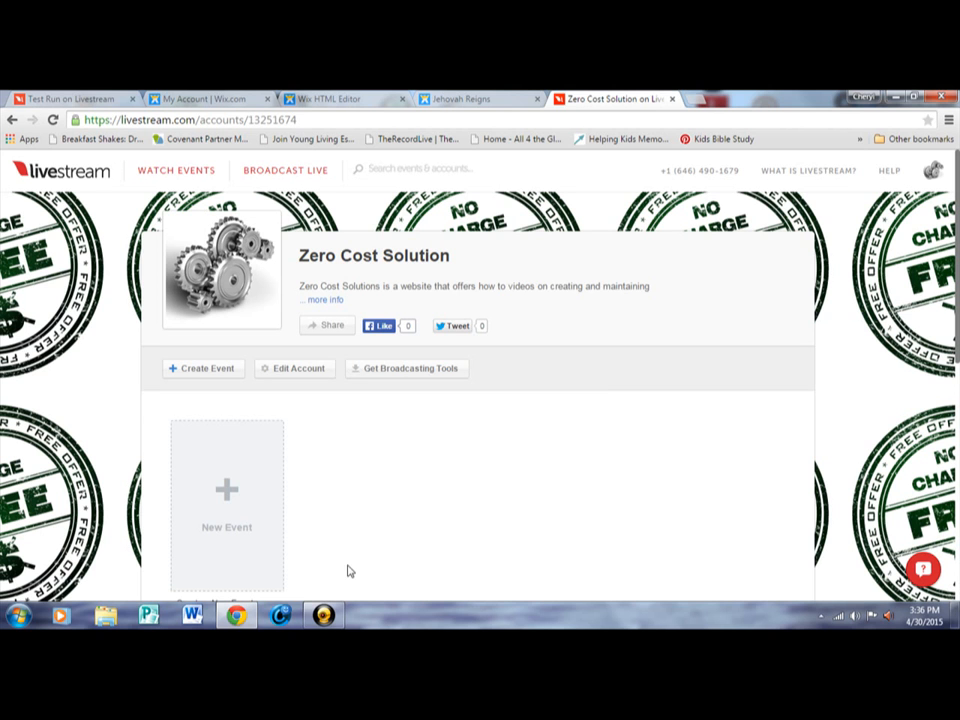
pyautogui.click(330, 616)
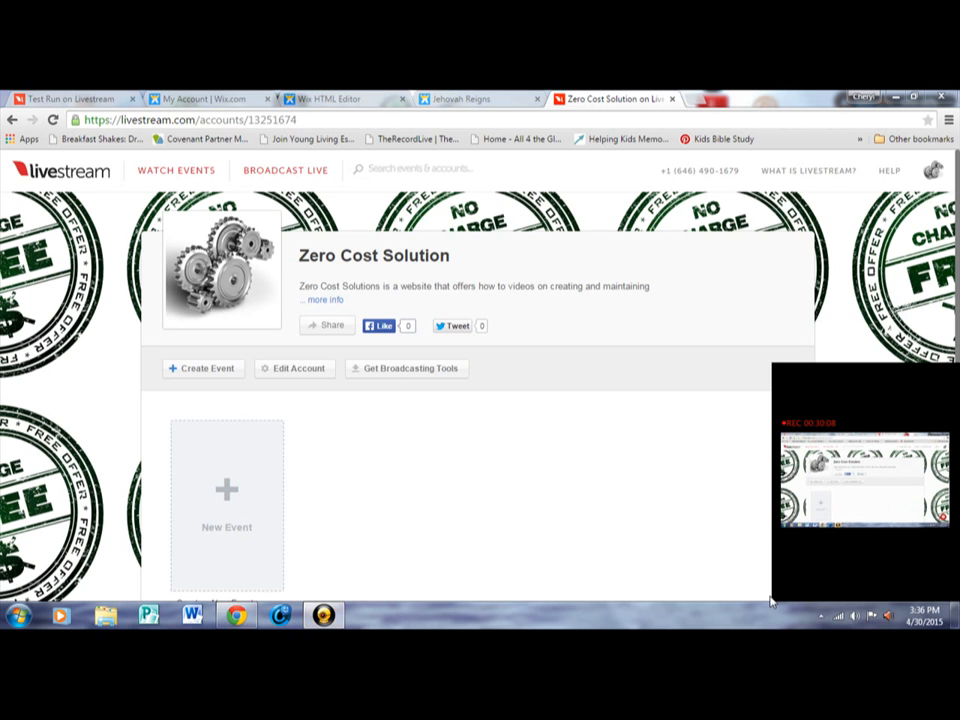